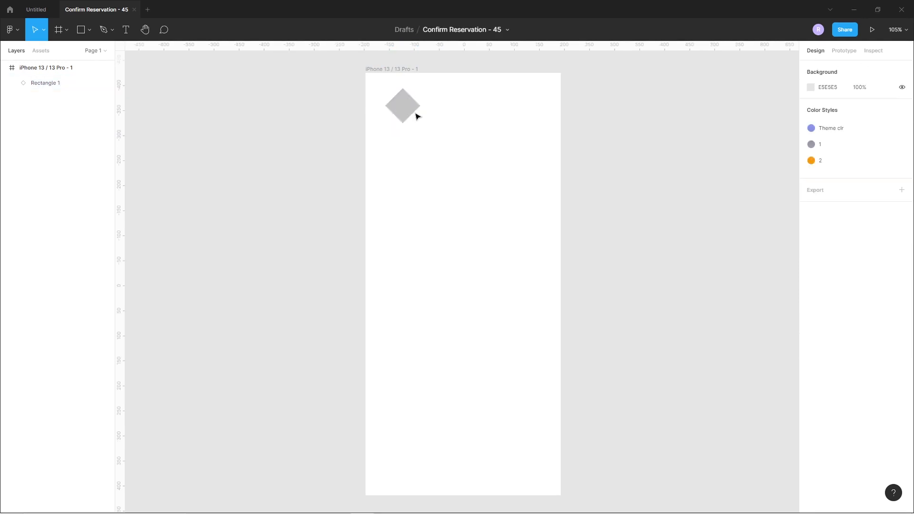
# Delete the diamond's right corner point and give the remaining chevron a black inside stroke of weight 2 with round ends
pyautogui.press('Delete')
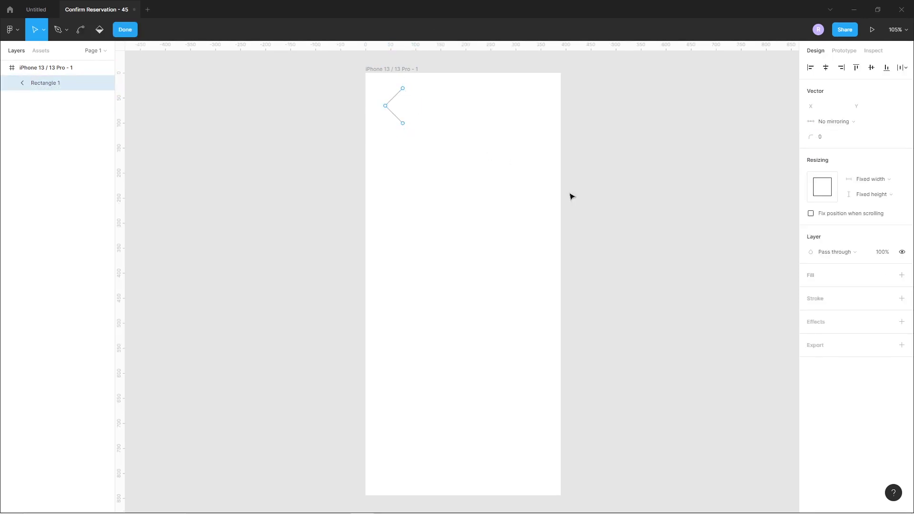
pyautogui.click(902, 299)
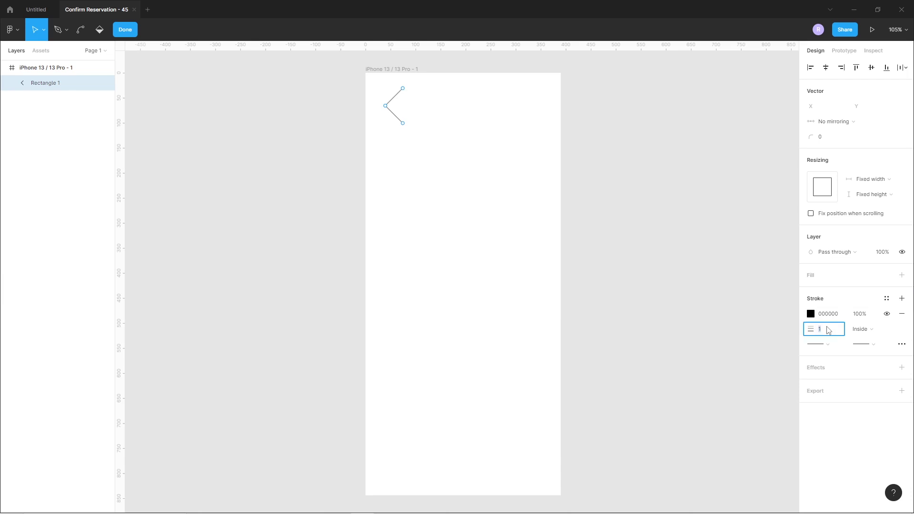
pyautogui.click(863, 329)
pyautogui.click(868, 330)
pyautogui.click(868, 346)
pyautogui.click(826, 409)
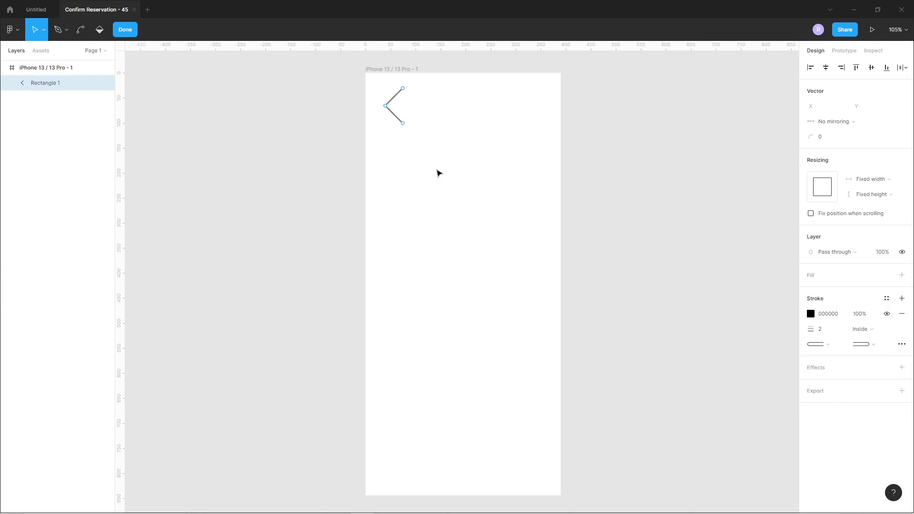
# Shrink the chevron to about 12 by 12 and place it in the frame's upper-left corner, at Y 20
pyautogui.press('Escape')
pyautogui.moveTo(417, 110)
pyautogui.mouseDown()
pyautogui.moveTo(368, 85)
pyautogui.moveTo(376, 85)
pyautogui.mouseUp()
pyautogui.click(411, 145)
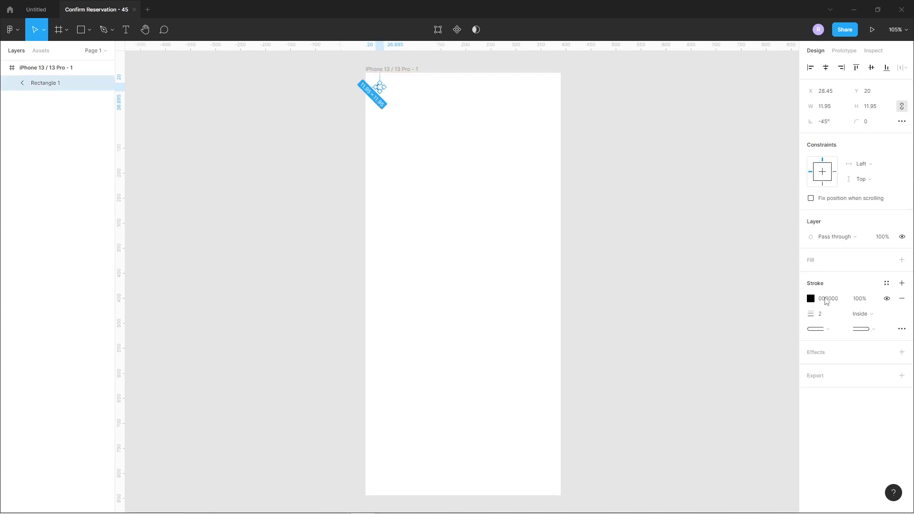
pyautogui.click(638, 286)
# Draw a horizontal line about 24 long to the right of the chevron
pyautogui.scroll(3, 403, 143)
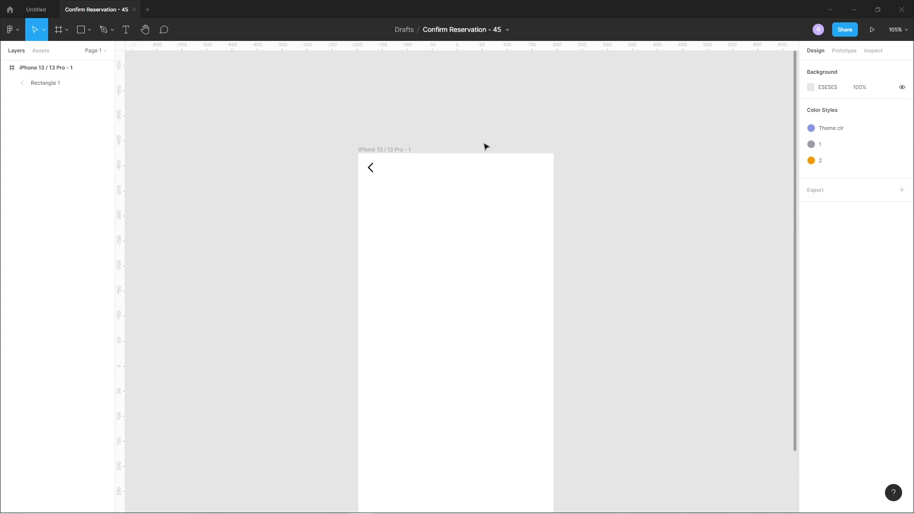
pyautogui.keyDown('ctrl'); pyautogui.scroll(2, 476, 148); pyautogui.keyUp('ctrl')
pyautogui.keyDown('ctrl'); pyautogui.scroll(2, 458, 152); pyautogui.keyUp('ctrl')
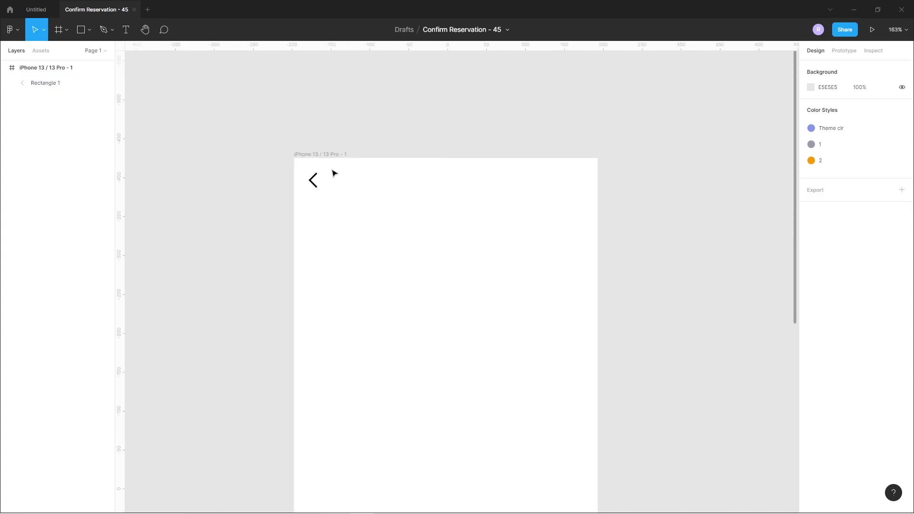
pyautogui.click(86, 35)
pyautogui.click(74, 63)
pyautogui.moveTo(344, 171); pyautogui.dragTo(366, 180)
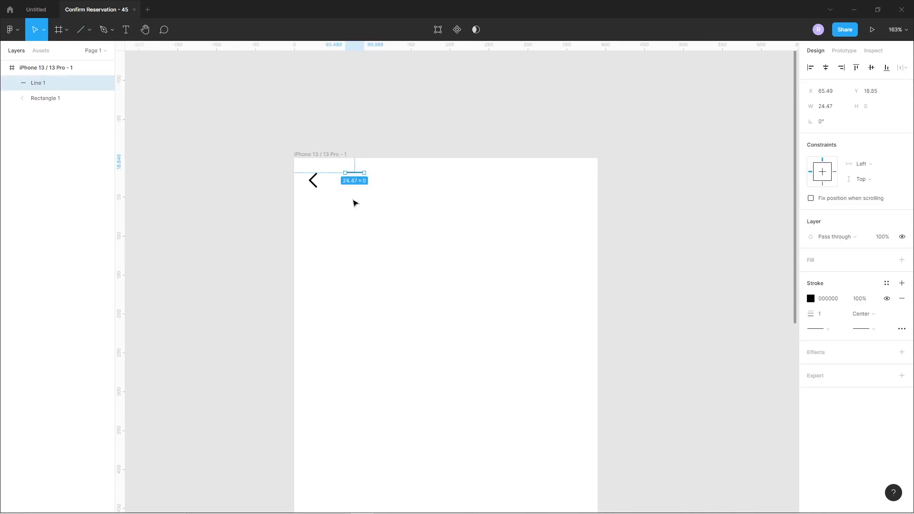
pyautogui.click(355, 176)
# Set the line's stroke weight to 2 and reduce its width to 21.47
pyautogui.scroll(5, 357, 173)
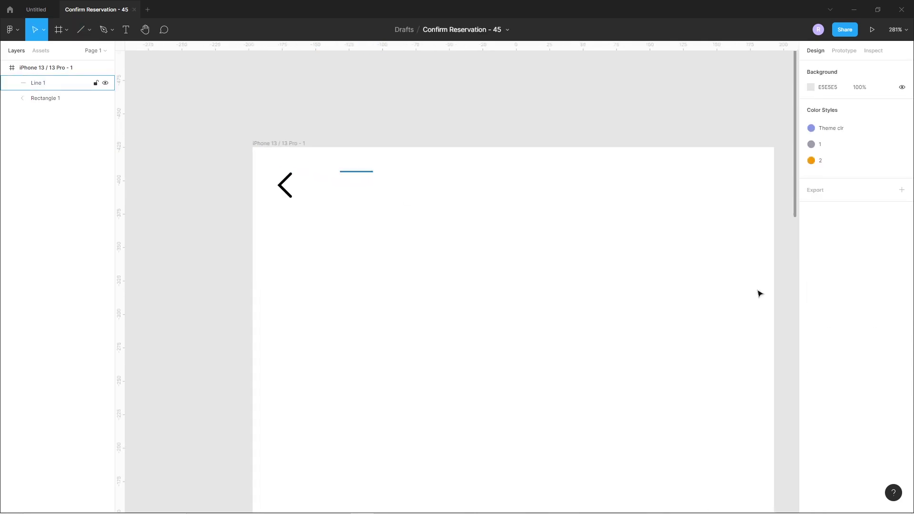
pyautogui.click(357, 172)
pyautogui.click(822, 315)
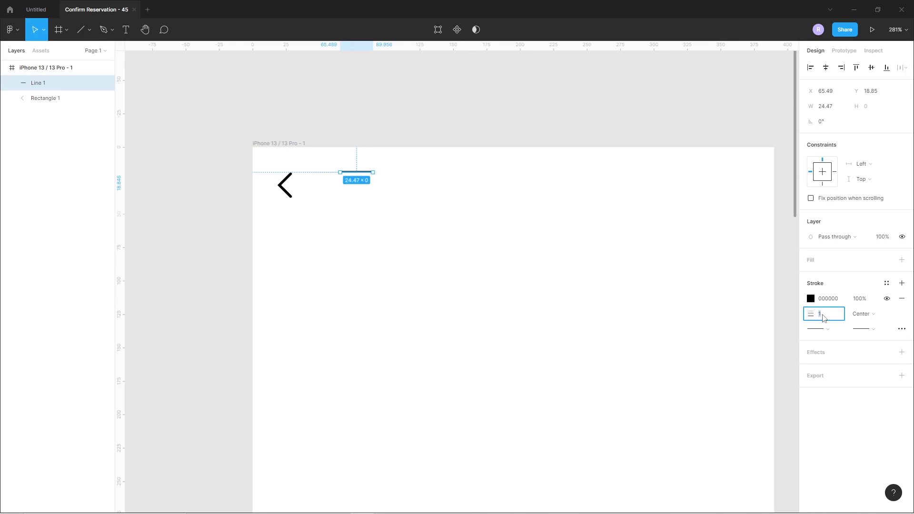
pyautogui.write('2')
pyautogui.press('Return')
pyautogui.click(841, 105)
pyautogui.press('Down')
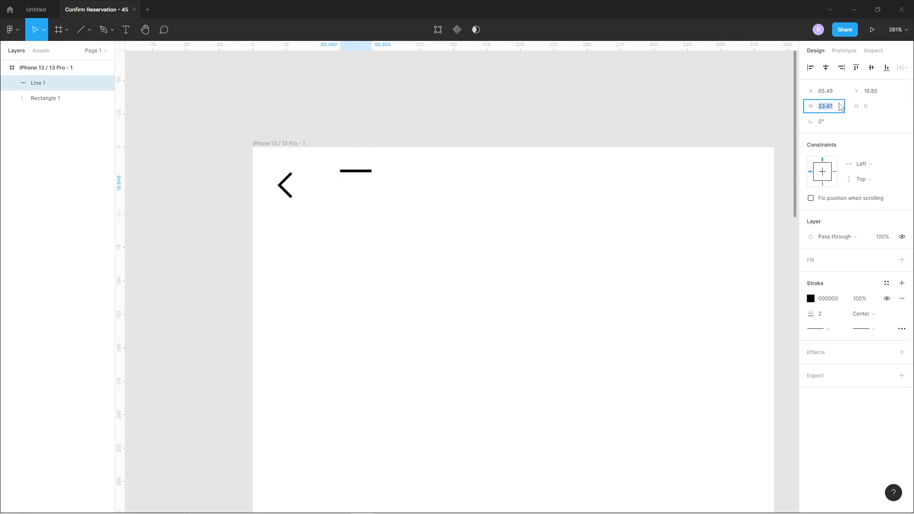
# Duplicate the line as half-width copies above and below it, the upper one aligned right and the lower one left, spaced 8 apart
pyautogui.click(360, 175)
pyautogui.moveTo(360, 171)
pyautogui.mouseDown()
pyautogui.moveTo(360, 185)
pyautogui.moveTo(354, 175)
pyautogui.mouseUp()
pyautogui.press('Escape')
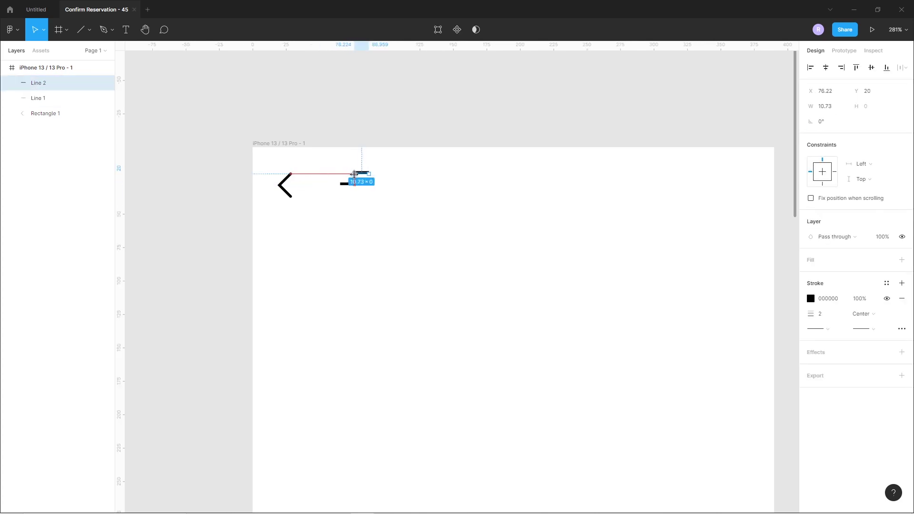
pyautogui.moveTo(356, 174); pyautogui.dragTo(376, 213)
pyautogui.press('Escape')
pyautogui.click(363, 174)
pyautogui.press('Escape')
pyautogui.press('Escape')
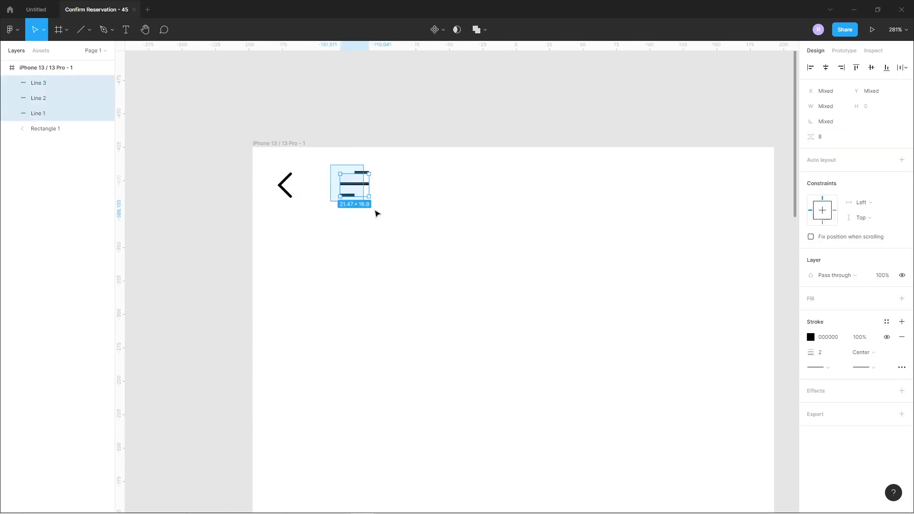
# Give the three menu lines round ends and move them together to the frame's upper-right corner
pyautogui.click(876, 375)
pyautogui.click(827, 431)
pyautogui.click(411, 247)
pyautogui.moveTo(381, 148); pyautogui.dragTo(723, 205)
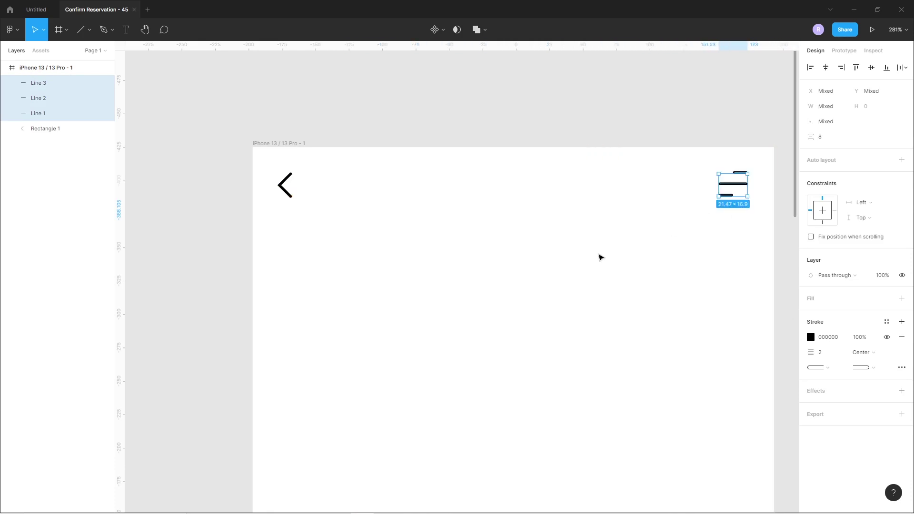
pyautogui.click(598, 258)
# Draw a rectangle about 340 by 269 below the chevron and menu icon
pyautogui.scroll(-2, 482, 273)
pyautogui.scroll(-3, 482, 273)
pyautogui.moveTo(553, 276); pyautogui.dragTo(534, 270)
pyautogui.moveTo(481, 319); pyautogui.dragTo(479, 259)
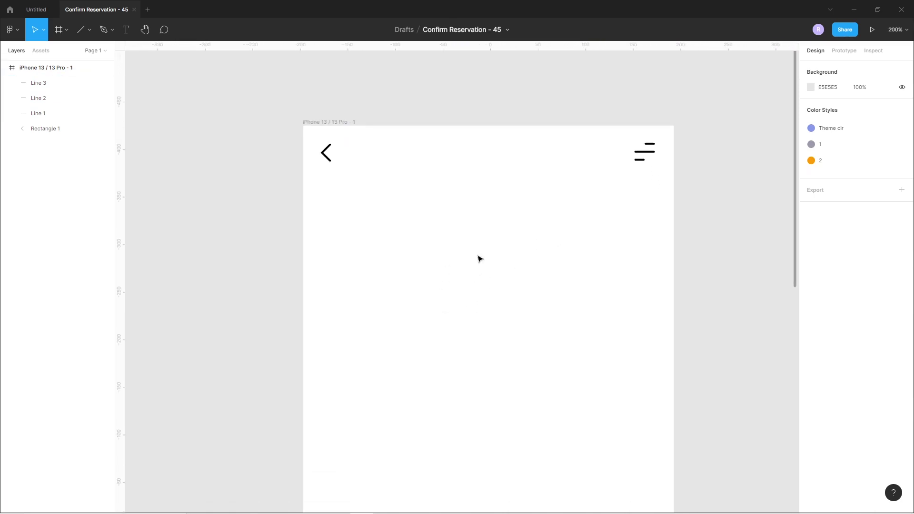
pyautogui.click(89, 30)
pyautogui.press('r')
pyautogui.moveTo(326, 184)
pyautogui.mouseDown()
pyautogui.moveTo(484, 376)
pyautogui.moveTo(664, 436)
pyautogui.moveTo(646, 441)
pyautogui.mouseUp()
# Set the large rectangle's size to 350 by 285 and center it horizontally in the frame
pyautogui.click(835, 112)
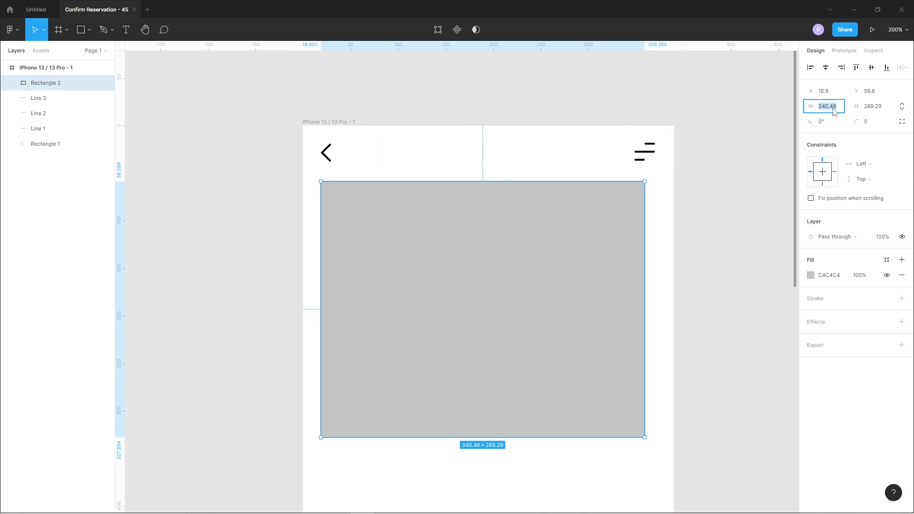
pyautogui.click(882, 110)
pyautogui.write('28')
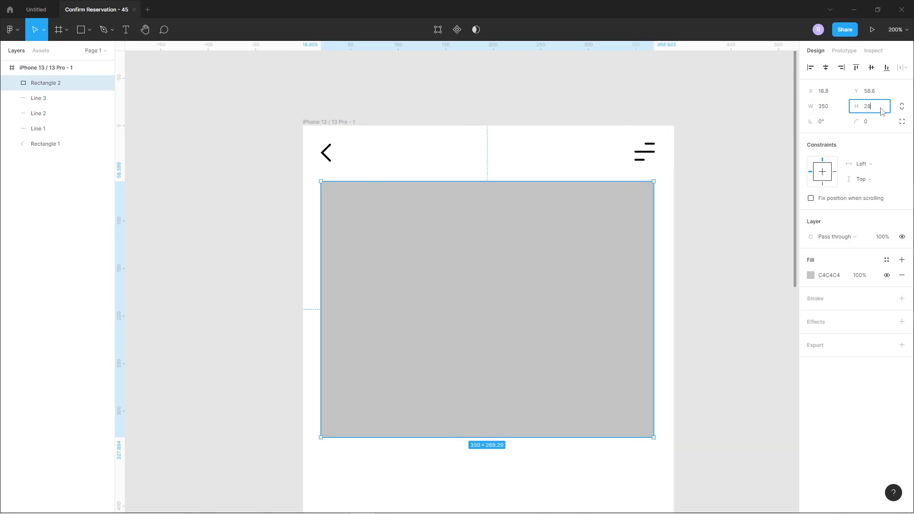
pyautogui.write('5')
pyautogui.press('Return')
pyautogui.click(825, 67)
# Round the large rectangle's corners to 20 and set its corner smoothing to 100%
pyautogui.moveTo(647, 192); pyautogui.dragTo(636, 202)
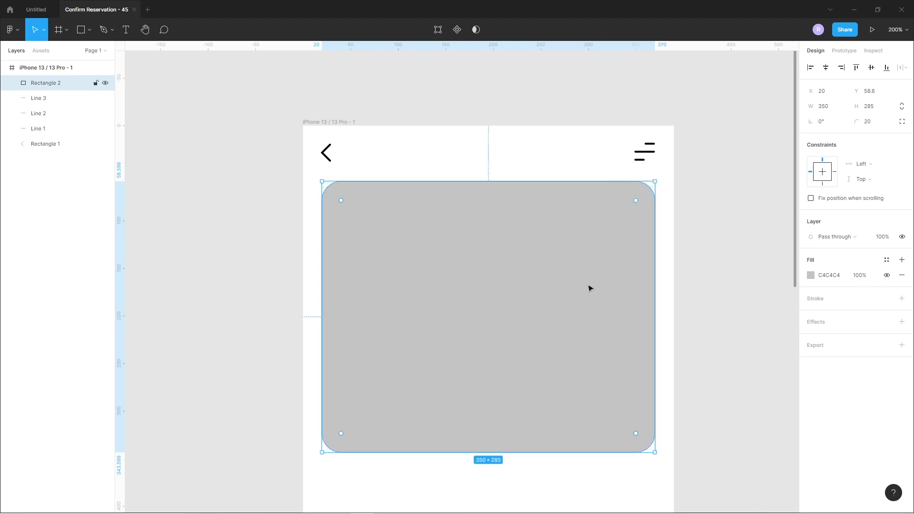
pyautogui.click(518, 484)
pyautogui.scroll(-2, 528, 390)
pyautogui.click(641, 250)
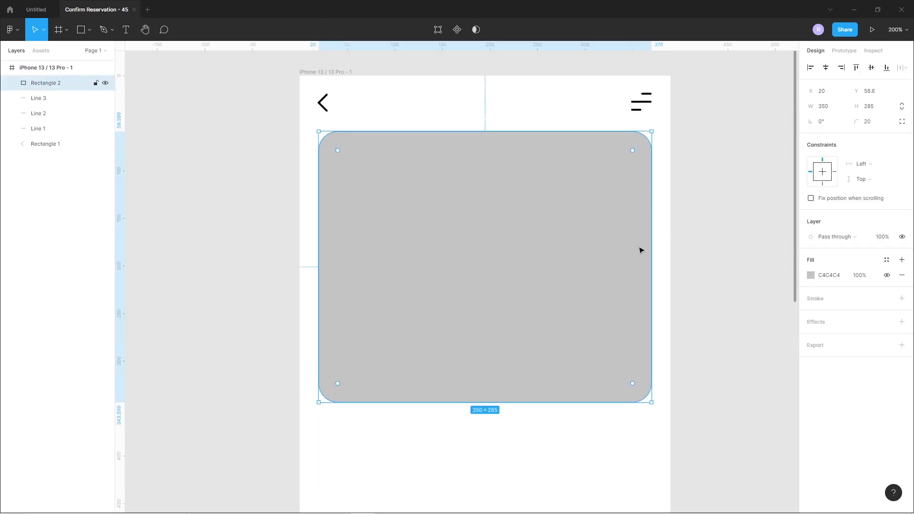
pyautogui.click(902, 122)
pyautogui.click(902, 137)
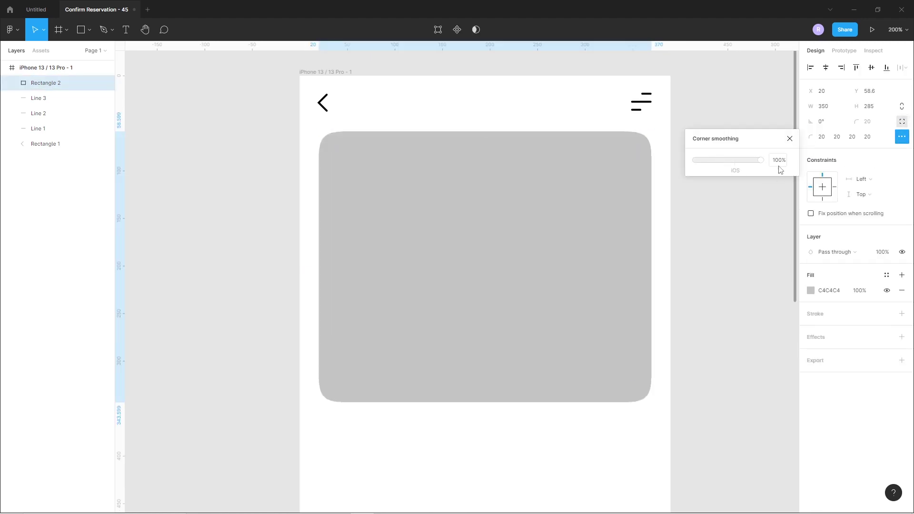
pyautogui.click(790, 139)
pyautogui.click(770, 171)
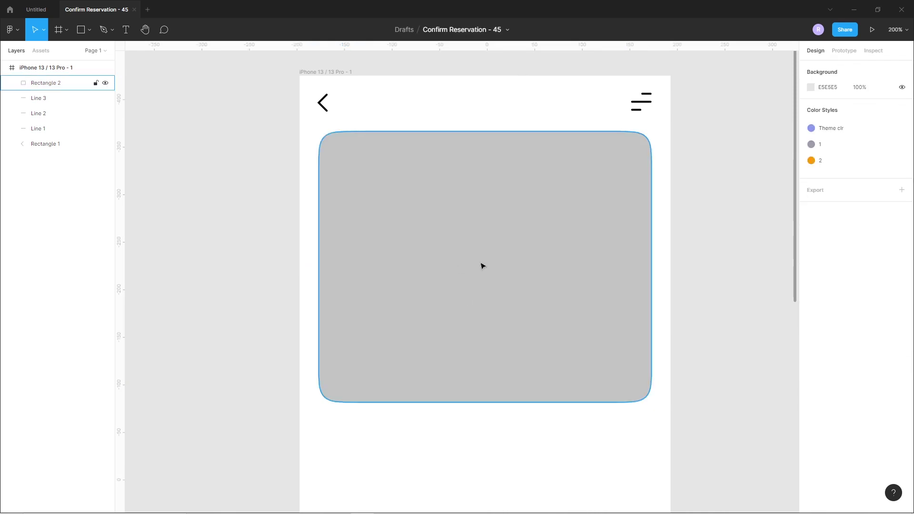
# Fill the large rectangle with the bedroom image shop-slo-vhztm9QC0L0-unsplash from the Confirm Reservation folder
pyautogui.click(454, 253)
pyautogui.click(13, 28)
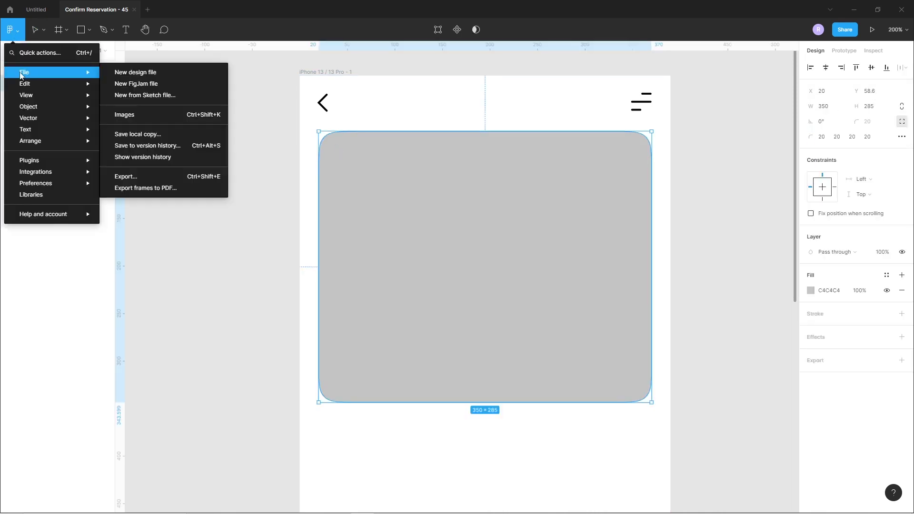
pyautogui.click(141, 116)
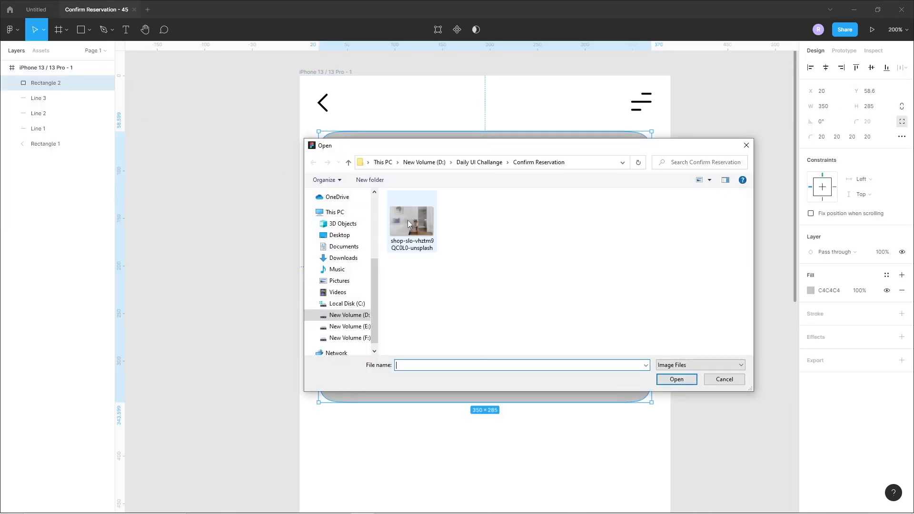
pyautogui.click(407, 219)
pyautogui.click(695, 378)
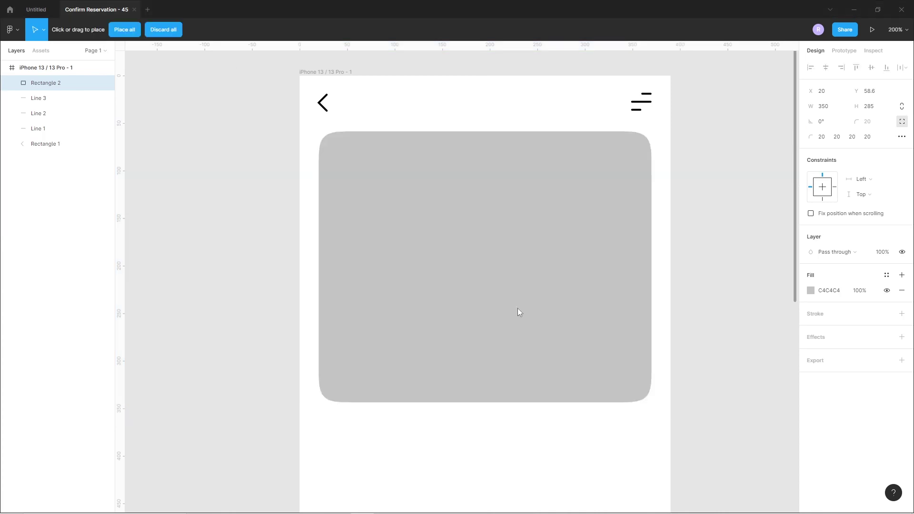
pyautogui.click(479, 269)
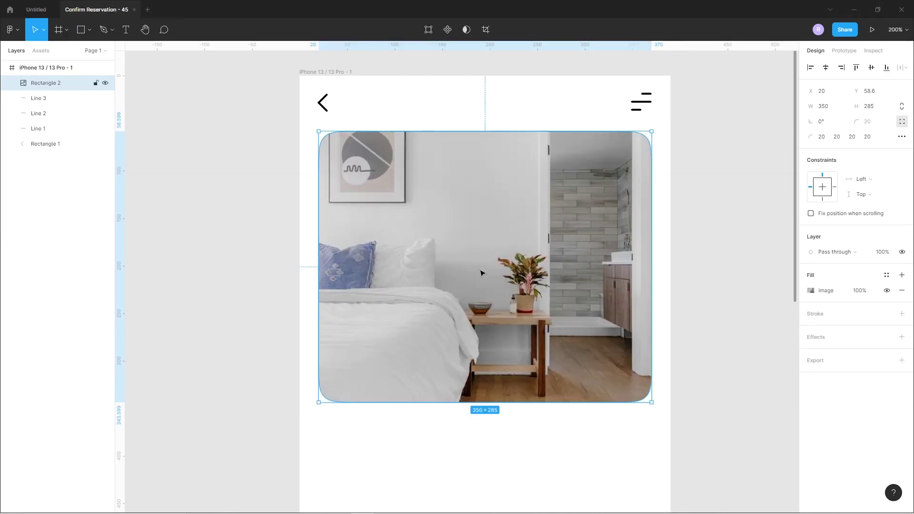
pyautogui.click(419, 423)
# Draw a rectangle about 308 by 72 over the lower part of the bedroom photo
pyautogui.scroll(-1, 443, 400)
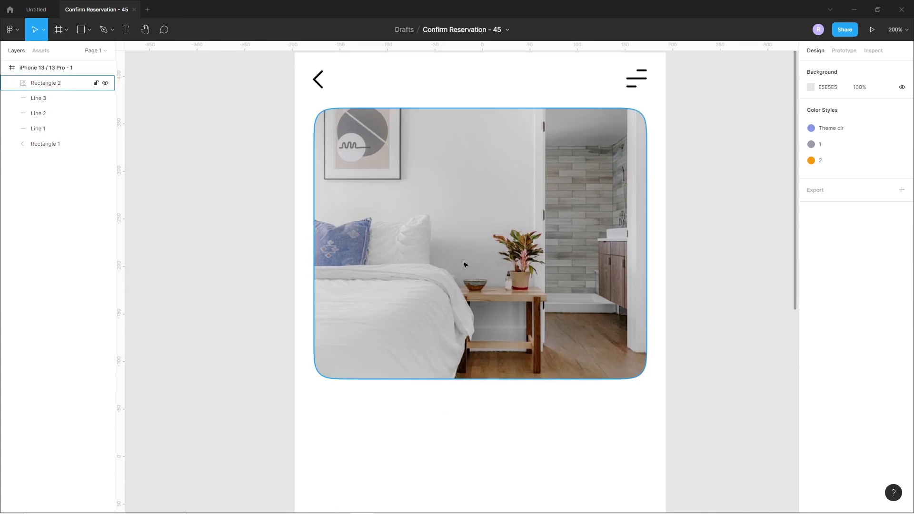
pyautogui.click(81, 30)
pyautogui.moveTo(334, 295); pyautogui.dragTo(632, 368)
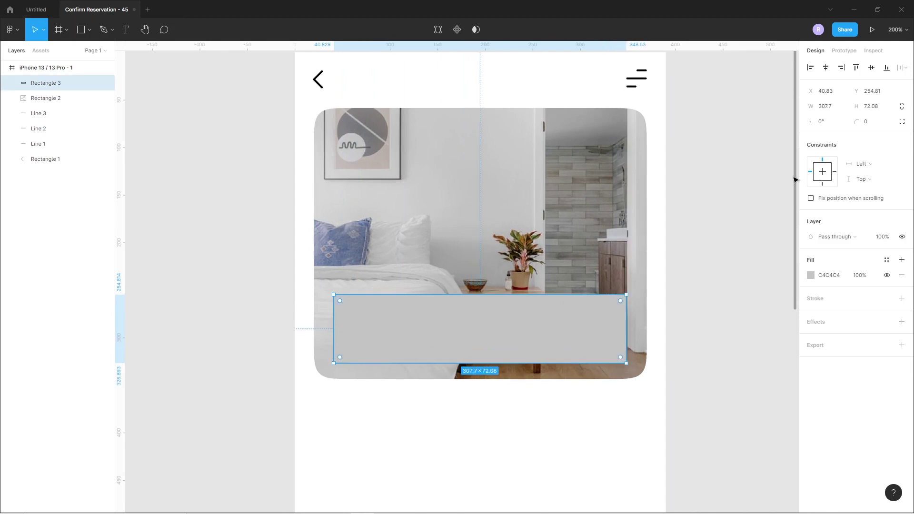
# Set the new rectangle's size to 325 by 88 and center it horizontally over the lower part of the photo
pyautogui.click(834, 111)
pyautogui.press('Return')
pyautogui.moveTo(540, 316); pyautogui.dragTo(543, 317)
pyautogui.click(882, 110)
pyautogui.write('88')
pyautogui.press('Return')
pyautogui.moveTo(504, 327); pyautogui.dragTo(501, 313)
# Fill the overlay rectangle with FFFFFF and set its corner radius to 10
pyautogui.click(811, 275)
pyautogui.write('ffffff')
pyautogui.press('Return')
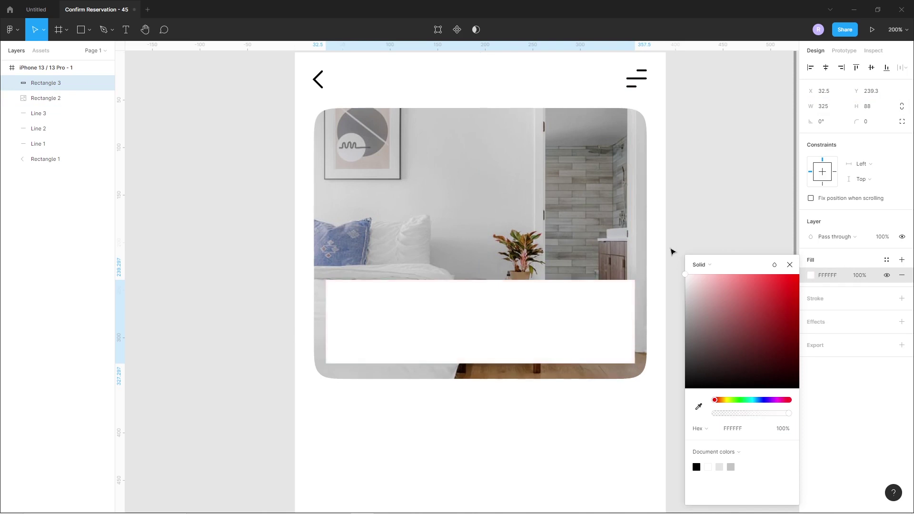
pyautogui.click(870, 126)
pyautogui.write('10')
pyautogui.press('Return')
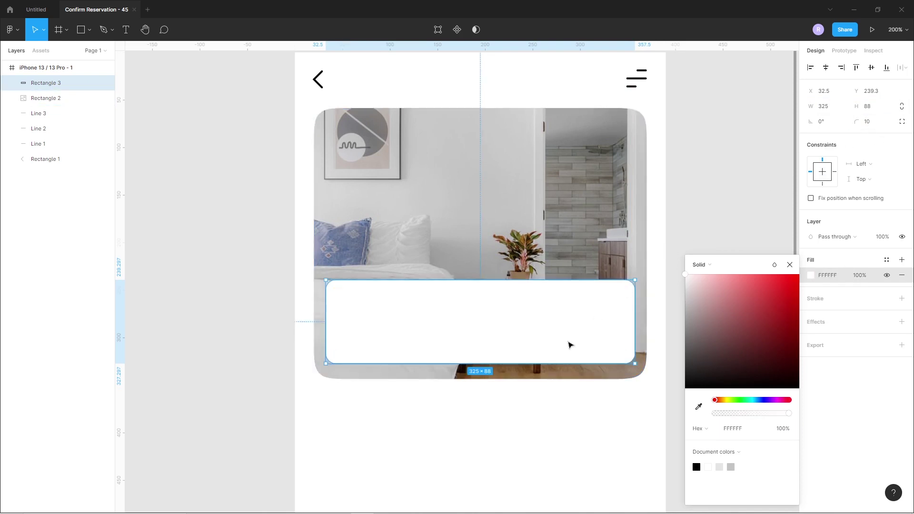
# Set the white overlay card's corner smoothing to 100% and nudge the card down to Y 242.8
pyautogui.moveTo(569, 346); pyautogui.dragTo(571, 349)
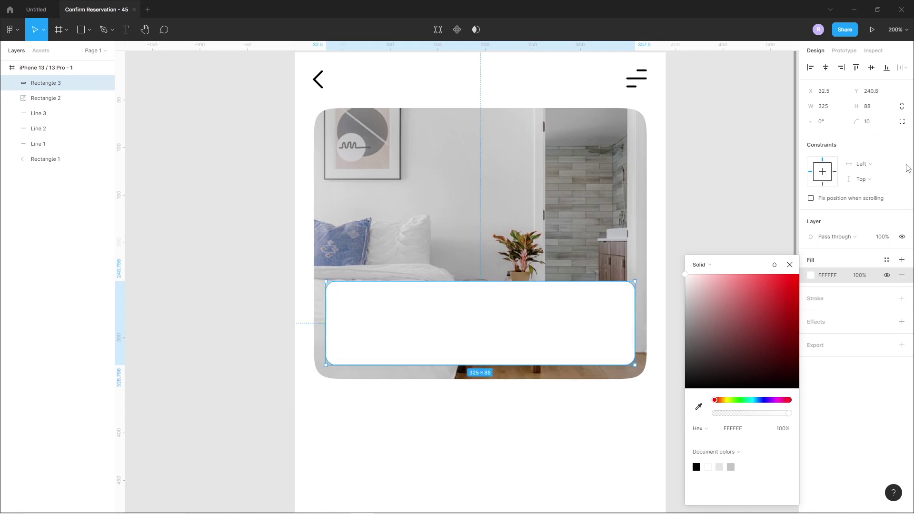
pyautogui.click(902, 122)
pyautogui.click(902, 137)
pyautogui.moveTo(705, 166); pyautogui.dragTo(826, 158)
pyautogui.press('Down')
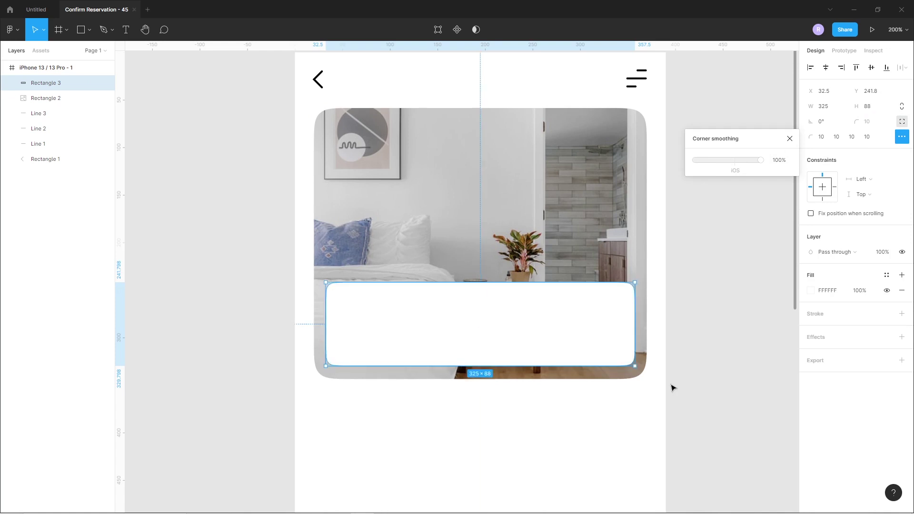
pyautogui.click(549, 400)
pyautogui.scroll(-1, 533, 362)
pyautogui.click(521, 316)
pyautogui.press('Down')
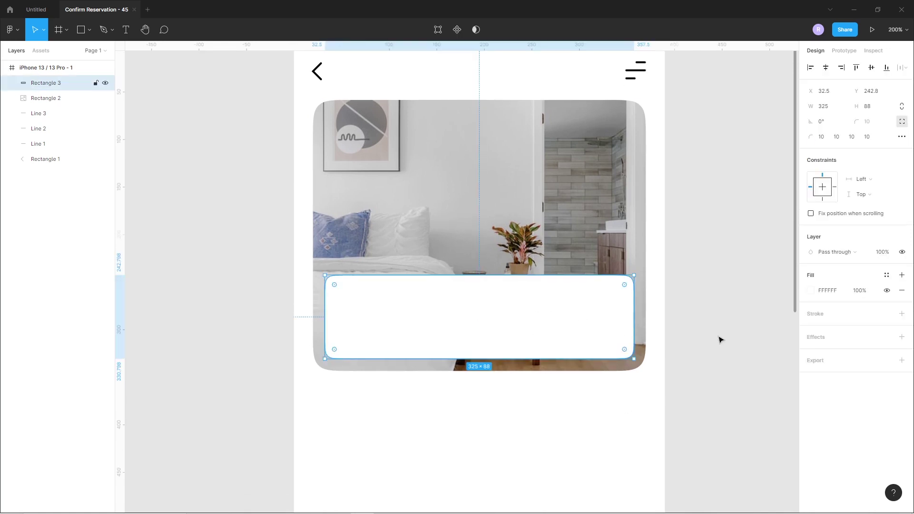
# Apply a background blur effect to the white overlay card and set its fill opacity to 80%
pyautogui.click(902, 338)
pyautogui.click(857, 352)
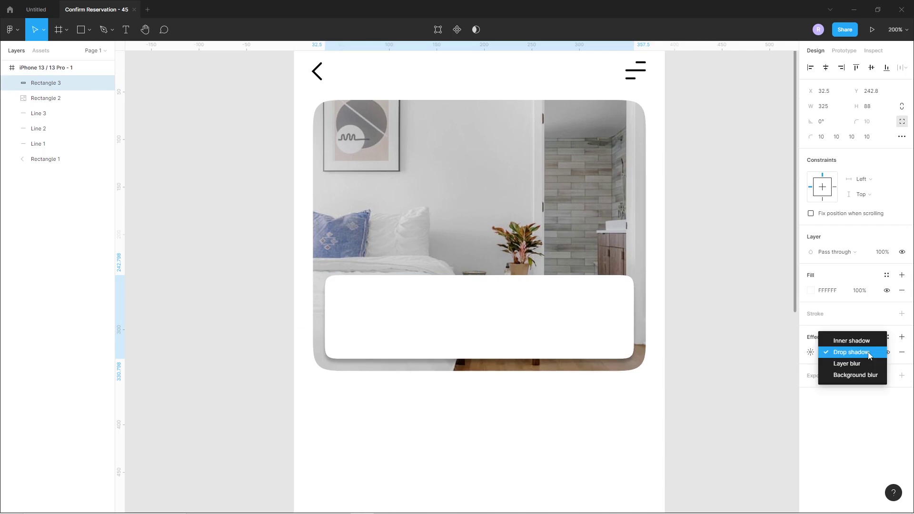
pyautogui.click(855, 376)
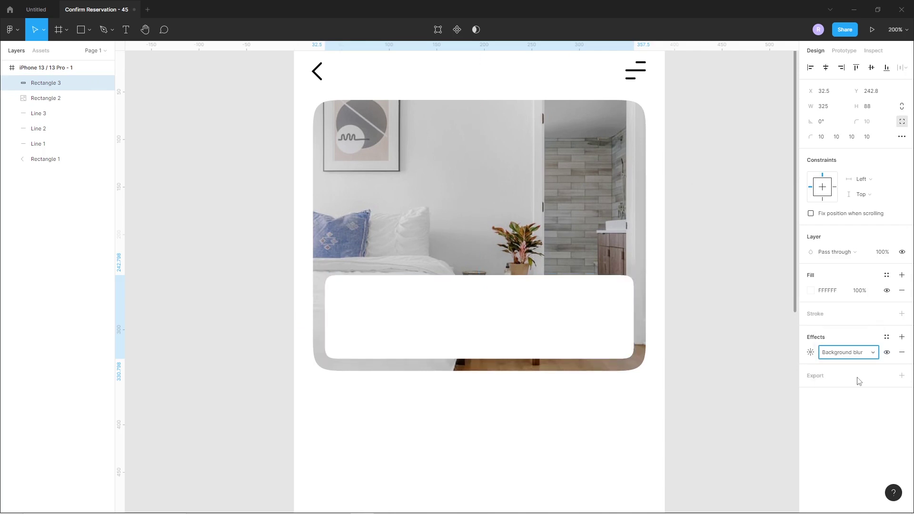
pyautogui.click(811, 353)
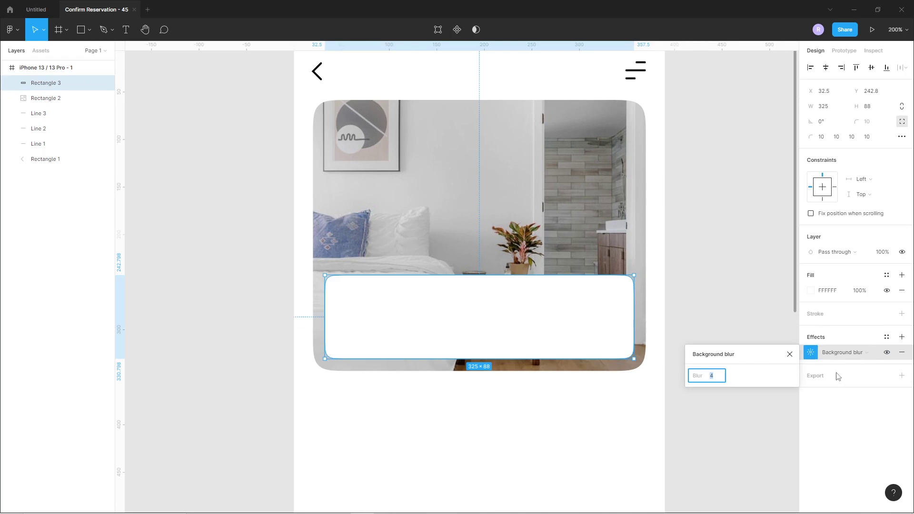
pyautogui.click(811, 291)
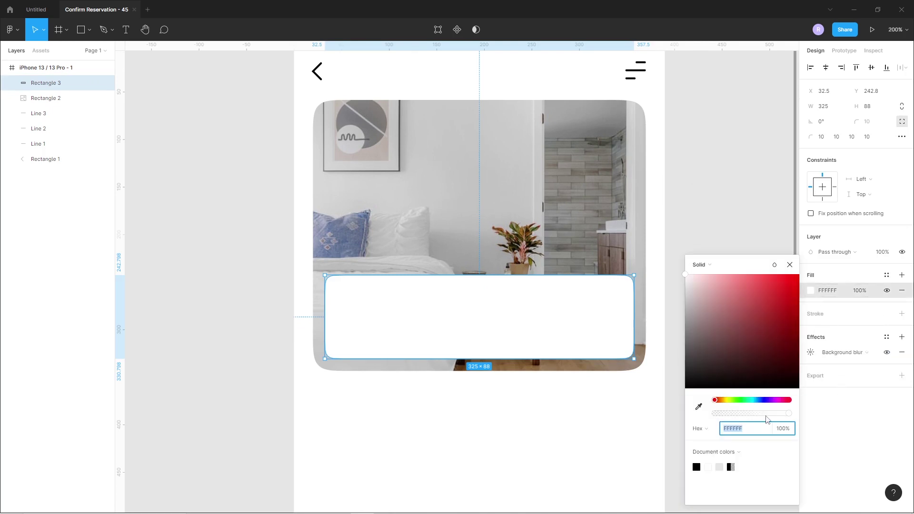
pyautogui.click(786, 431)
pyautogui.write('80')
pyautogui.press('Return')
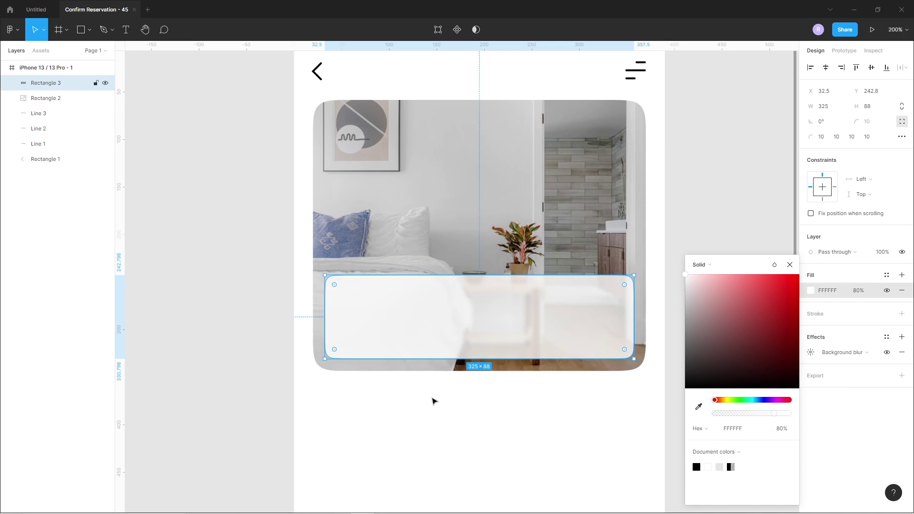
# Slightly increase the strength of the overlay card's background blur
pyautogui.click(443, 382)
pyautogui.scroll(-2, 428, 380)
pyautogui.click(486, 318)
pyautogui.click(810, 353)
pyautogui.press('Up')
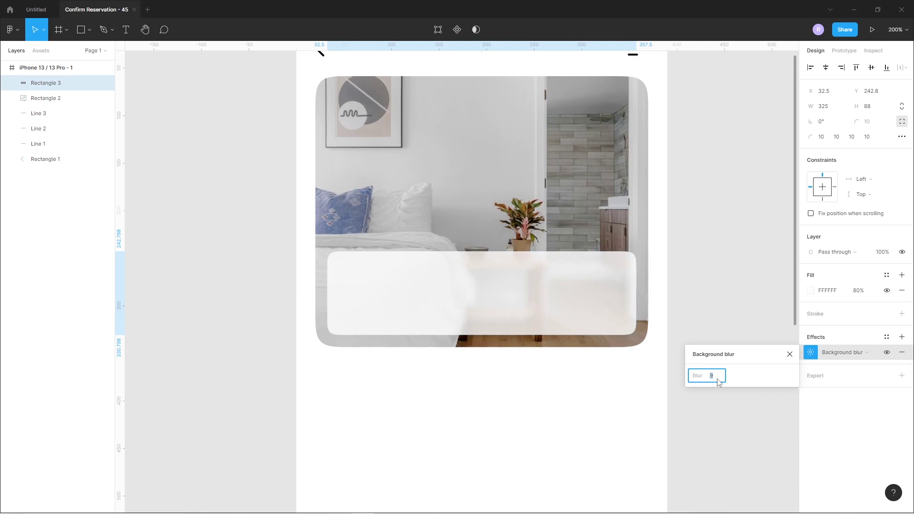
pyautogui.press('Up')
# Lower the overlay card's white fill opacity to 75%
pyautogui.click(811, 291)
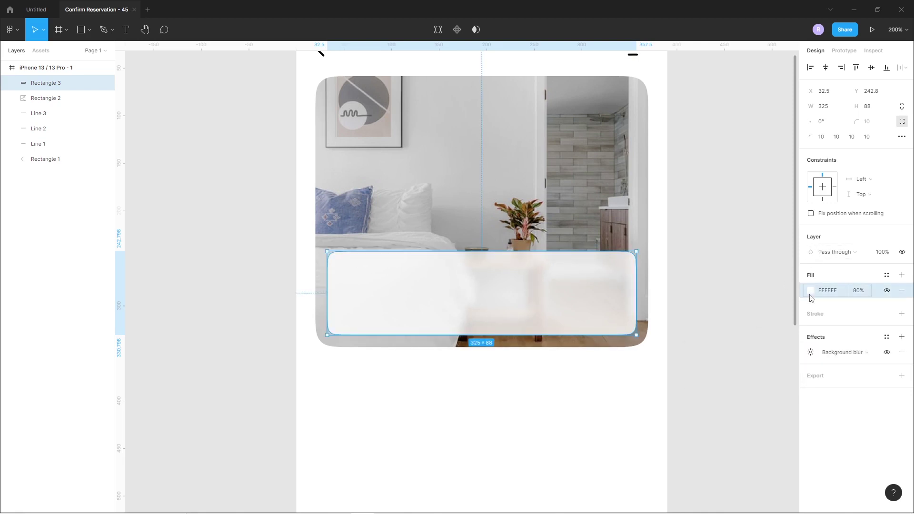
pyautogui.click(792, 434)
pyautogui.press('Down')
pyautogui.press('Down')
pyautogui.press('Down')
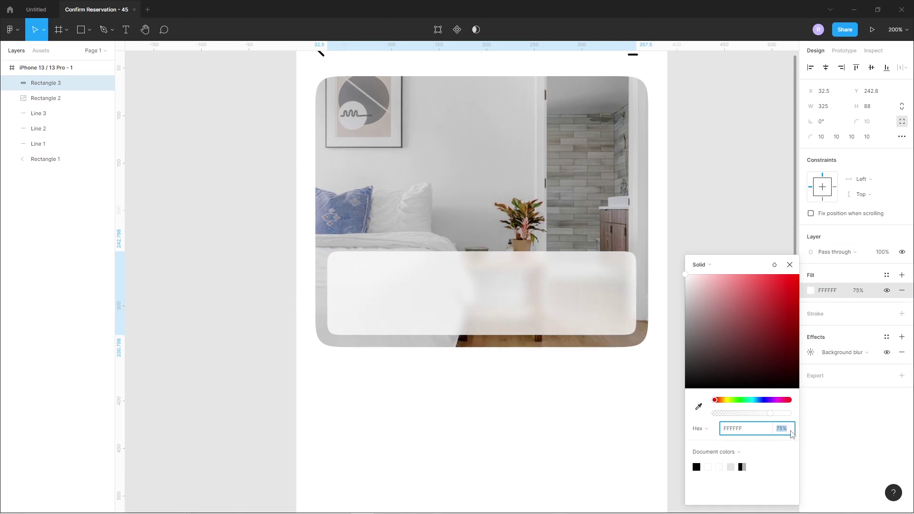
pyautogui.click(484, 398)
pyautogui.scroll(2, 461, 402)
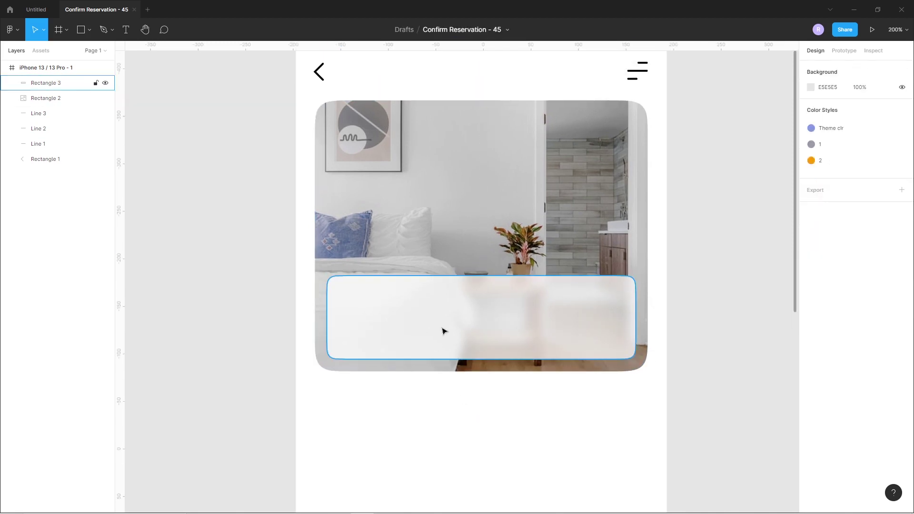
# Add the text "Hotel City Center" near the overlay card's upper-left corner, at about X 45, Y 254
pyautogui.click(125, 29)
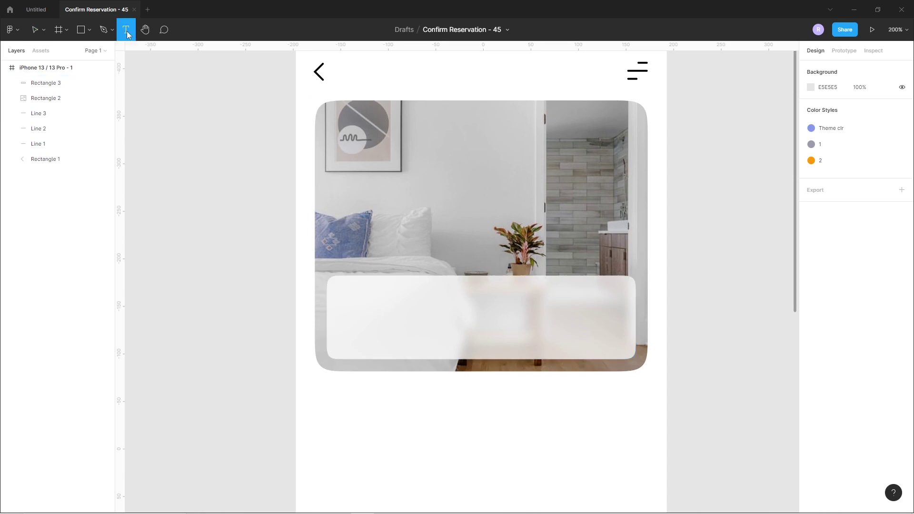
pyautogui.click(357, 288)
pyautogui.write('Hotel City Ceny')
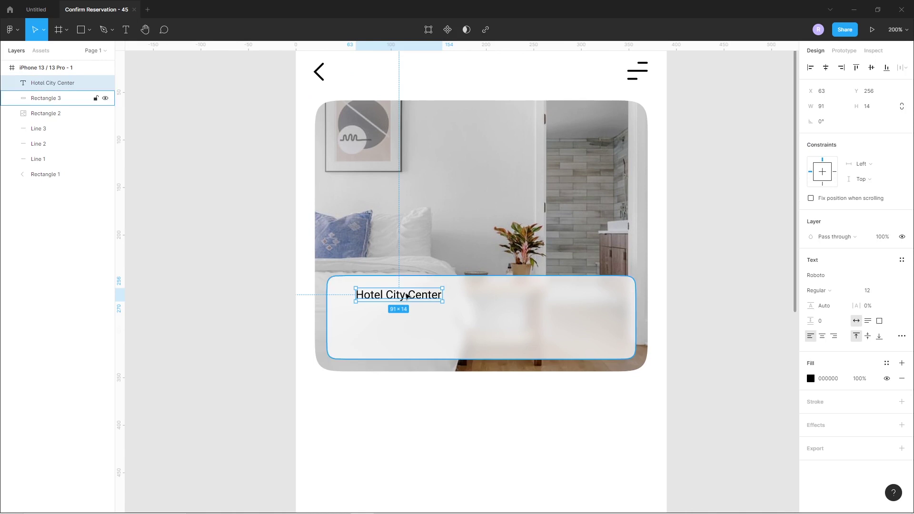
pyautogui.moveTo(406, 299); pyautogui.dragTo(389, 299)
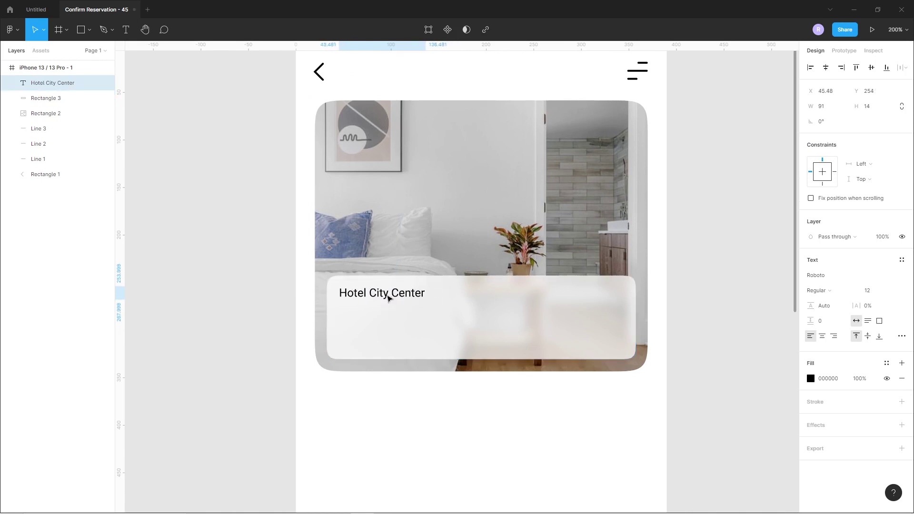
# Set the hotel title's font to Whyte Inktrap in Bold
pyautogui.click(837, 280)
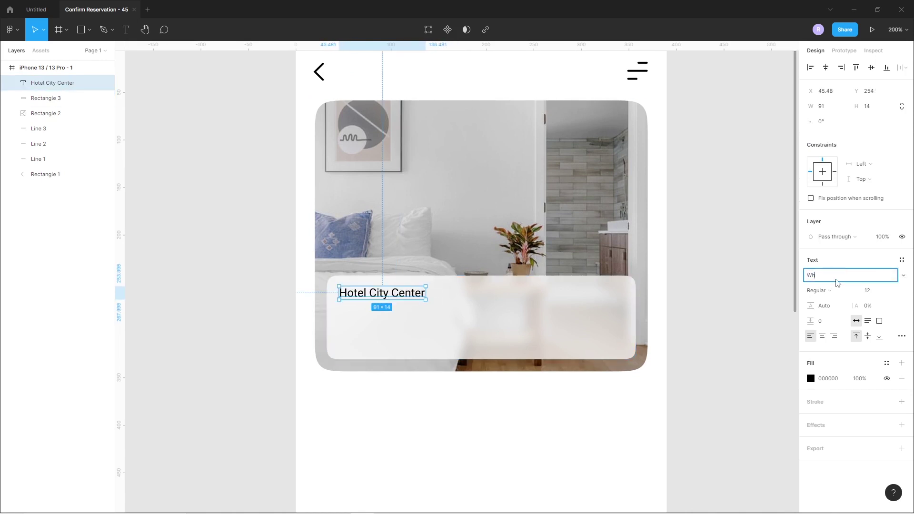
pyautogui.write('Whyte Inktrap')
pyautogui.press('Return')
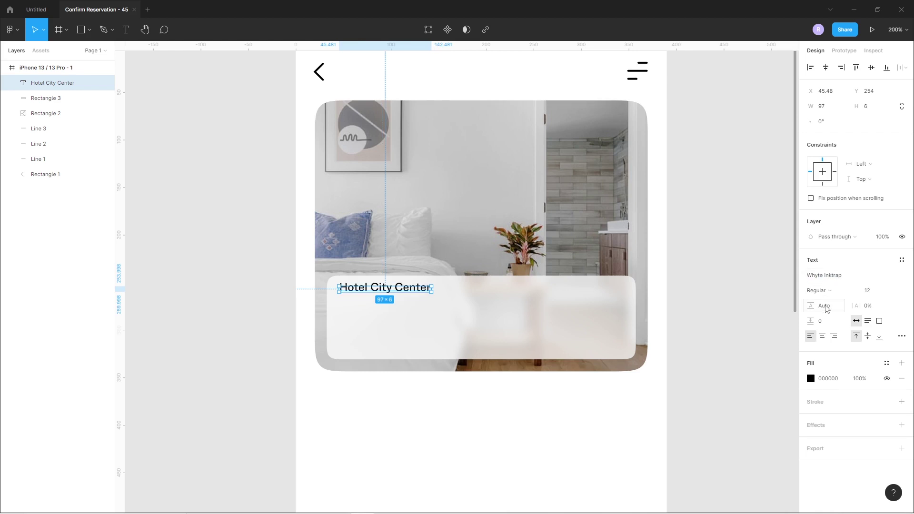
pyautogui.click(841, 296)
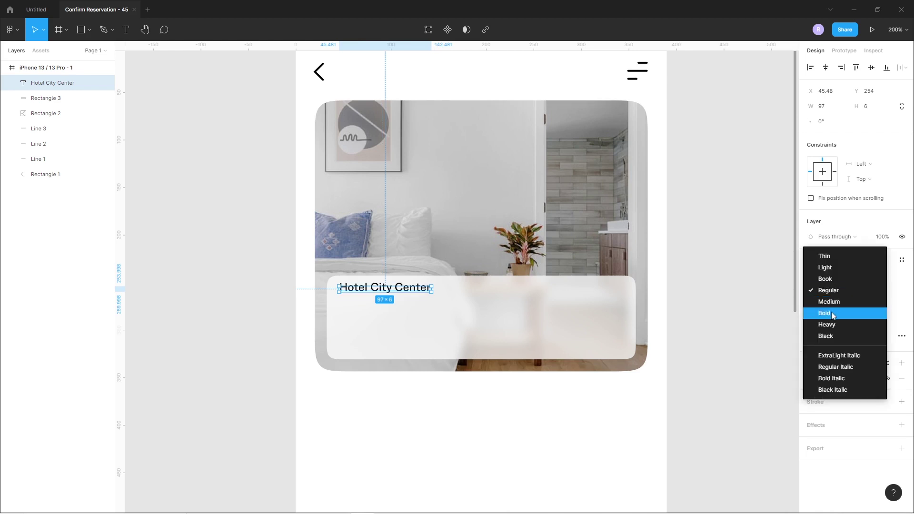
pyautogui.click(833, 314)
# Set the hotel title's size to 16 and place it at about X 44.5, Y 261.5 on the card
pyautogui.press('Up')
pyautogui.press('Up')
pyautogui.press('Up')
pyautogui.press('Up')
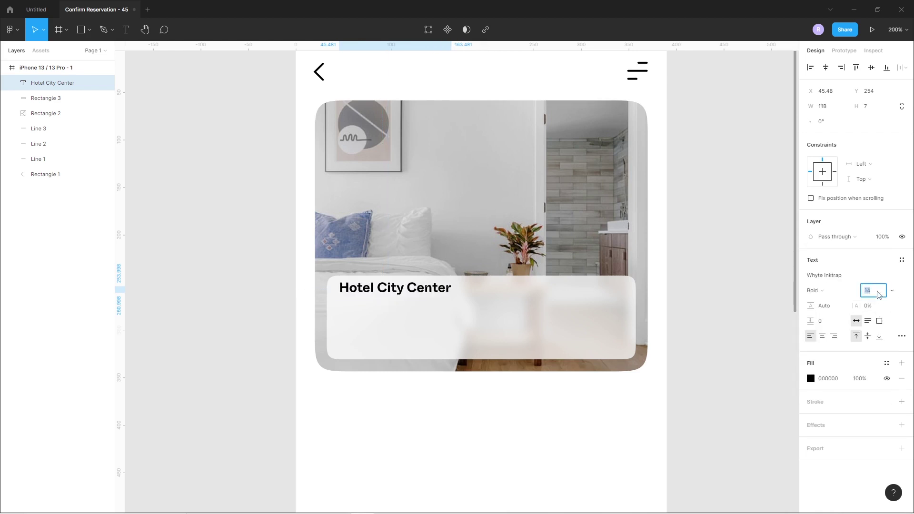
pyautogui.press('Escape')
pyautogui.moveTo(374, 286); pyautogui.dragTo(375, 298)
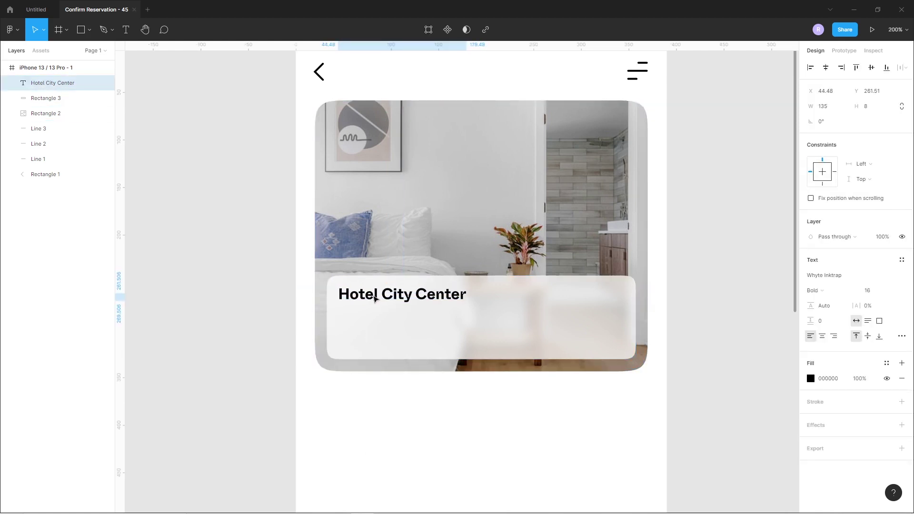
# Duplicate the hotel title directly below at Y 282.8 and set the copy to size 12, Regular
pyautogui.click(384, 428)
pyautogui.moveTo(409, 294); pyautogui.dragTo(411, 314)
pyautogui.click(874, 293)
pyautogui.press('Down')
pyautogui.press('Down')
pyautogui.press('Down')
pyautogui.press('Down')
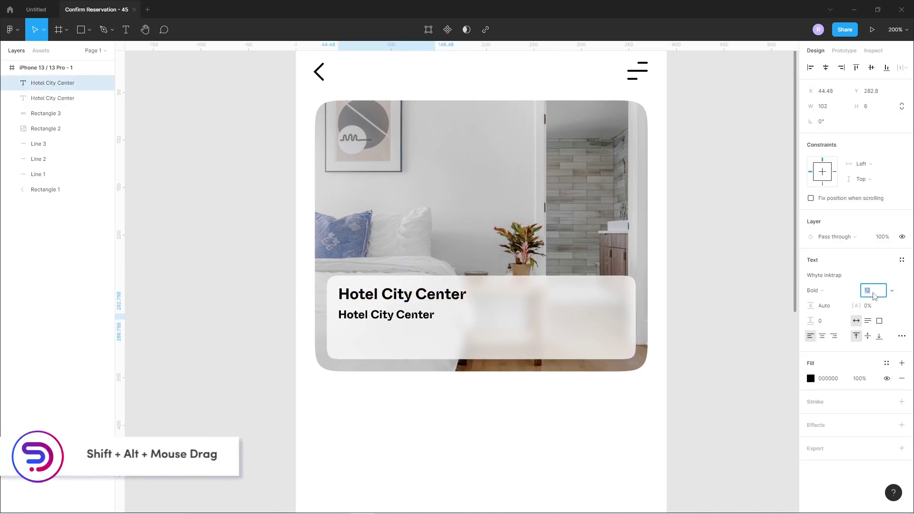
pyautogui.click(815, 290)
pyautogui.click(833, 267)
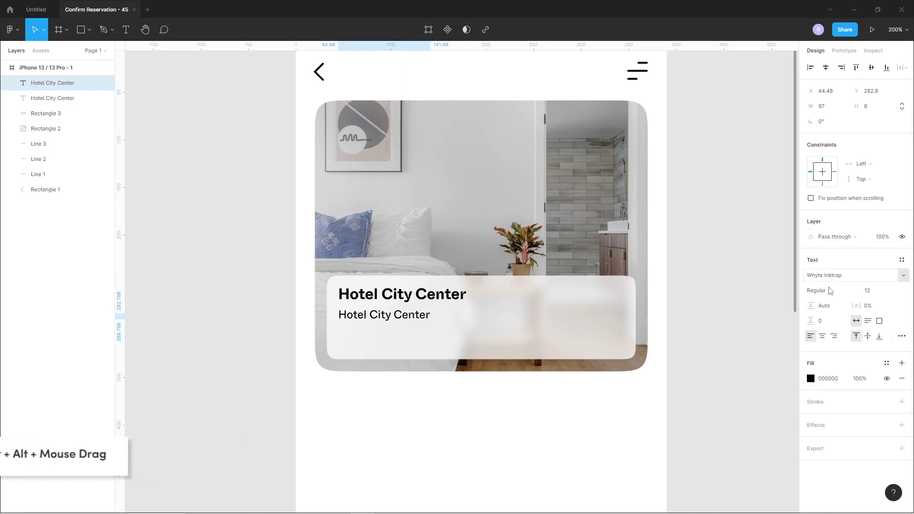
# Color the smaller duplicated text with the gray local color style 9A9CAB
pyautogui.click(811, 379)
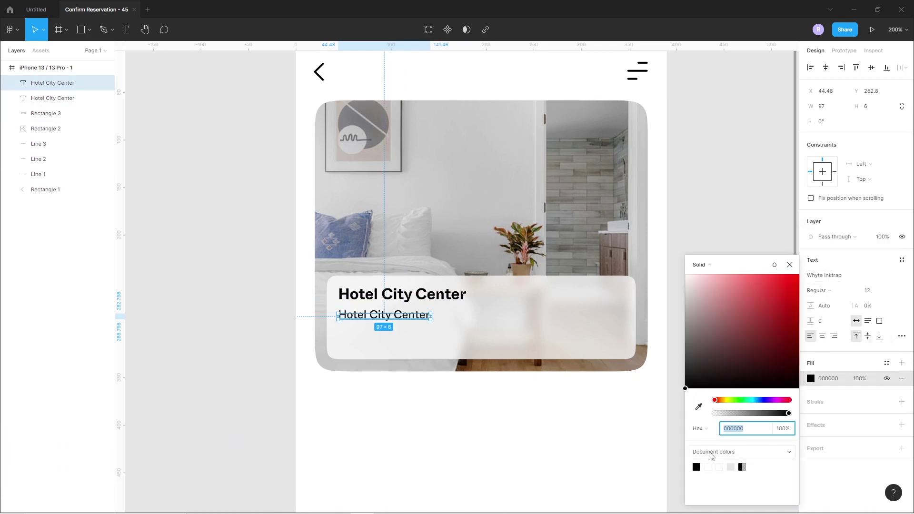
pyautogui.click(710, 453)
pyautogui.click(727, 463)
pyautogui.click(708, 466)
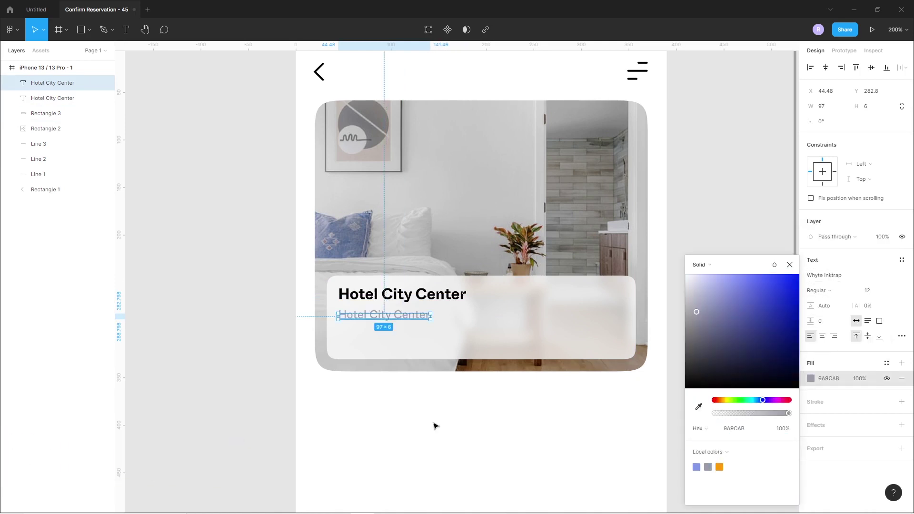
pyautogui.click(435, 424)
# Replace the gray line's text with the hotel's street address and position it at about X 63.5, Y 286.8
pyautogui.moveTo(365, 318)
pyautogui.mouseDown()
pyautogui.moveTo(390, 321)
pyautogui.moveTo(380, 318)
pyautogui.mouseUp()
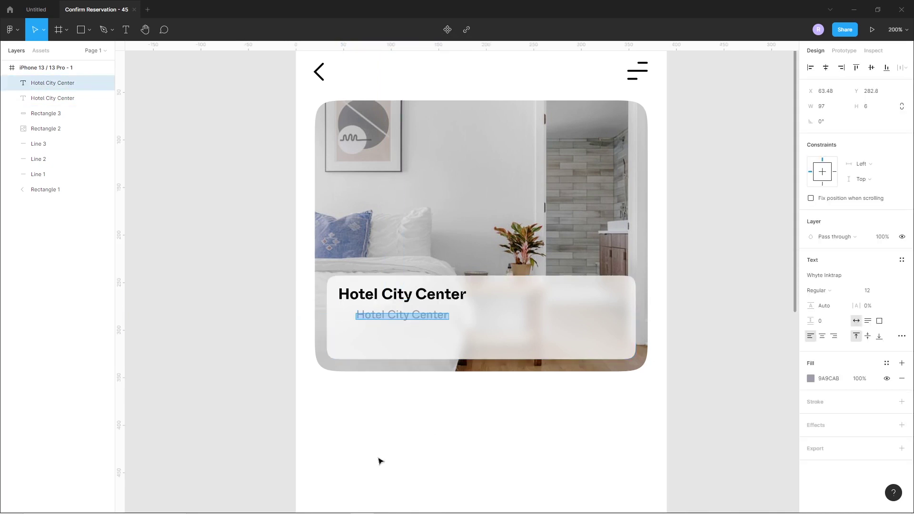
pyautogui.press('Return')
pyautogui.write('945 ABC roa')
pyautogui.write(' Road')
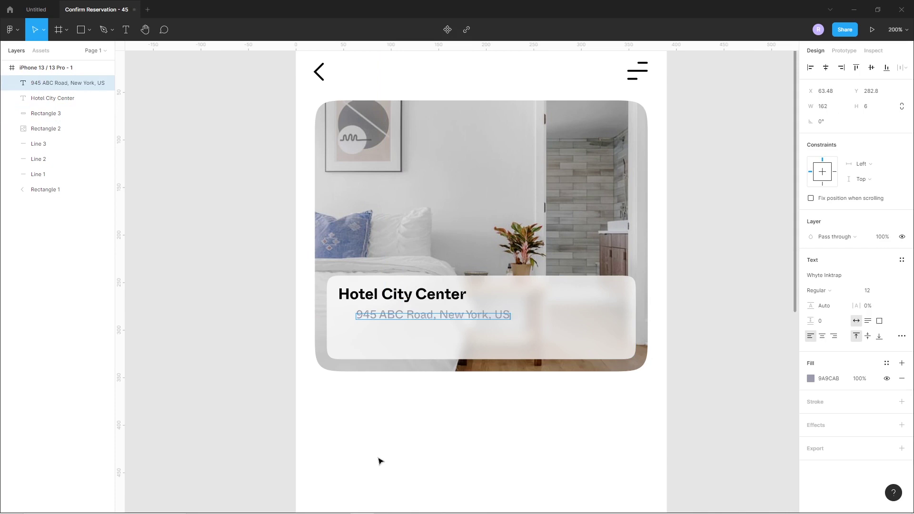
pyautogui.press('Escape')
pyautogui.press('Escape')
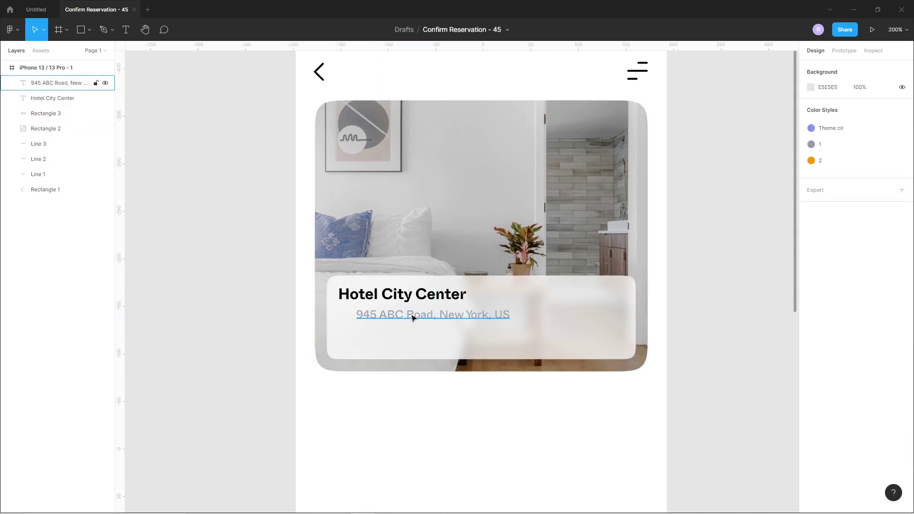
pyautogui.click(408, 318)
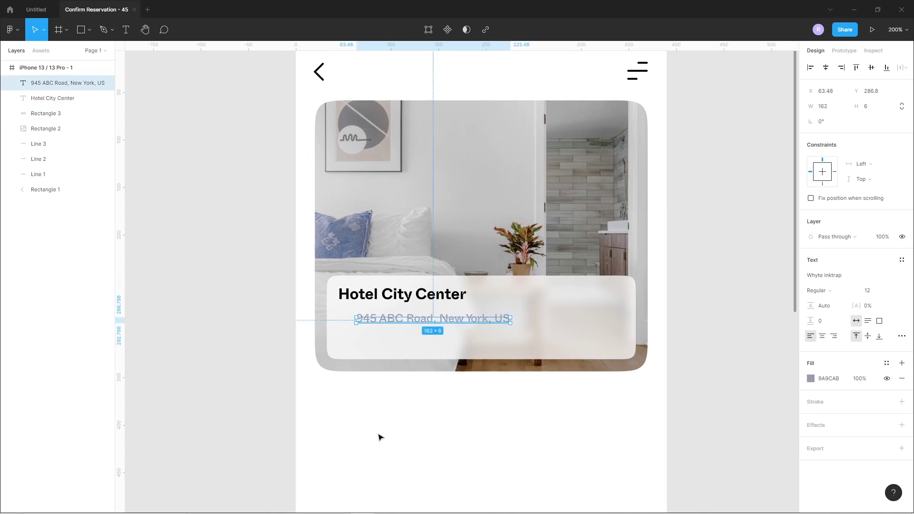
# Search the Iconify plugin for "location" and import the fluent:location-28-filled icon into the iPhone frame
pyautogui.rightClick(377, 435)
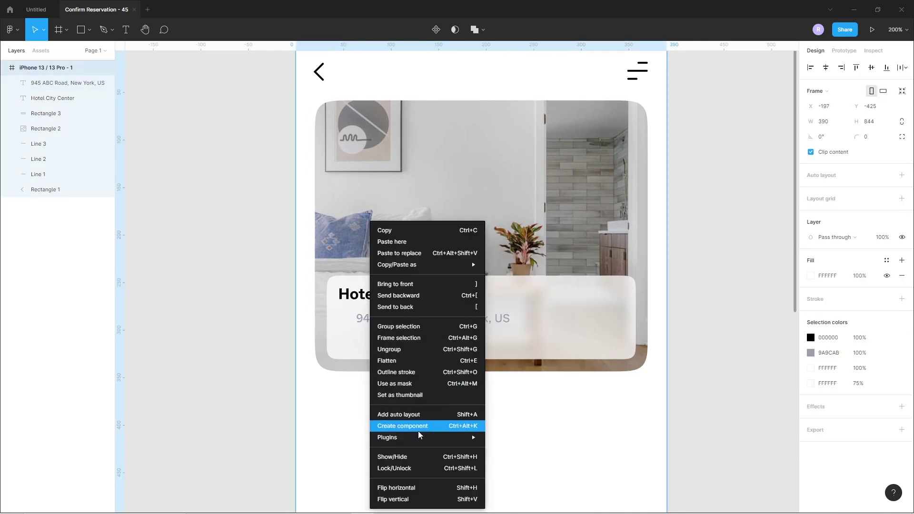
pyautogui.moveTo(431, 437)
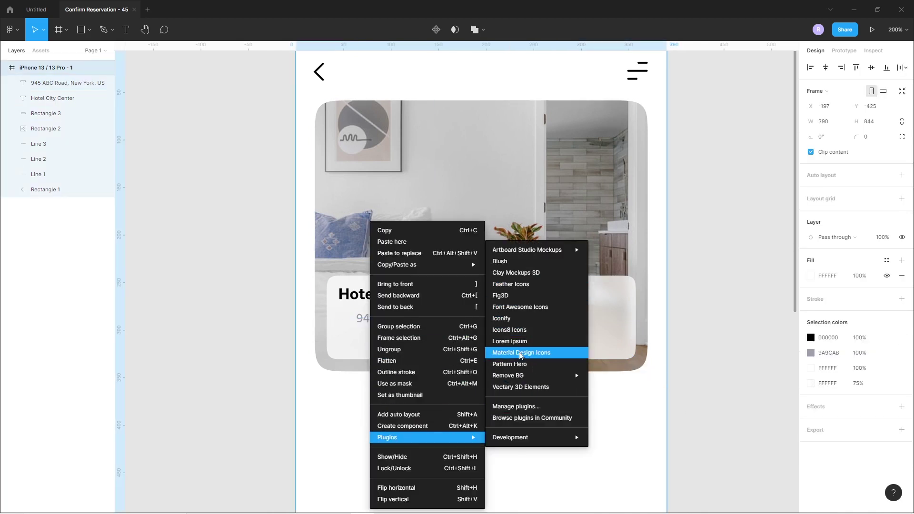
pyautogui.click(513, 323)
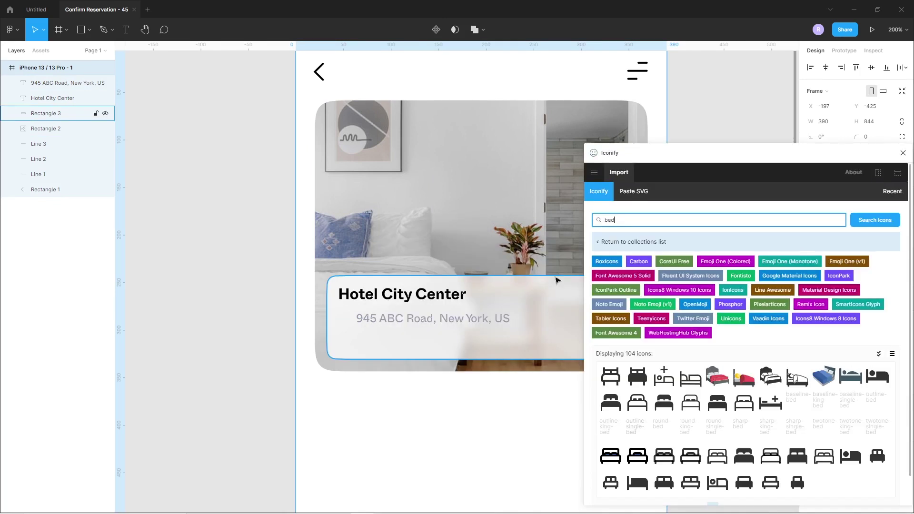
pyautogui.click(617, 220)
pyautogui.write('location')
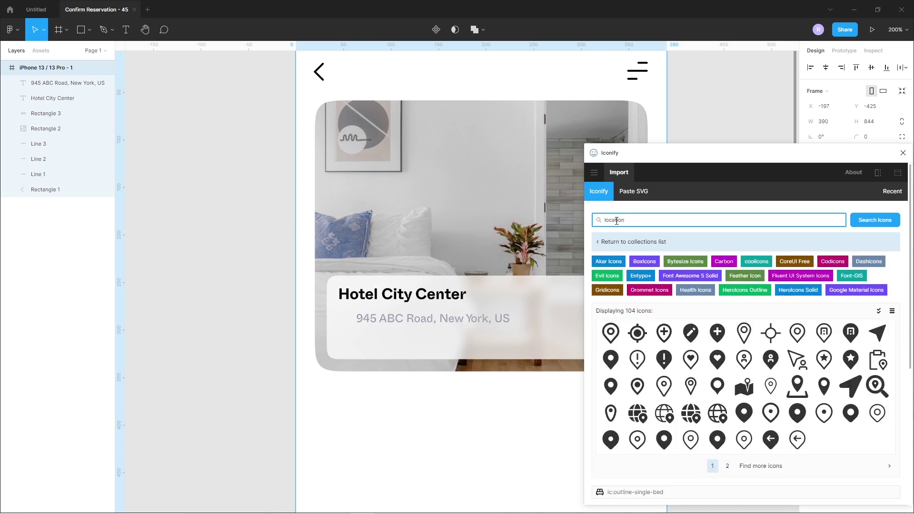
pyautogui.click(665, 448)
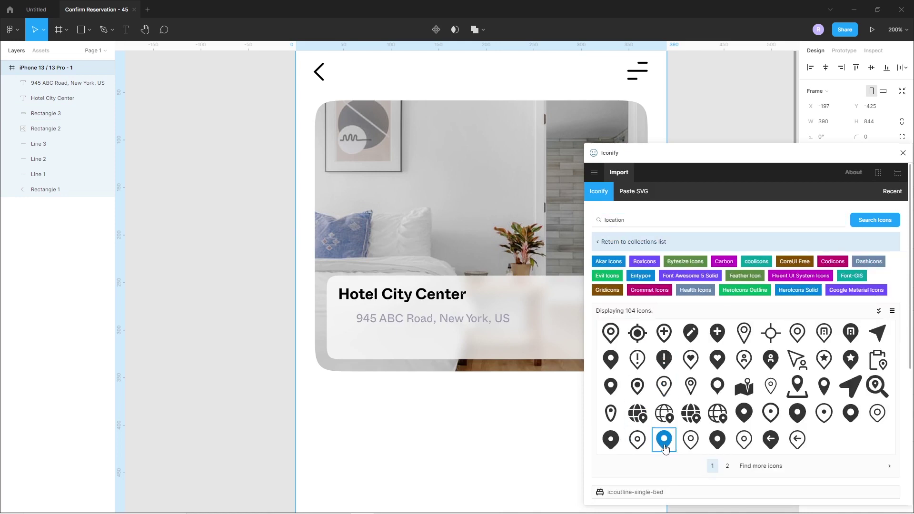
pyautogui.click(810, 494)
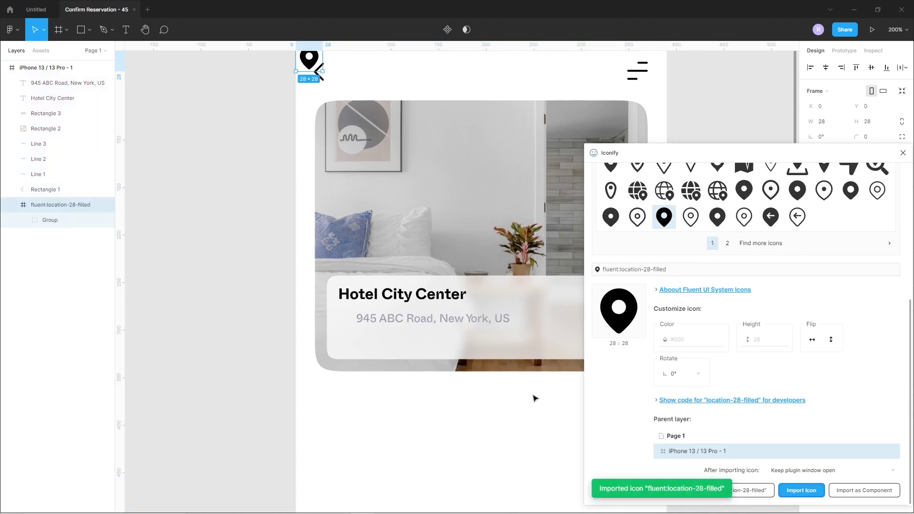
pyautogui.click(903, 153)
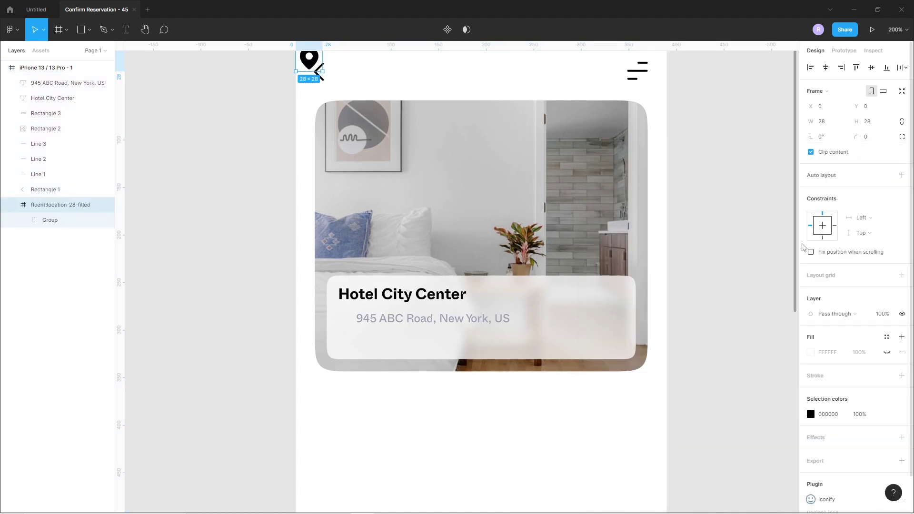
# Shrink the location icon to about 15 by 14 below the photo and move it to the top of the layer order
pyautogui.moveTo(310, 66); pyautogui.dragTo(370, 390)
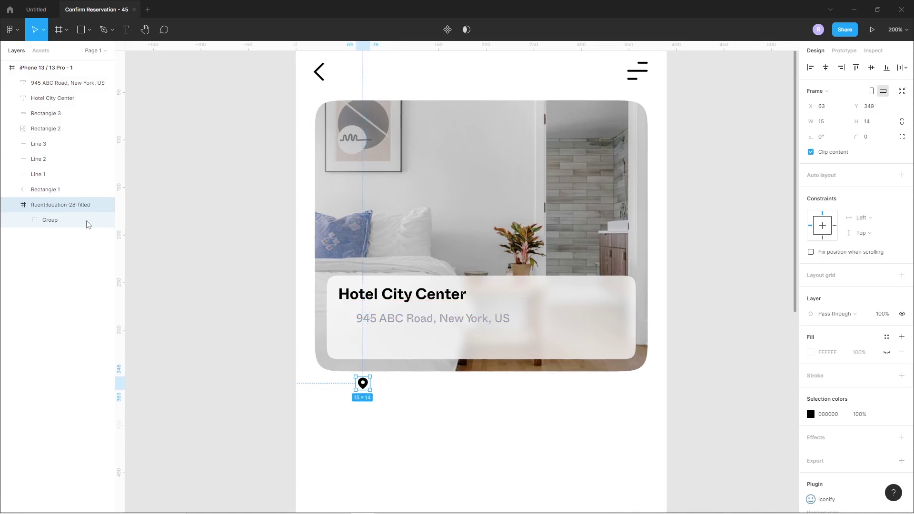
pyautogui.moveTo(40, 204); pyautogui.dragTo(48, 77)
pyautogui.press('Escape')
# Place the location icon just before the address line at X 44, Y 278, and resize it to 15 by 16
pyautogui.moveTo(366, 391); pyautogui.dragTo(346, 325)
pyautogui.scroll(10, 346, 325)
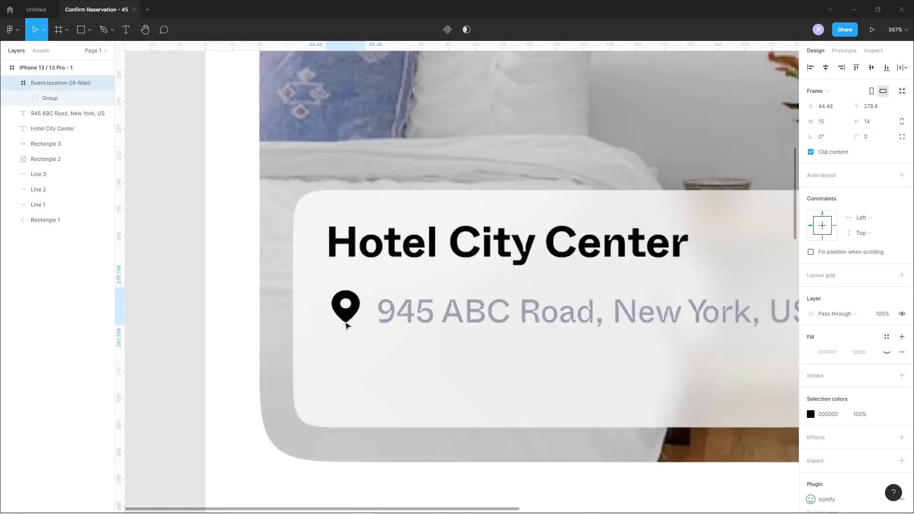
pyautogui.moveTo(349, 329); pyautogui.dragTo(353, 307)
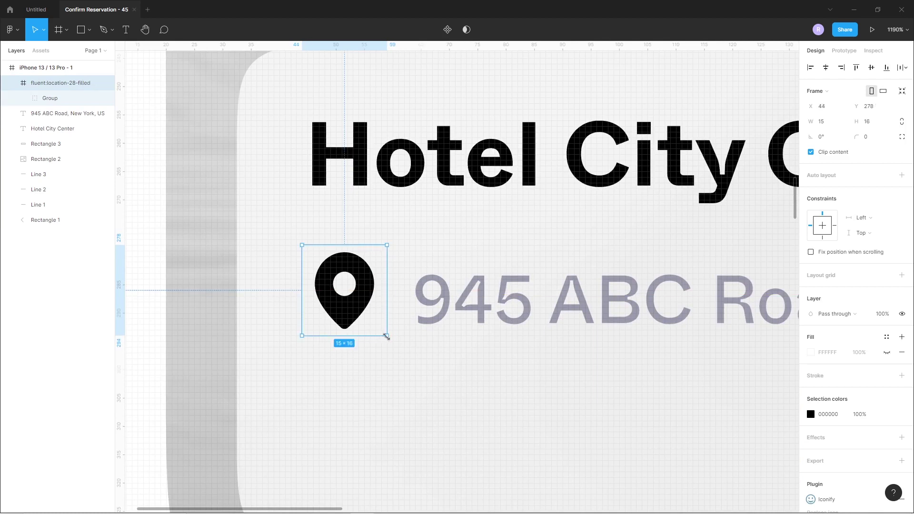
# Resize the location icon to 12 by 13, recolor it gray 9A9CAB, and move the address text slightly closer to the icon
pyautogui.moveTo(387, 336); pyautogui.dragTo(339, 324)
pyautogui.click(811, 414)
pyautogui.click(705, 467)
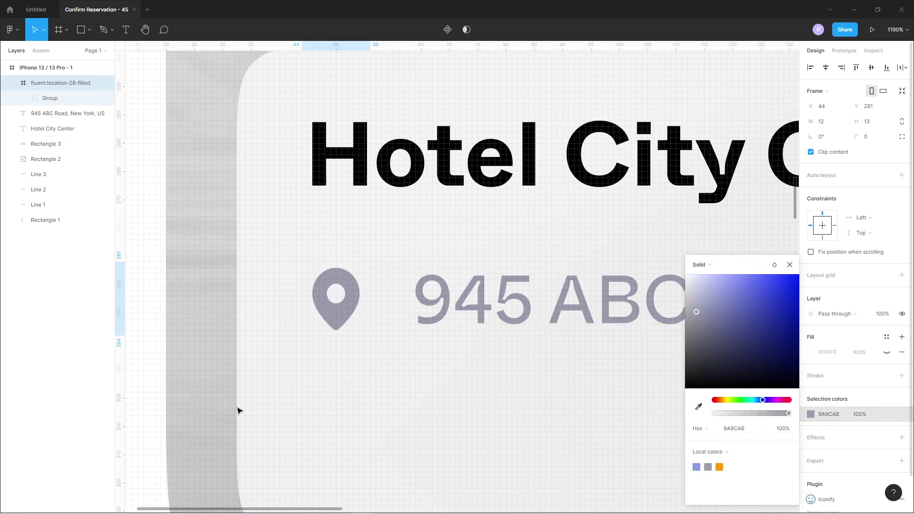
pyautogui.click(412, 433)
pyautogui.scroll(-5, 474, 332)
pyautogui.scroll(-10, 474, 332)
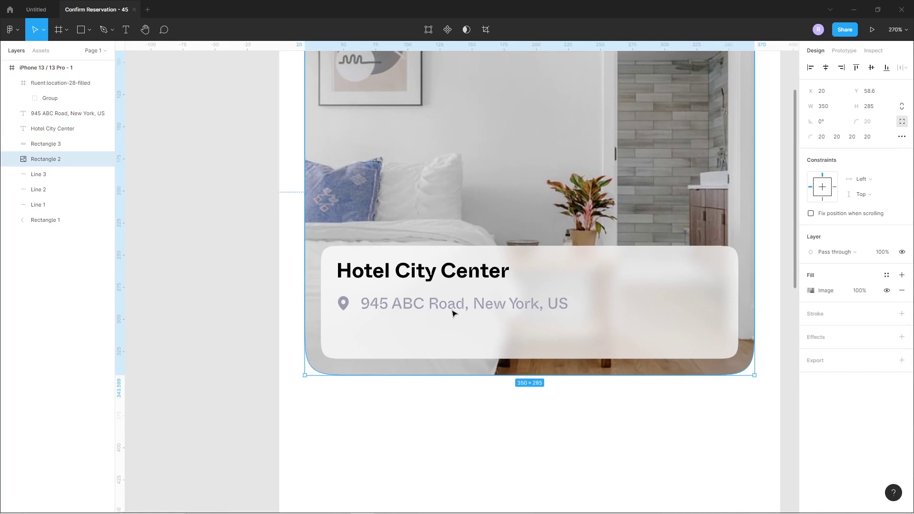
pyautogui.click(453, 309)
pyautogui.press('Escape')
# Duplicate the Hotel City Center text below the address line and change the copy to "$1200/night"
pyautogui.moveTo(418, 276); pyautogui.dragTo(420, 335)
pyautogui.doubleClick(405, 331)
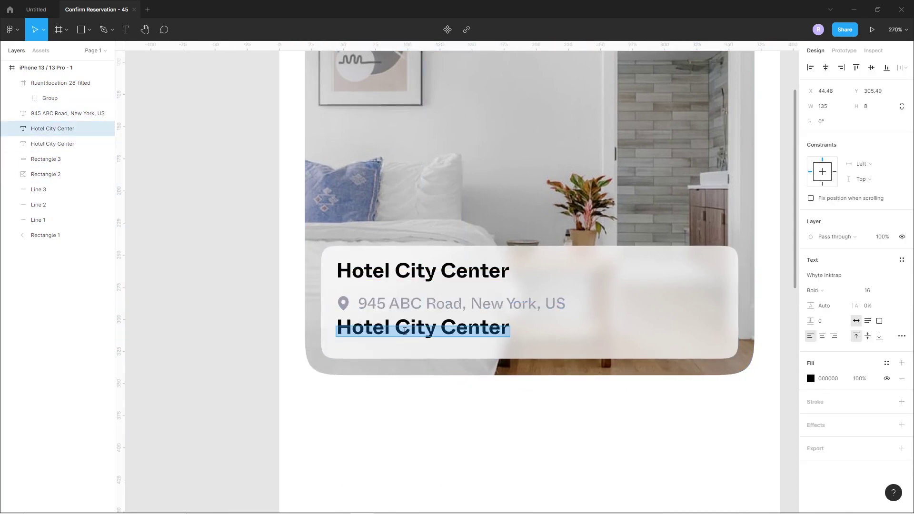
pyautogui.write('$1200')
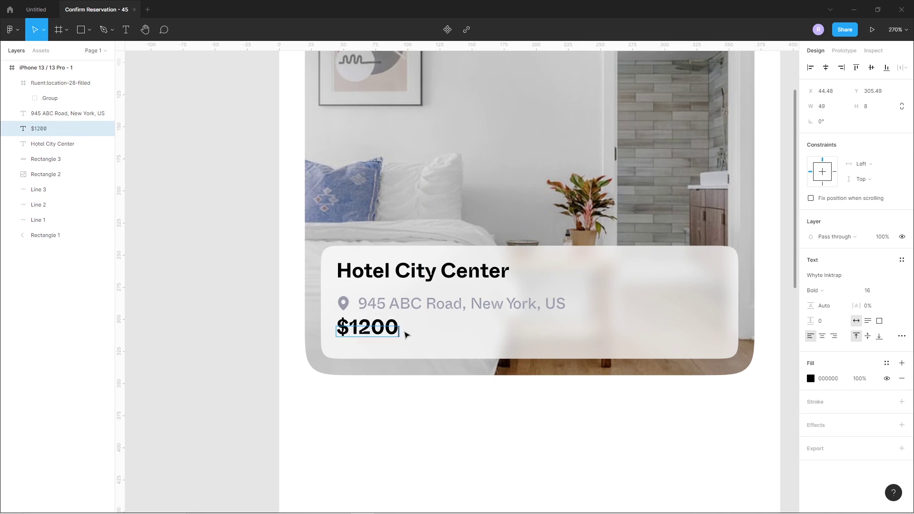
pyautogui.write('/night')
pyautogui.press('Escape')
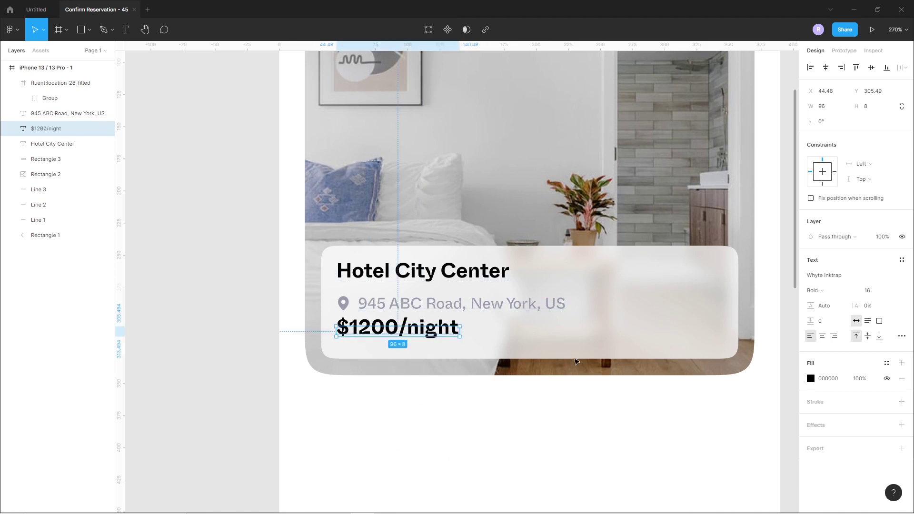
# Fill the price text with the theme color 849BED and reduce its font size
pyautogui.click(811, 378)
pyautogui.click(697, 467)
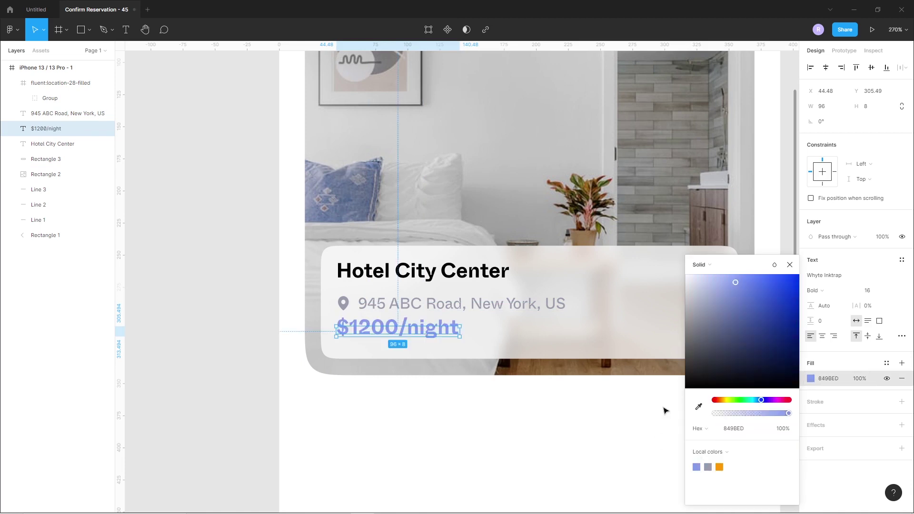
pyautogui.click(875, 293)
pyautogui.press('Escape')
# Move the $1200/night price slightly lower to leave more space beneath the address line
pyautogui.click(366, 330)
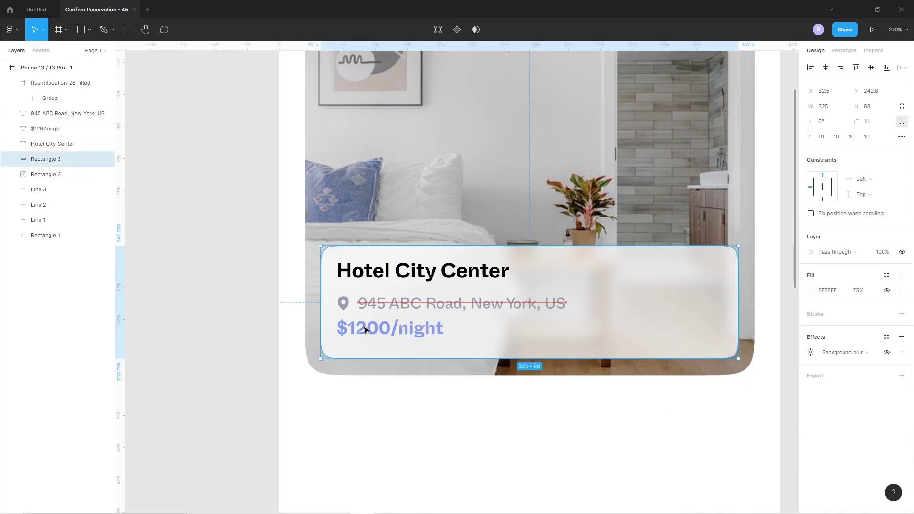
pyautogui.click(359, 383)
pyautogui.click(374, 331)
pyautogui.moveTo(376, 336); pyautogui.dragTo(376, 331)
# Select the price, location icon, address and hotel name together and nudge them one step to the right
pyautogui.keyDown('shift'); pyautogui.click(342, 302); pyautogui.keyUp('shift')
pyautogui.keyDown('shift'); pyautogui.click(383, 291); pyautogui.keyUp('shift')
pyautogui.click(363, 408)
pyautogui.click(376, 333)
pyautogui.keyDown('shift'); pyautogui.click(342, 304); pyautogui.keyUp('shift')
pyautogui.keyDown('shift'); pyautogui.click(390, 304); pyautogui.keyUp('shift')
pyautogui.keyDown('shift'); pyautogui.click(391, 278); pyautogui.keyUp('shift')
pyautogui.press('Right')
pyautogui.click(573, 404)
pyautogui.hscroll(2, 598, 283)
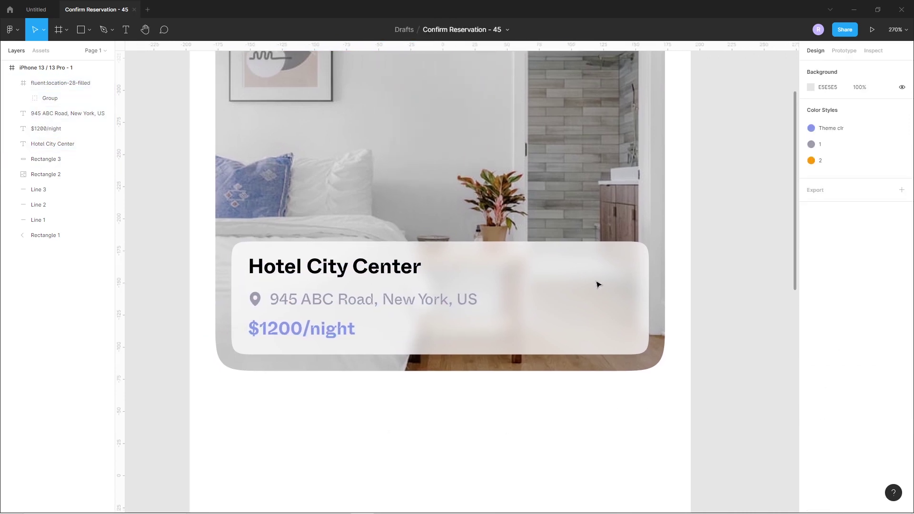
# Draw a star about 20.75 by 20.75 in the card's upper-right corner and fill it with the local orange FF9B04
pyautogui.click(90, 30)
pyautogui.click(74, 111)
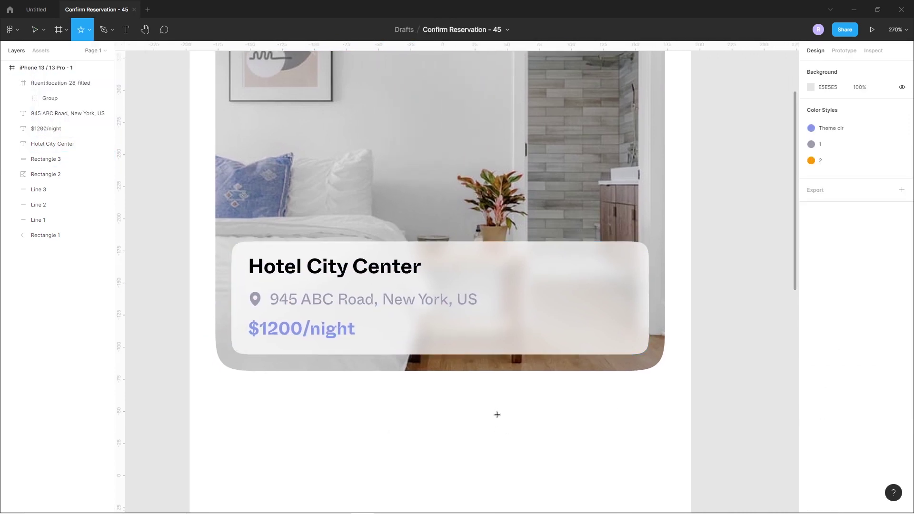
pyautogui.moveTo(495, 409)
pyautogui.mouseDown()
pyautogui.moveTo(511, 431)
pyautogui.moveTo(612, 267)
pyautogui.moveTo(602, 264)
pyautogui.mouseUp()
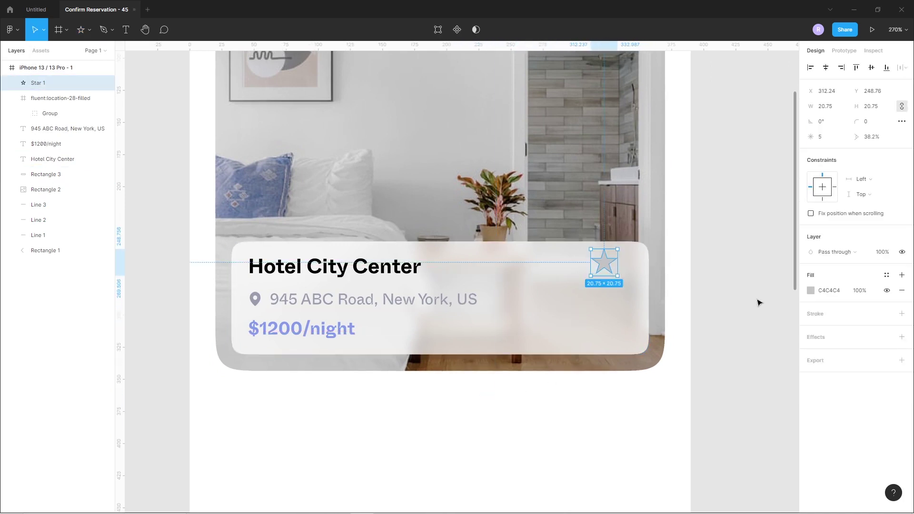
pyautogui.click(811, 292)
pyautogui.click(720, 466)
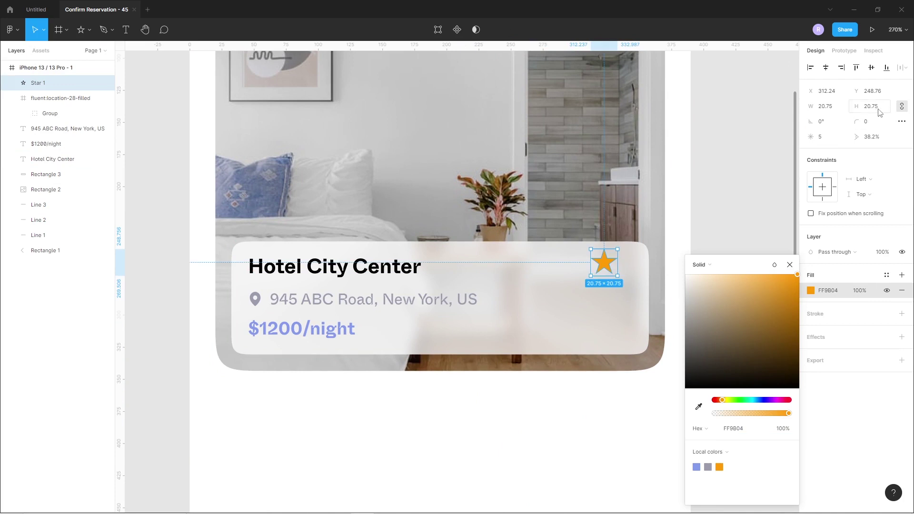
# Set the star to 15 by 15 with a 0.5 corner radius and move it to about X 303, Y 248
pyautogui.write('5')
pyautogui.press('Return')
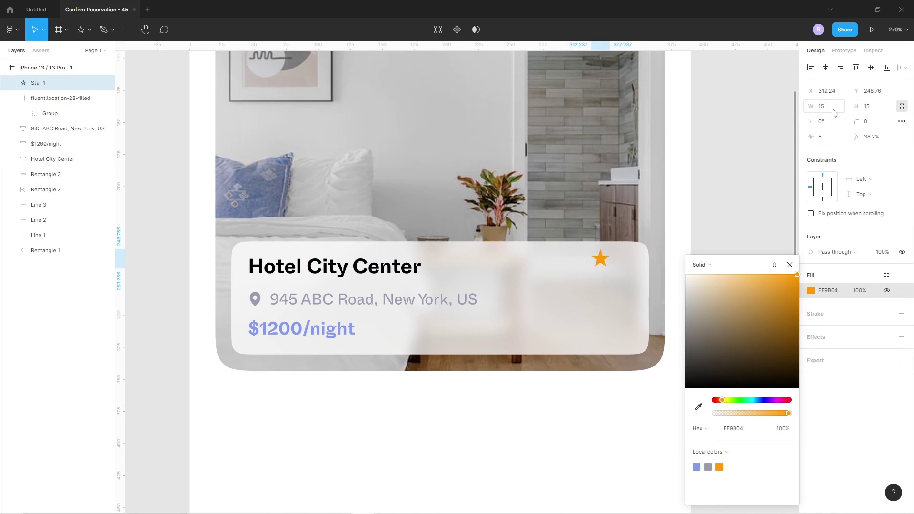
pyautogui.scroll(5, 634, 264)
pyautogui.click(869, 122)
pyautogui.press('Return')
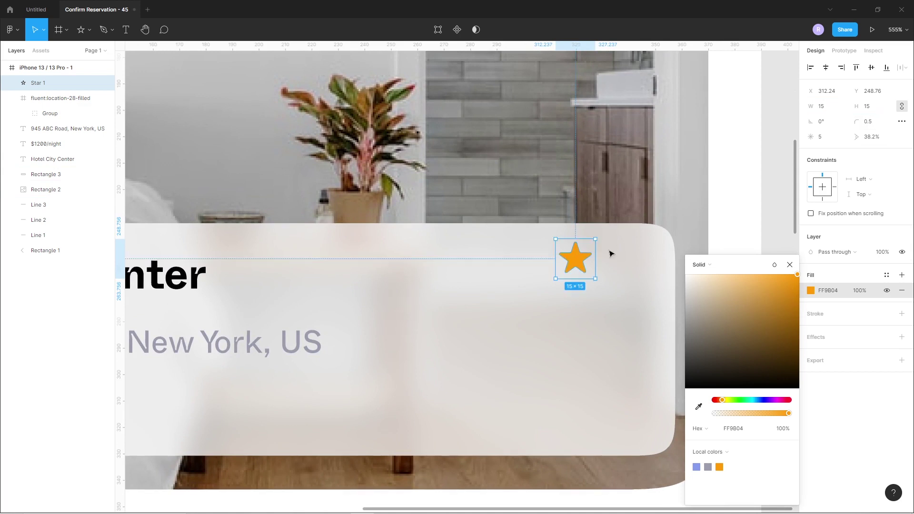
pyautogui.moveTo(578, 269); pyautogui.dragTo(553, 267)
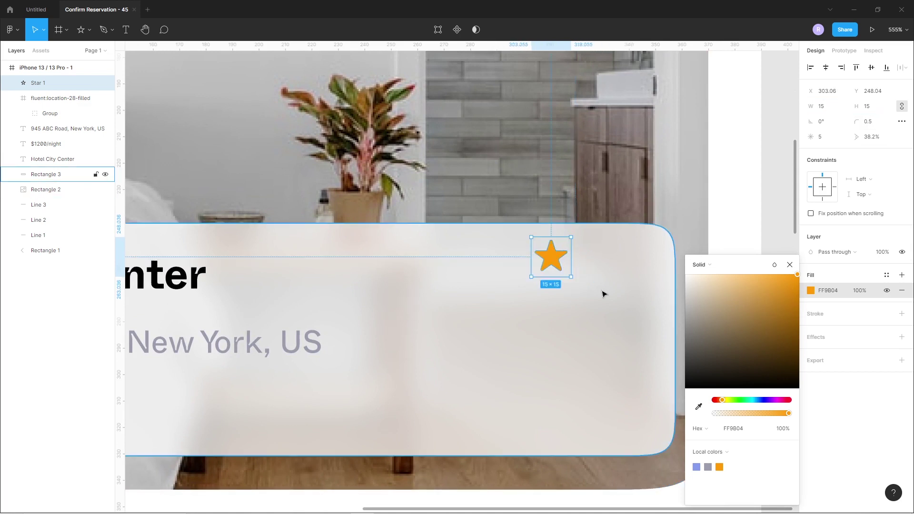
pyautogui.click(602, 294)
# Add the rating text "4.8" and place it just after the star at about X 327.3, Y 254.5
pyautogui.click(126, 32)
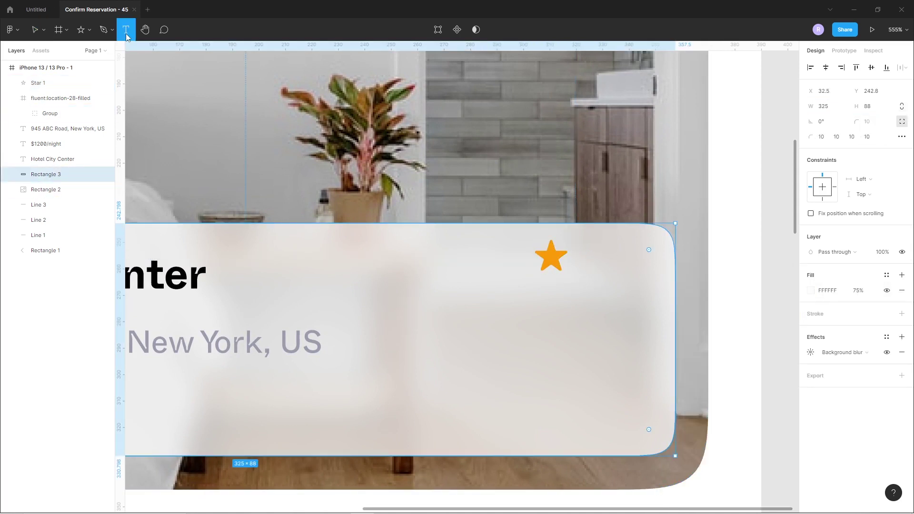
pyautogui.click(532, 299)
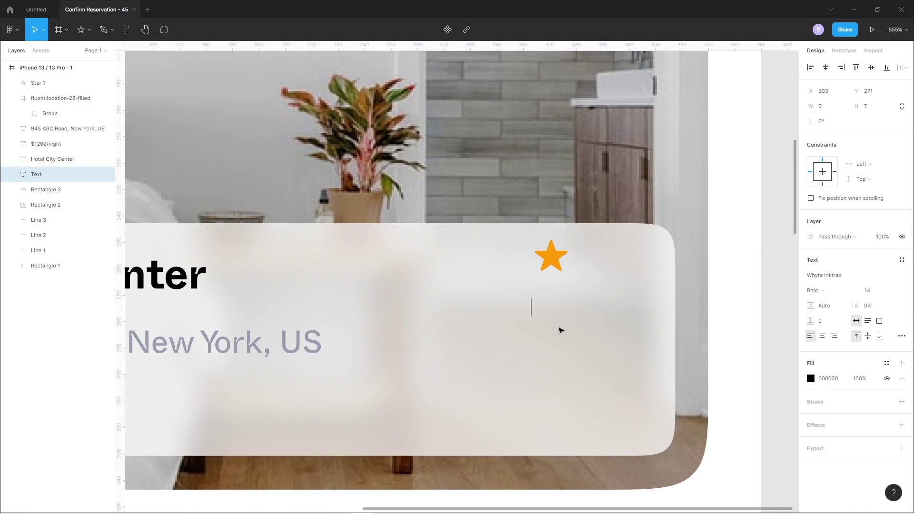
pyautogui.write('4.5')
pyautogui.press('BackSpace')
pyautogui.write('8')
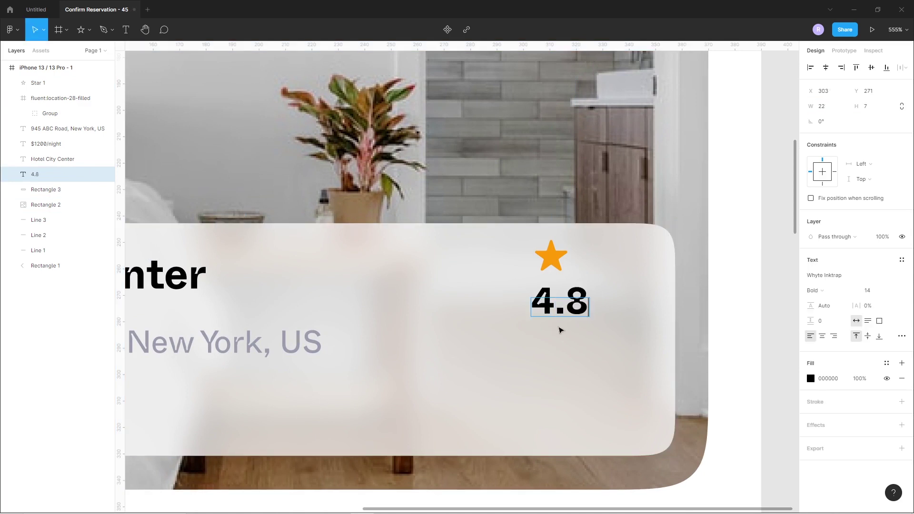
pyautogui.press('Escape')
pyautogui.moveTo(560, 301); pyautogui.dragTo(624, 256)
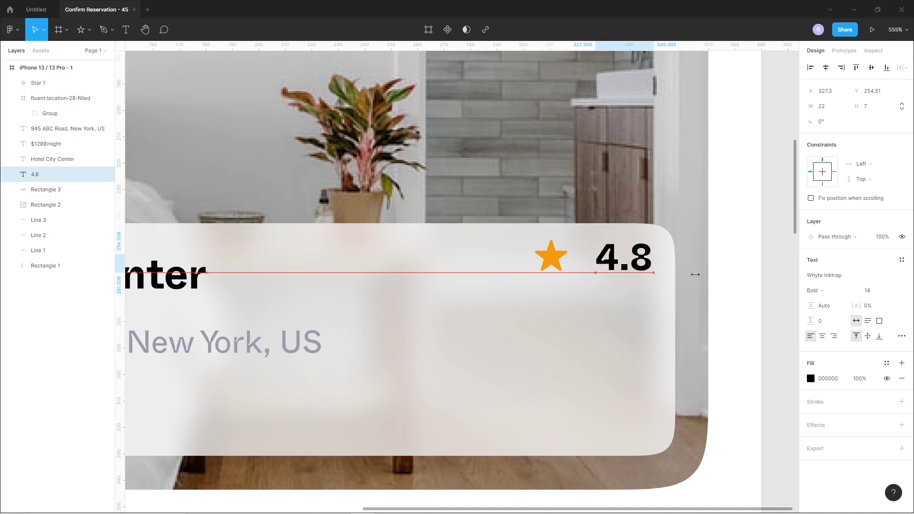
# Set the 4.8 rating to Regular weight at size 12 and shift it slightly right and down beside the star
pyautogui.click(845, 295)
pyautogui.click(838, 267)
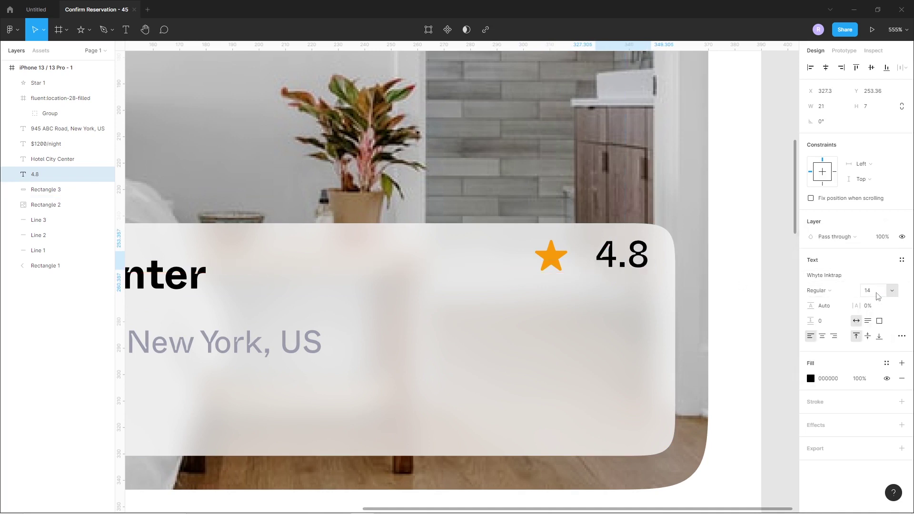
pyautogui.write('12')
pyautogui.moveTo(630, 265); pyautogui.dragTo(637, 270)
# Move the star closer to the rating at about X 311, Y 249, and set its star ratio to 50.2%
pyautogui.moveTo(557, 261); pyautogui.dragTo(587, 256)
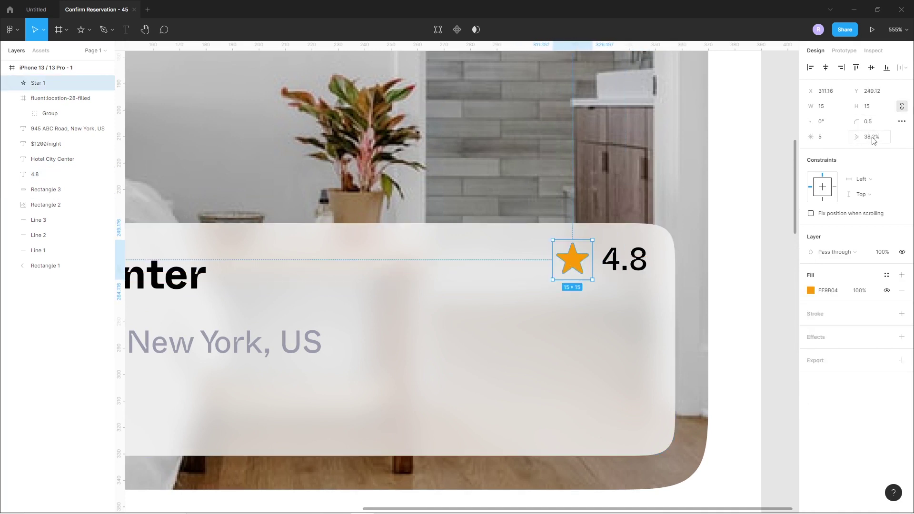
pyautogui.press('Up')
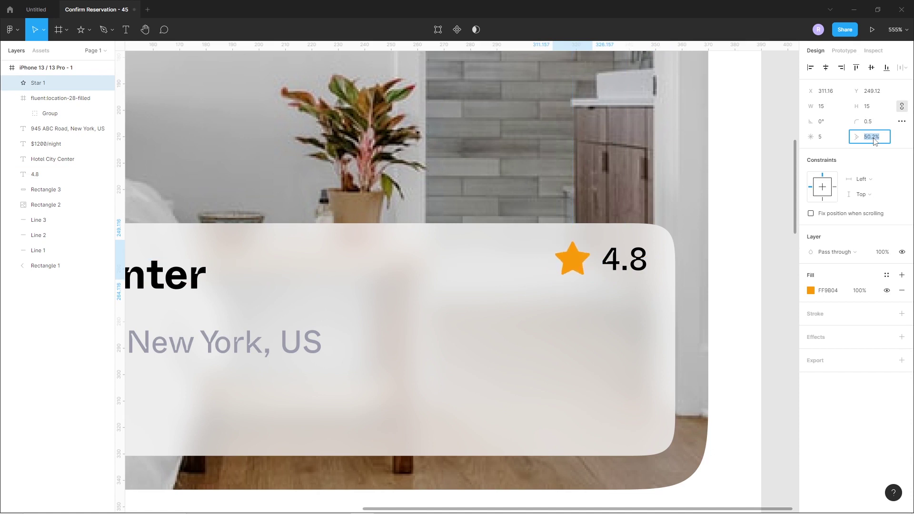
pyautogui.click(769, 290)
pyautogui.scroll(-5, 512, 406)
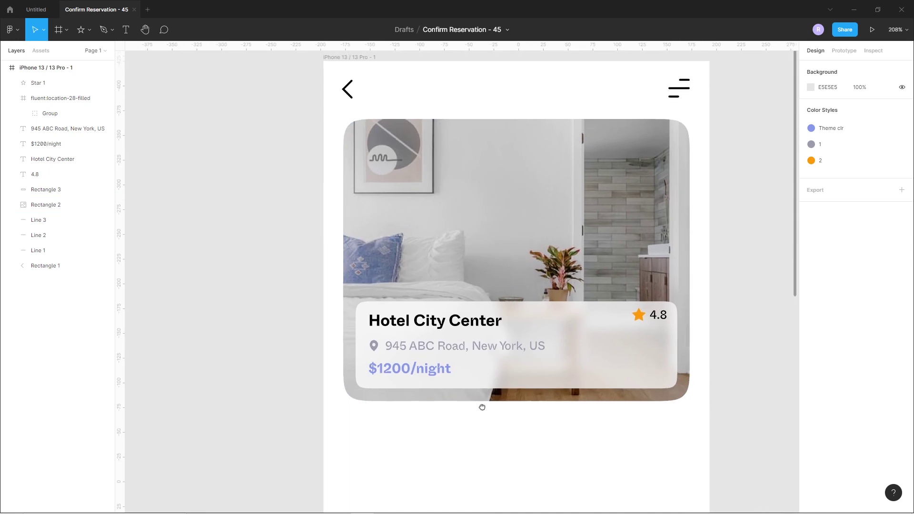
# Select the star and the 4.8 rating together and nudge them down three steps toward the hotel name's line
pyautogui.scroll(1, 482, 407)
pyautogui.click(634, 328)
pyautogui.keyDown('shift'); pyautogui.click(651, 329); pyautogui.keyUp('shift')
pyautogui.press('Down')
pyautogui.press('Down')
pyautogui.press('Down')
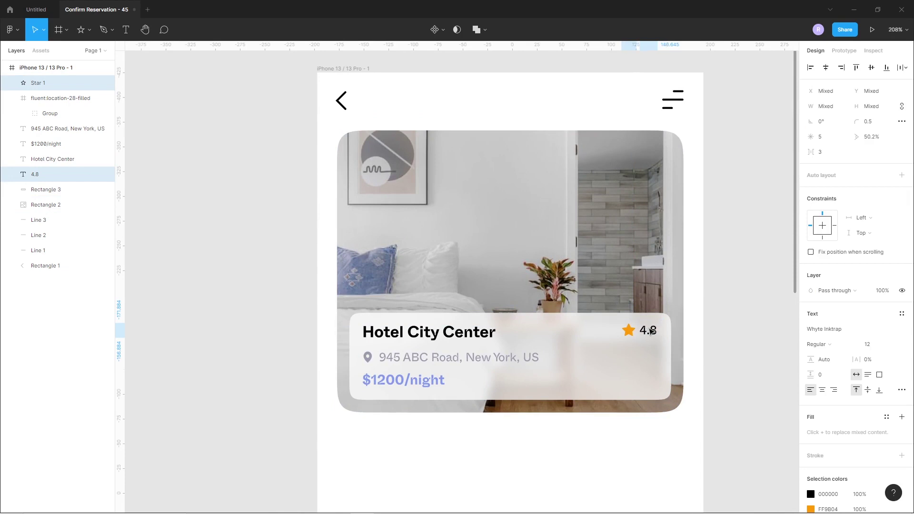
pyautogui.click(567, 455)
# Duplicate the hotel name below the photo, change it to "Available Facilities", and place it at about X 25, Y 375.7
pyautogui.scroll(-4, 566, 367)
pyautogui.moveTo(427, 250); pyautogui.dragTo(384, 356)
pyautogui.press('Return')
pyautogui.write('Available')
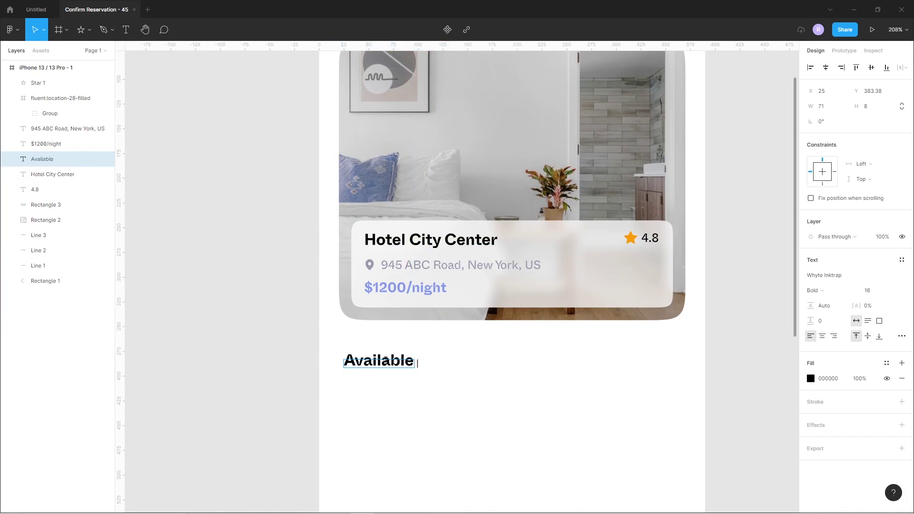
pyautogui.write(' Facilities')
pyautogui.press('Escape')
pyautogui.moveTo(379, 367); pyautogui.dragTo(380, 358)
# Set the Available Facilities heading to font size 14 and Medium weight
pyautogui.click(876, 291)
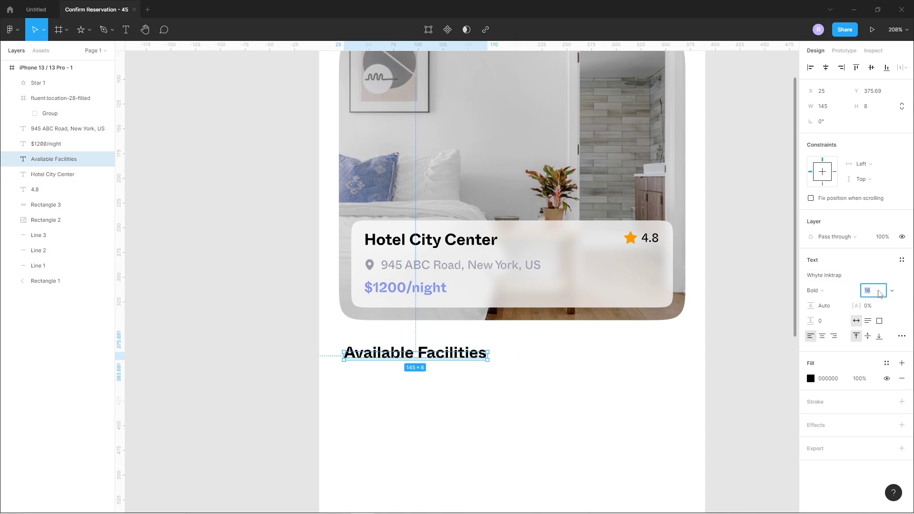
pyautogui.write('14')
pyautogui.press('Return')
pyautogui.click(848, 294)
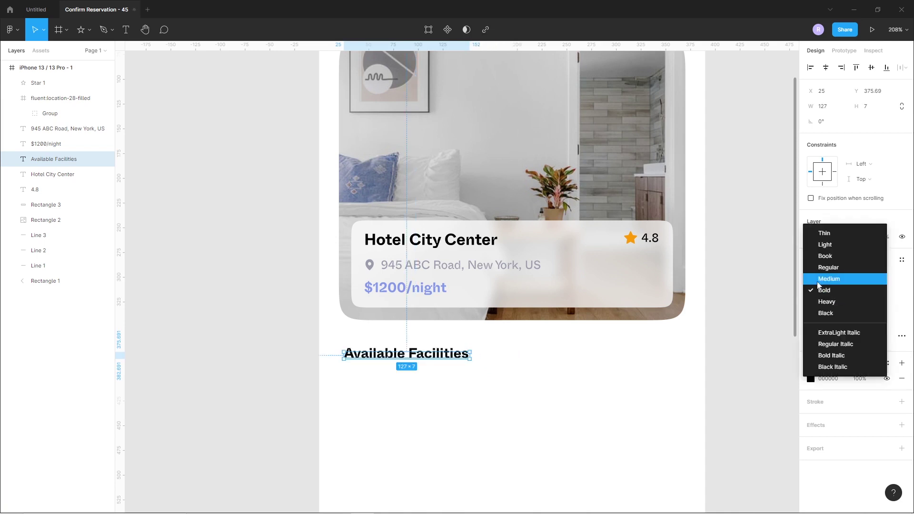
pyautogui.click(829, 277)
pyautogui.click(395, 369)
pyautogui.click(390, 357)
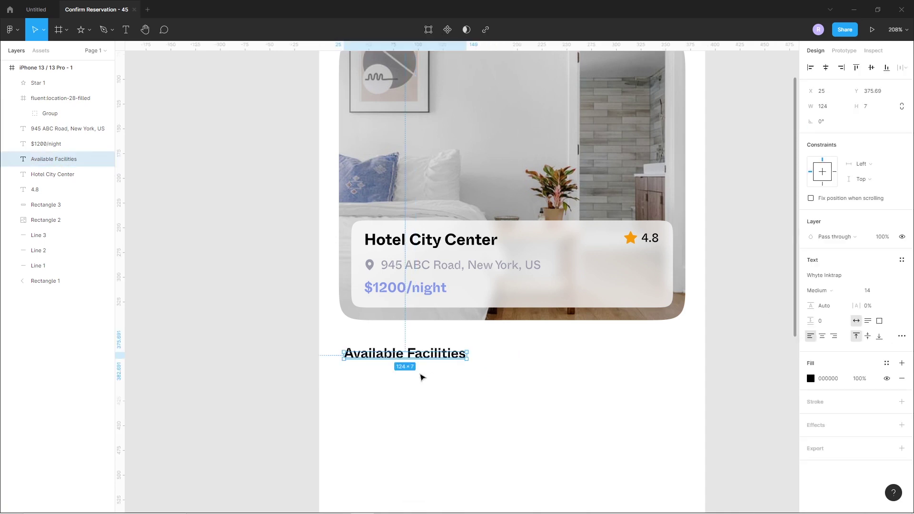
pyautogui.click(403, 399)
# Draw a square about 47 by 47 below the Available Facilities heading, near its left edge
pyautogui.scroll(-3, 465, 385)
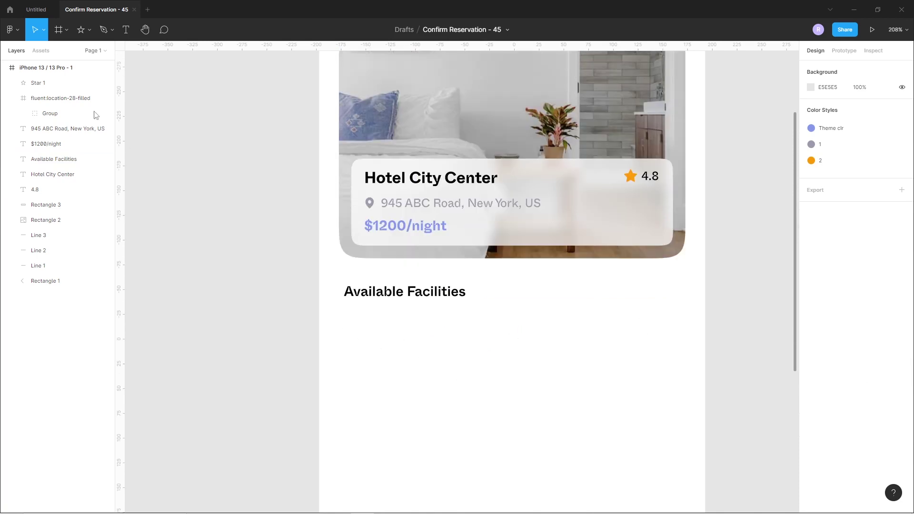
pyautogui.click(67, 29)
pyautogui.click(90, 29)
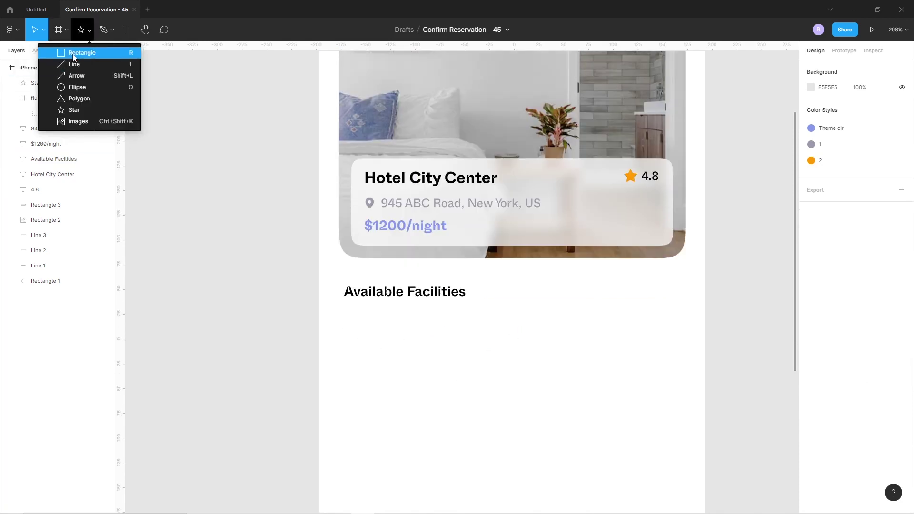
pyautogui.click(74, 54)
pyautogui.moveTo(347, 322); pyautogui.dragTo(391, 367)
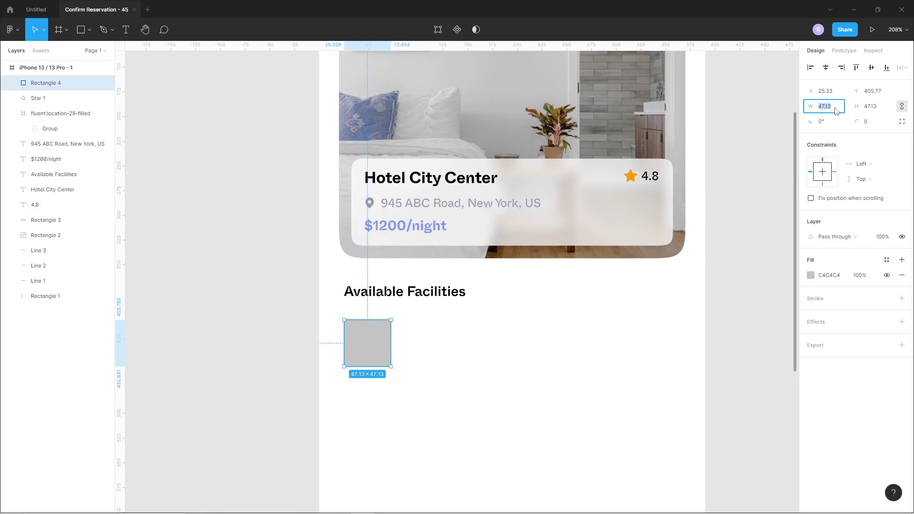
# Resize the square to 48.13 by 48.13 and give it a corner radius of 10 with 100% corner smoothing
pyautogui.press('Up')
pyautogui.click(877, 124)
pyautogui.press('Up')
pyautogui.press('Up')
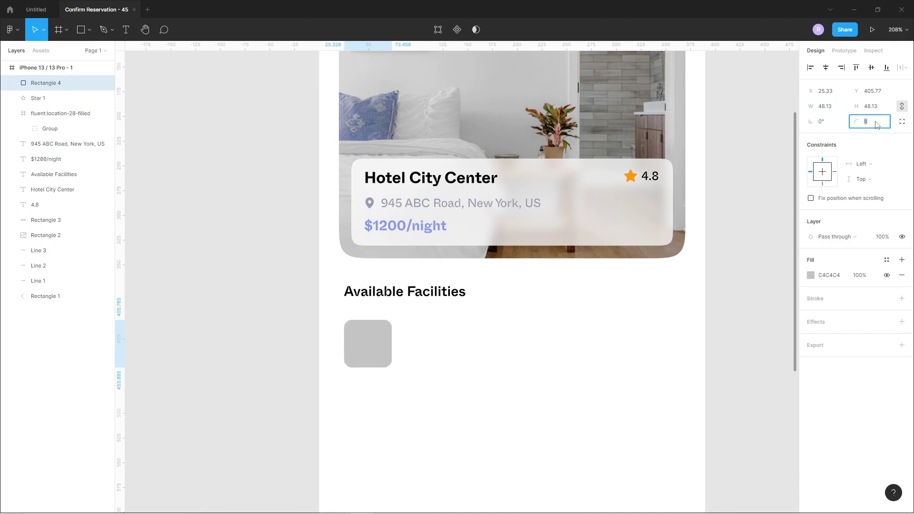
pyautogui.click(902, 121)
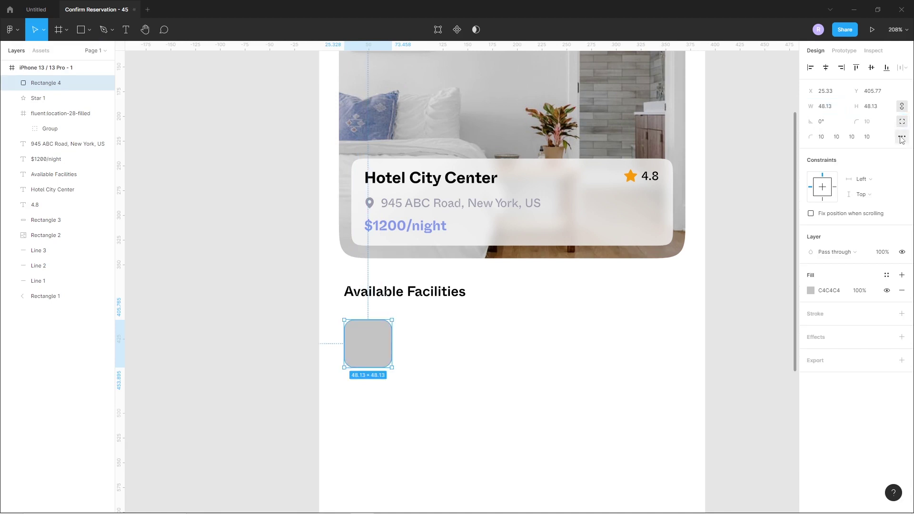
pyautogui.click(902, 137)
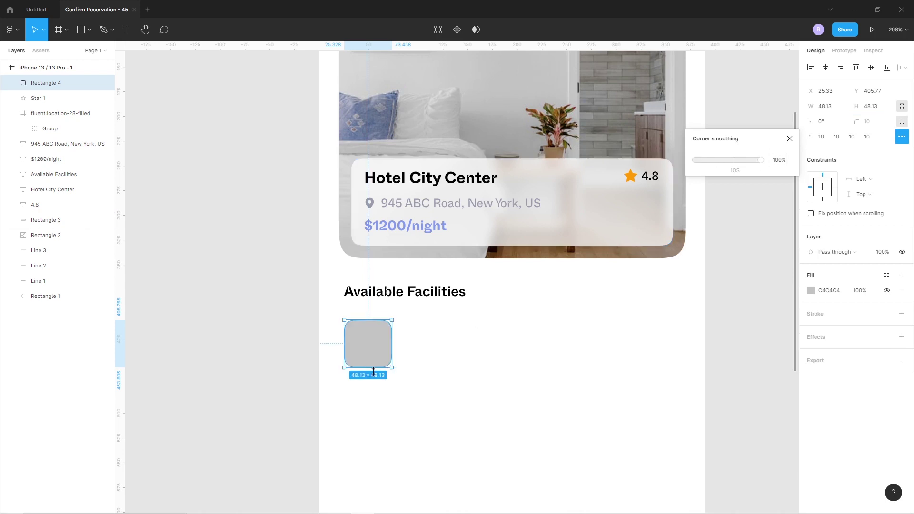
pyautogui.click(392, 401)
# Fill the rounded square below the Available Facilities heading with the pale lavender F6F6FB
pyautogui.click(374, 359)
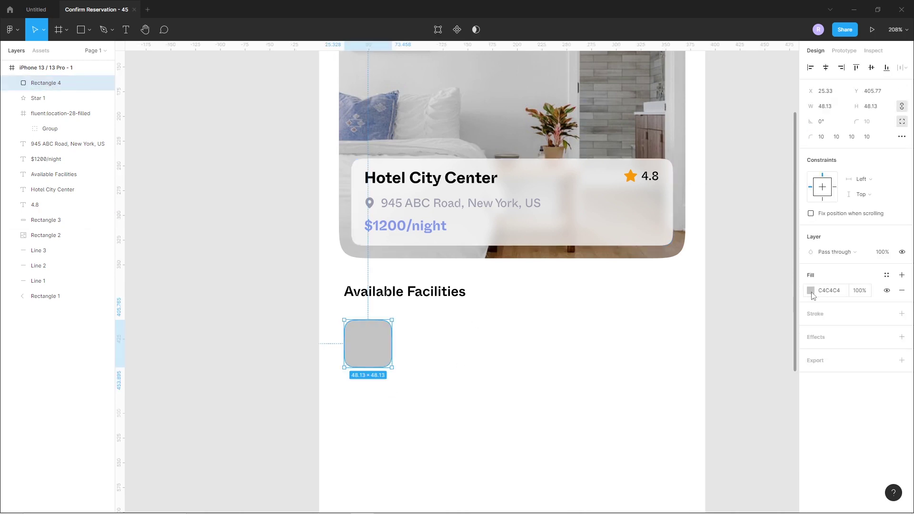
pyautogui.click(811, 292)
pyautogui.click(764, 400)
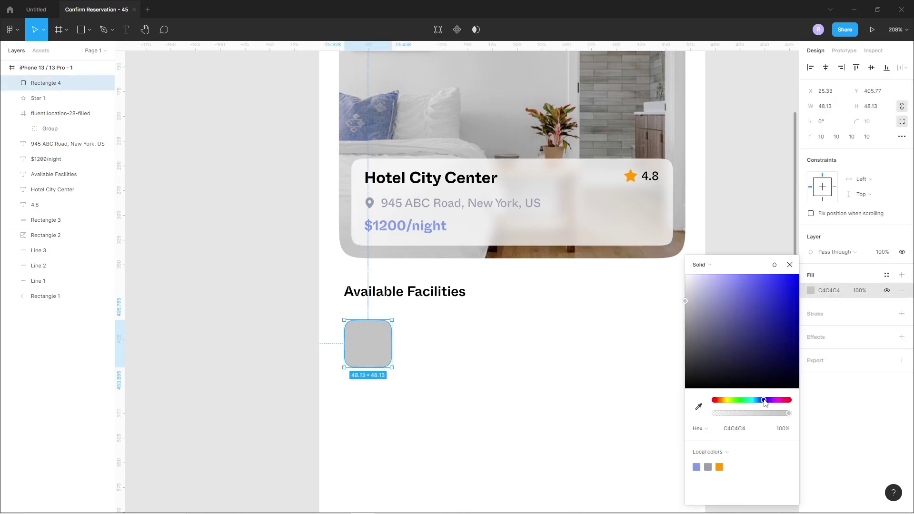
pyautogui.click(687, 276)
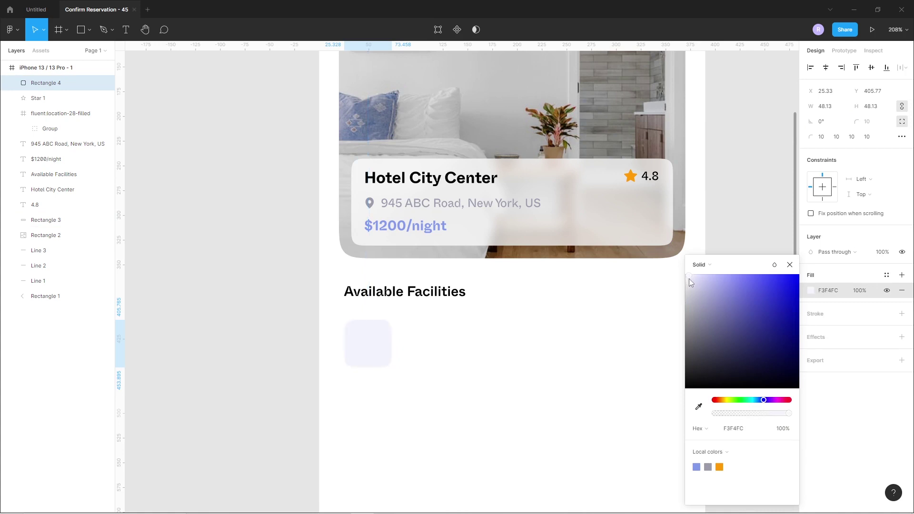
pyautogui.moveTo(689, 280); pyautogui.dragTo(687, 281)
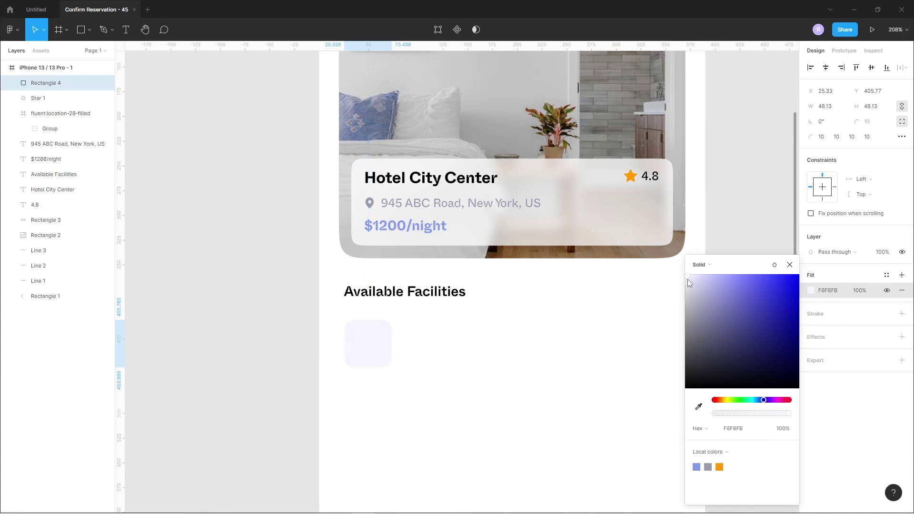
# Add a 1 px inside stroke in E7E7F3 to the rounded square
pyautogui.click(902, 314)
pyautogui.click(811, 330)
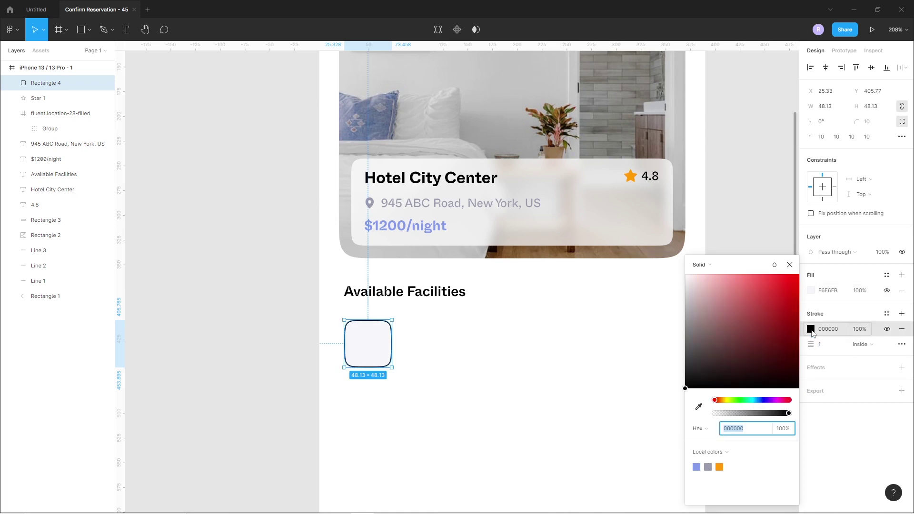
pyautogui.click(766, 400)
pyautogui.moveTo(690, 280); pyautogui.dragTo(691, 282)
pyautogui.click(534, 383)
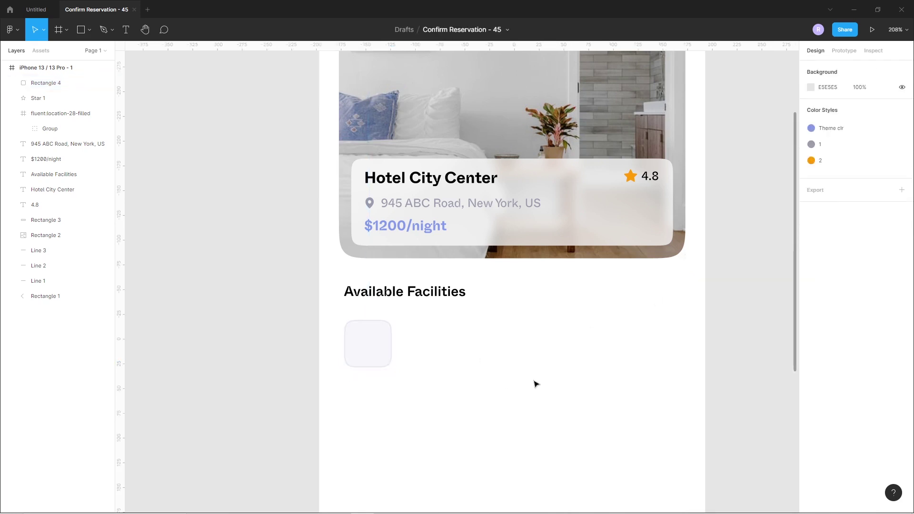
# Duplicate the rounded square horizontally with the first copy at X 95.35, repeating the same spacing to keep a row of five
pyautogui.hscroll(2, 535, 384)
pyautogui.click(330, 339)
pyautogui.moveTo(331, 339); pyautogui.dragTo(398, 348)
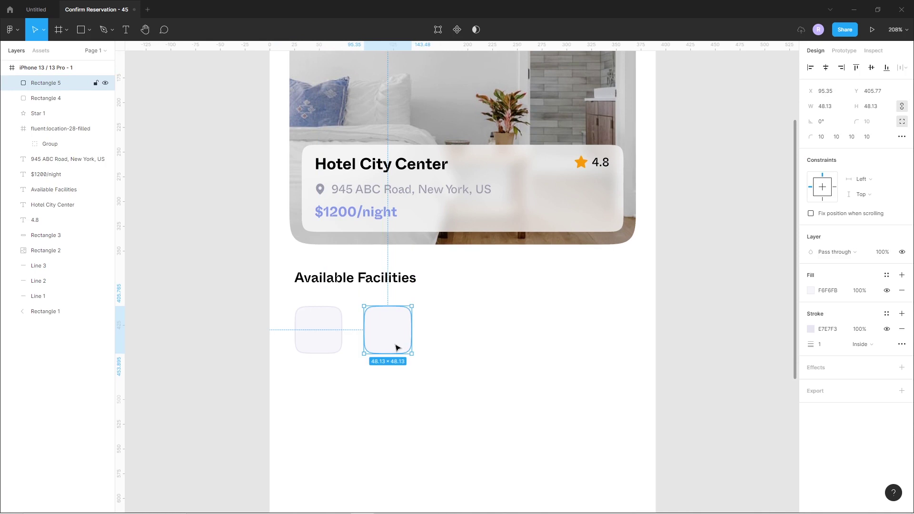
pyautogui.hotkey('ctrl', 'd')
pyautogui.hotkey('ctrl', 'd')
pyautogui.hotkey('ctrl', 'd')
pyautogui.hotkey('ctrl', 'd')
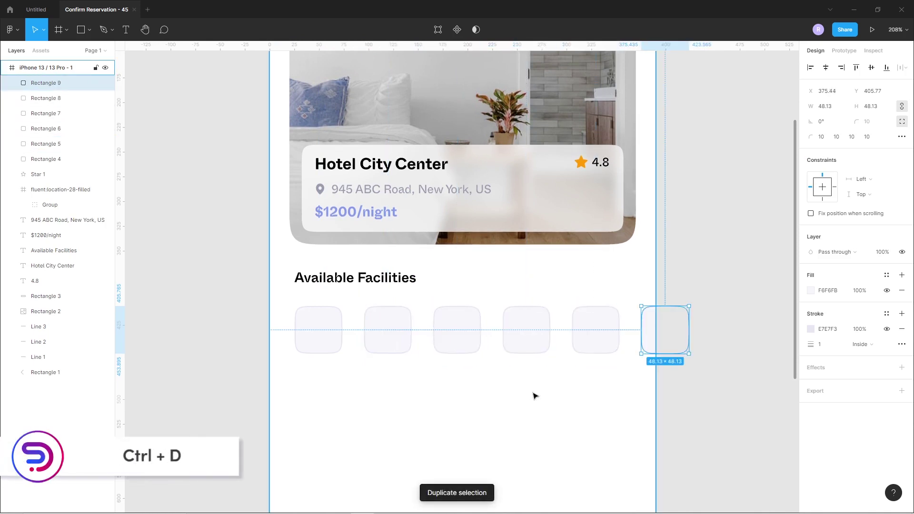
pyautogui.press('Delete')
# Move the last square of the row to X 316.87, near the frame's right margin
pyautogui.moveTo(607, 342); pyautogui.dragTo(644, 342)
pyautogui.hotkey('shift', 'Left')
pyautogui.hotkey('shift', 'Left')
pyautogui.hotkey('shift', 'Left')
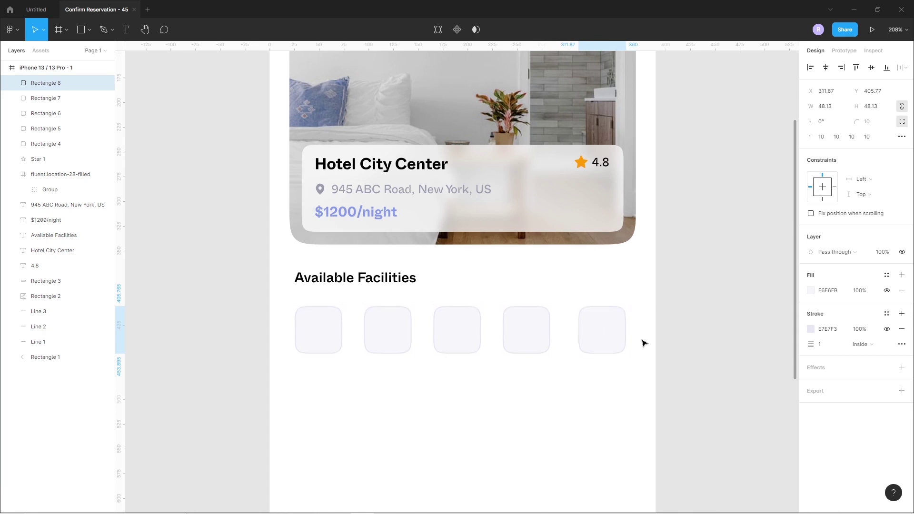
pyautogui.hotkey('shift', 'Right')
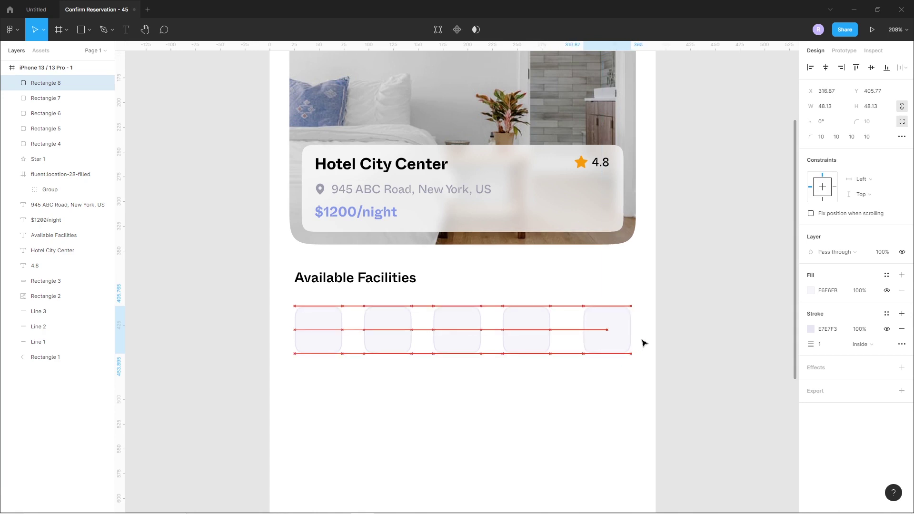
# Distribute the five facility squares with equal horizontal spacing
pyautogui.moveTo(596, 406); pyautogui.dragTo(308, 321)
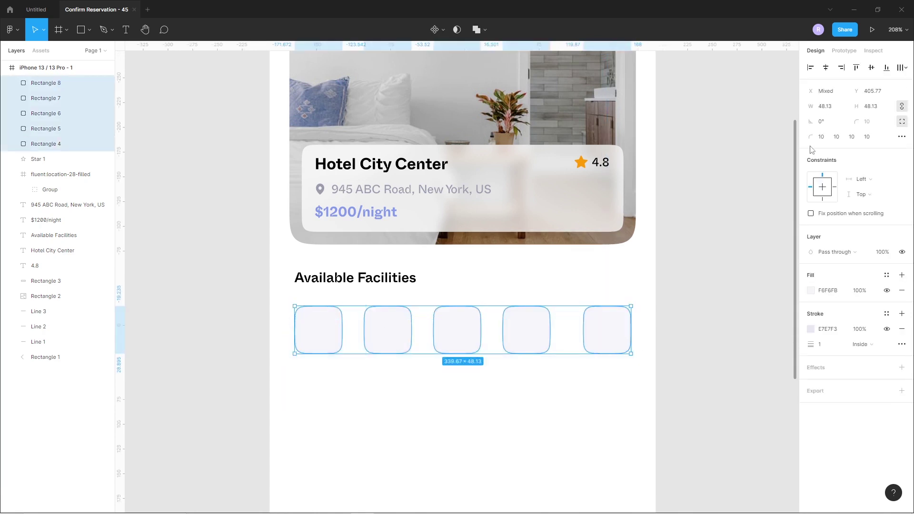
pyautogui.click(906, 70)
pyautogui.click(857, 97)
pyautogui.click(502, 404)
# Insert the "wifi" icon from the Feather Icons plugin and place it in the second facility square
pyautogui.scroll(-3, 503, 400)
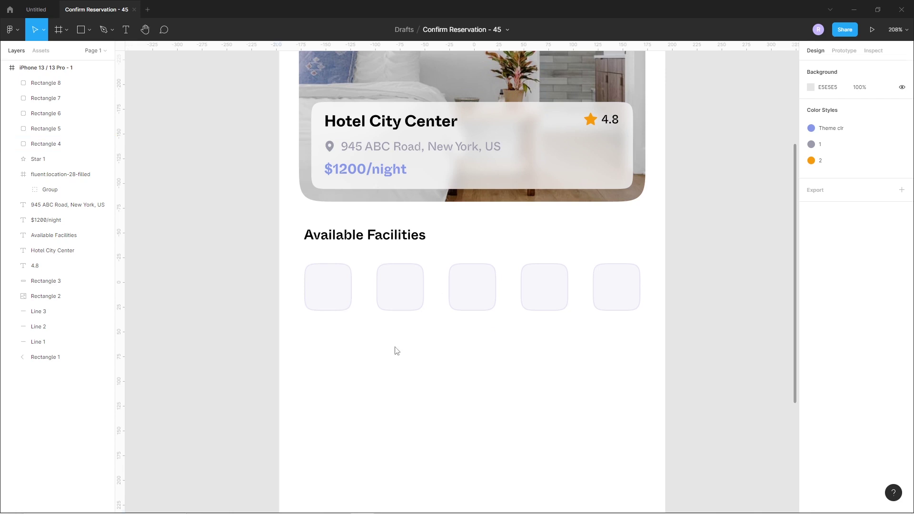
pyautogui.rightClick(382, 352)
pyautogui.moveTo(455, 438)
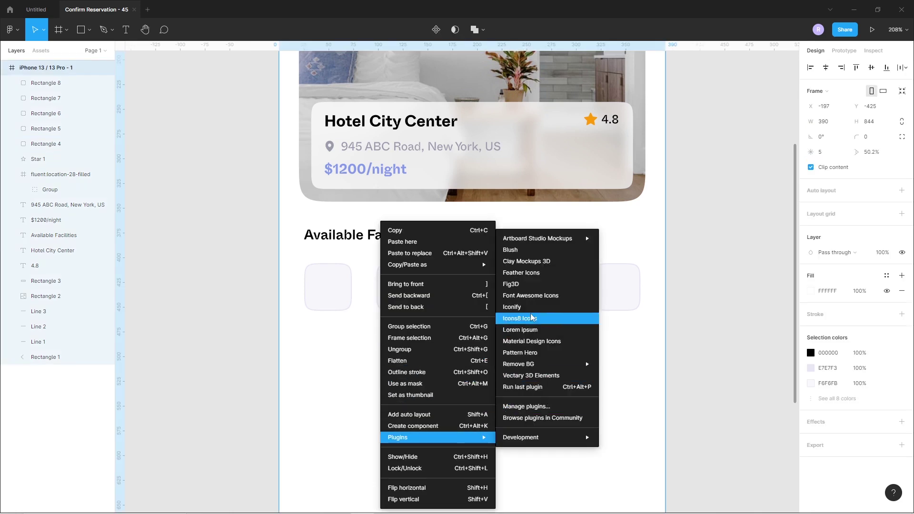
pyautogui.click(661, 253)
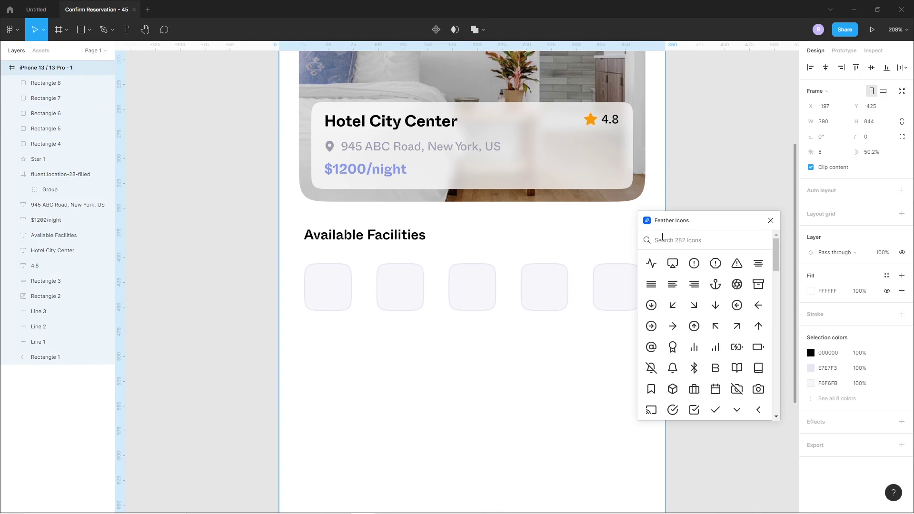
pyautogui.write('wifi')
pyautogui.click(655, 264)
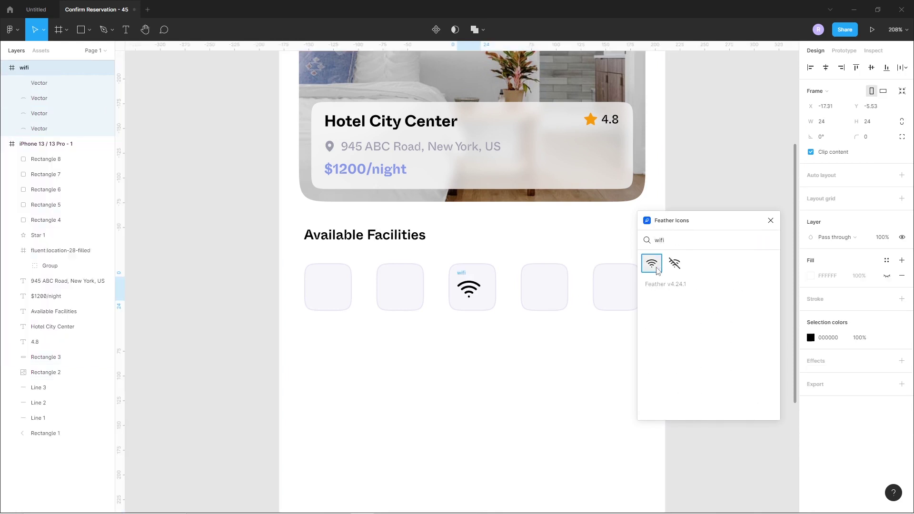
pyautogui.moveTo(467, 289); pyautogui.dragTo(408, 290)
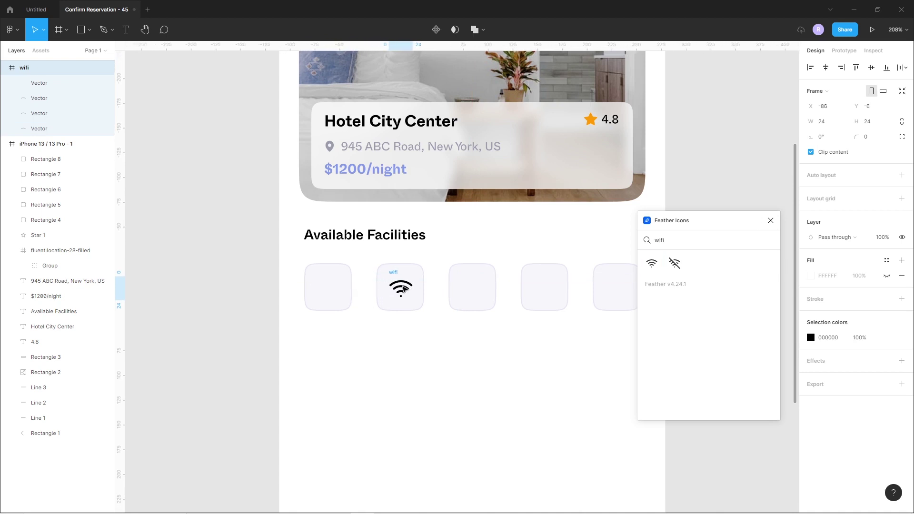
# Find the monitor icon in Feather Icons with "moni" and place it in the first facility square
pyautogui.press('BackSpace')
pyautogui.press('BackSpace')
pyautogui.press('BackSpace')
pyautogui.press('BackSpace')
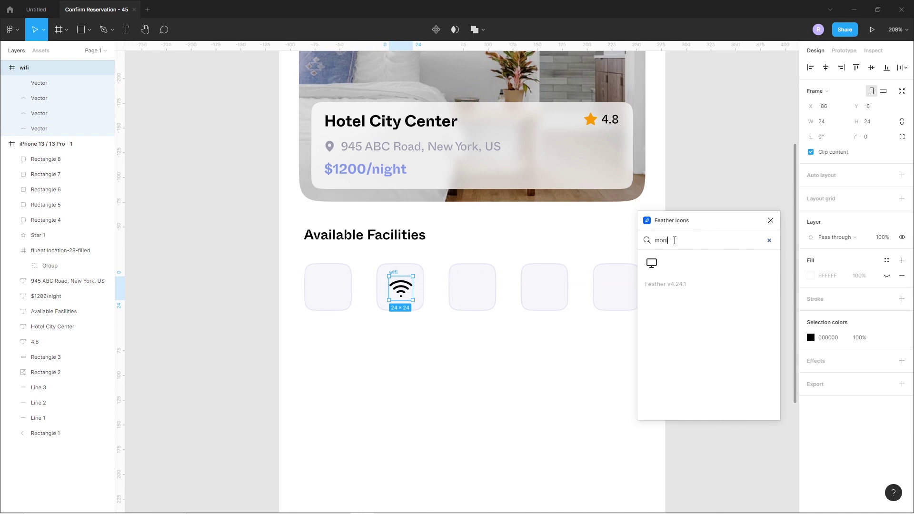
pyautogui.click(652, 263)
pyautogui.moveTo(457, 299); pyautogui.dragTo(332, 297)
# Find the coffee icon in Feather Icons with "cu", place it in the fifth facility square, and close the plugin
pyautogui.press('BackSpace')
pyautogui.press('BackSpace')
pyautogui.press('BackSpace')
pyautogui.press('BackSpace')
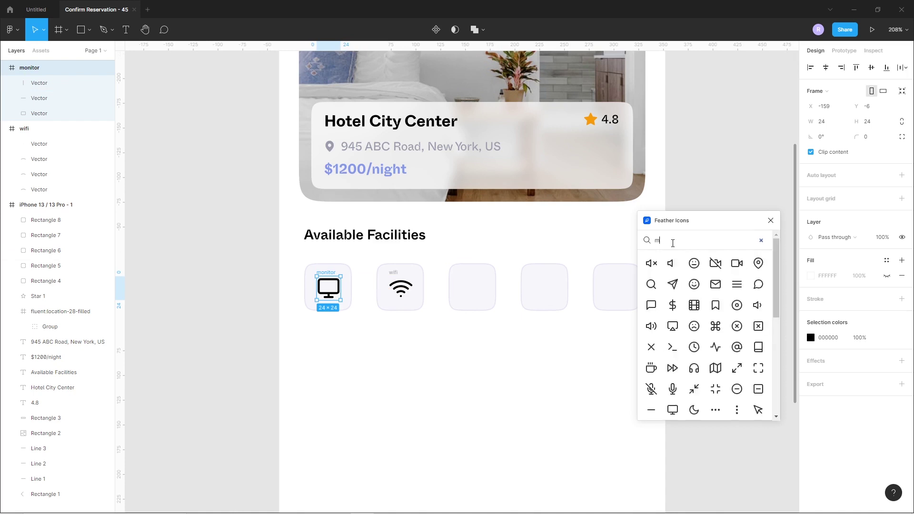
pyautogui.write('cu')
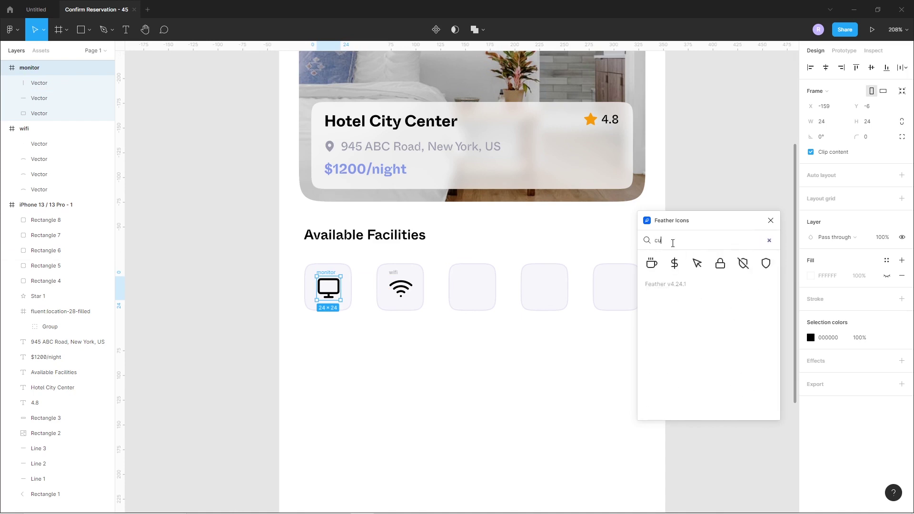
pyautogui.click(652, 264)
pyautogui.moveTo(690, 222); pyautogui.dragTo(753, 221)
pyautogui.moveTo(477, 288); pyautogui.dragTo(627, 287)
pyautogui.click(833, 220)
pyautogui.click(694, 235)
# Search the Iconify plugin for "swimming", import the iconoir:swimming icon, and centre it in the third facility square
pyautogui.rightClick(697, 227)
pyautogui.moveTo(719, 290)
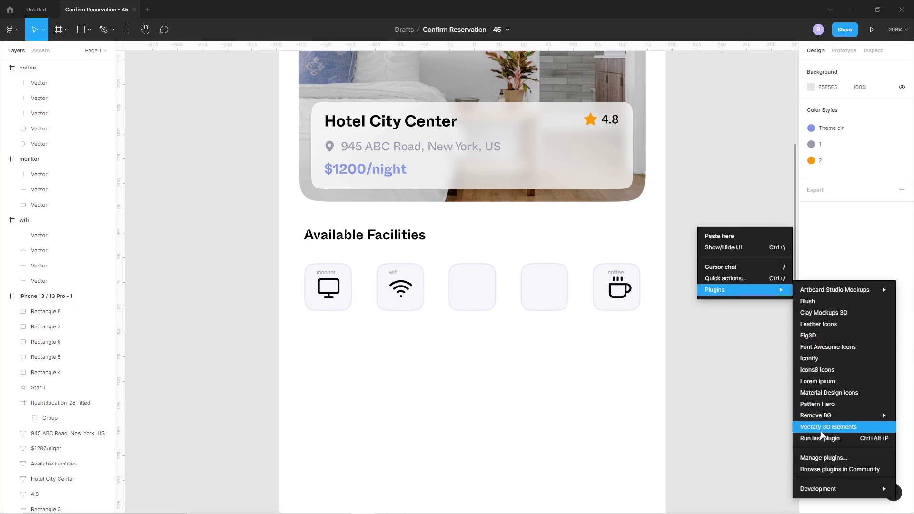
pyautogui.click(820, 359)
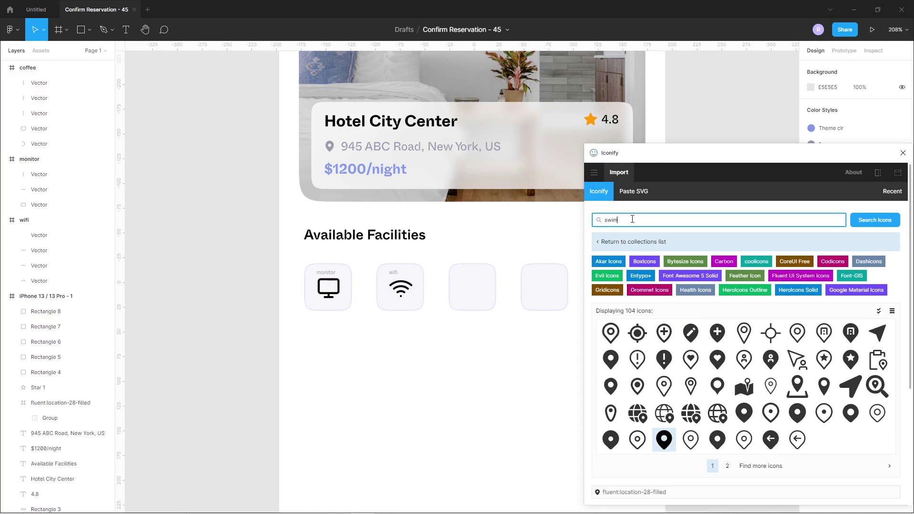
pyautogui.write('swimming')
pyautogui.press('Return')
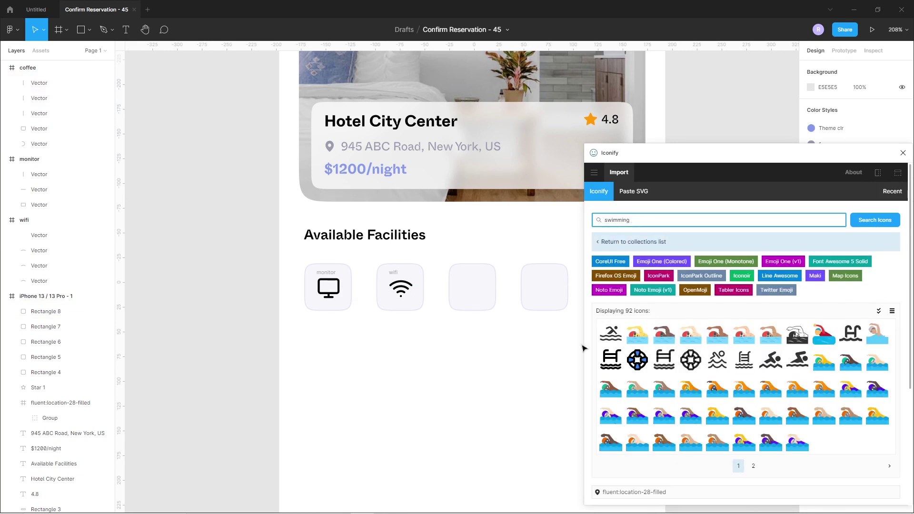
pyautogui.click(717, 361)
pyautogui.scroll(-1, 665, 340)
pyautogui.scroll(-3, 664, 339)
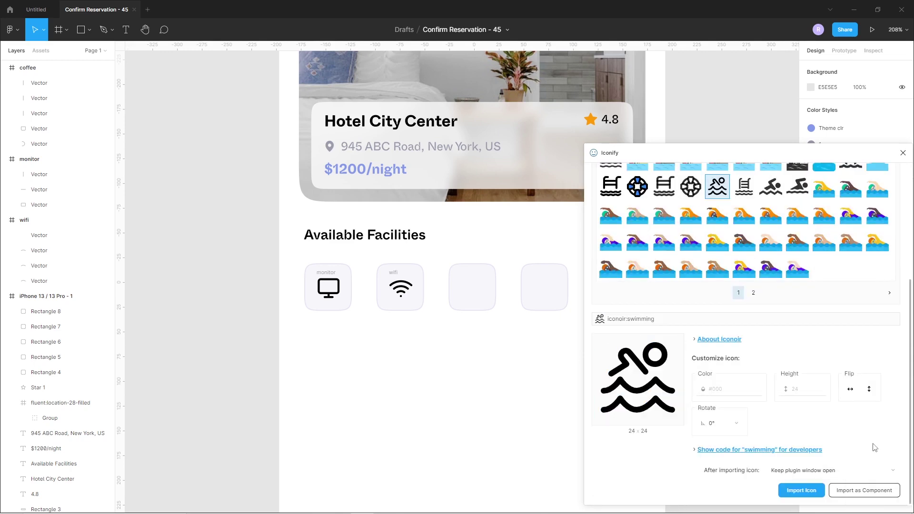
pyautogui.click(802, 491)
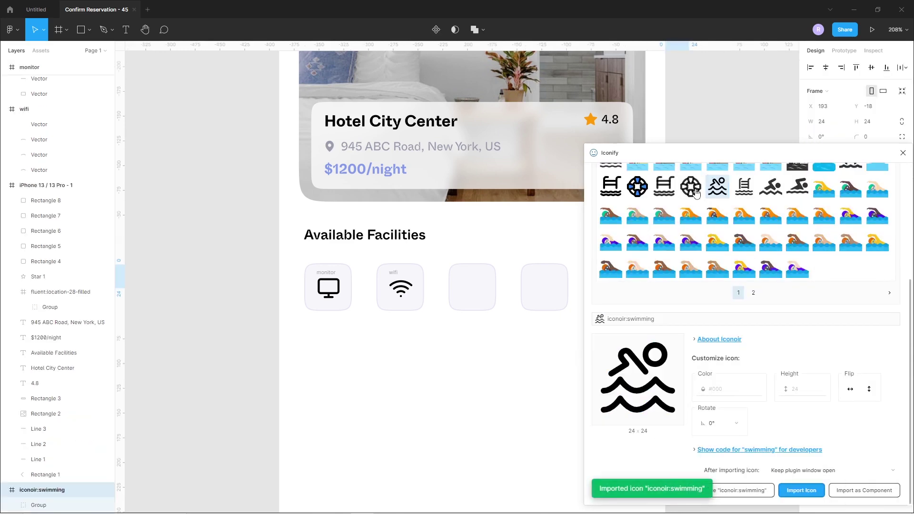
pyautogui.moveTo(682, 156); pyautogui.dragTo(153, 155)
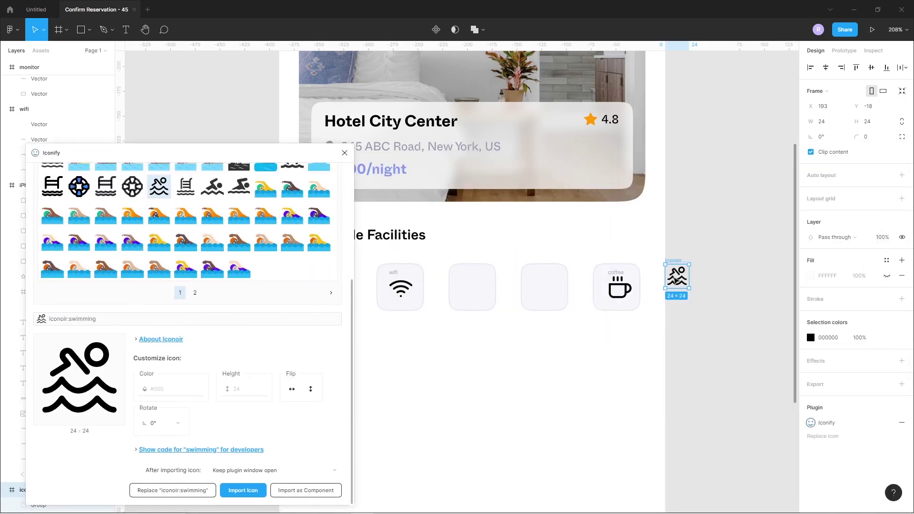
pyautogui.moveTo(681, 263); pyautogui.dragTo(475, 275)
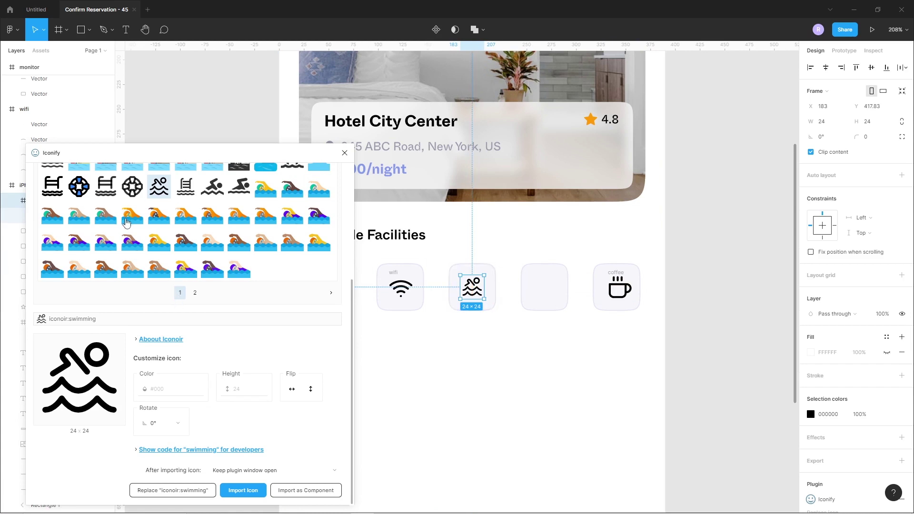
# Search Iconify for "air condition", import the iconoir:air-conditioner icon into the fourth facility square, and close the plugin
pyautogui.scroll(4, 122, 219)
pyautogui.click(45, 218)
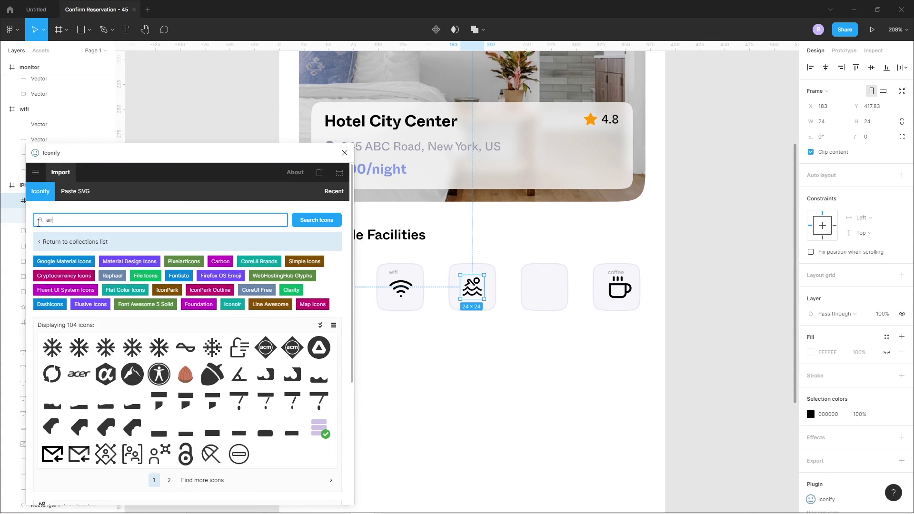
pyautogui.press('Return')
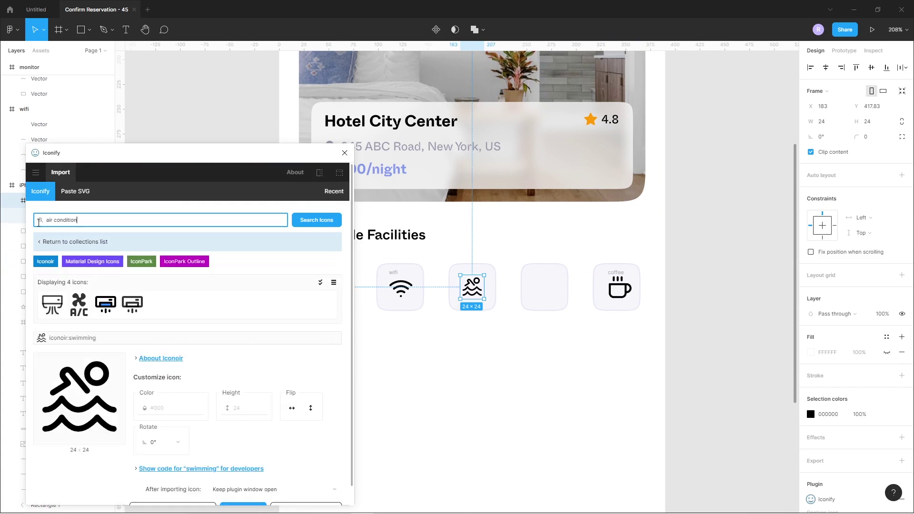
pyautogui.click(53, 303)
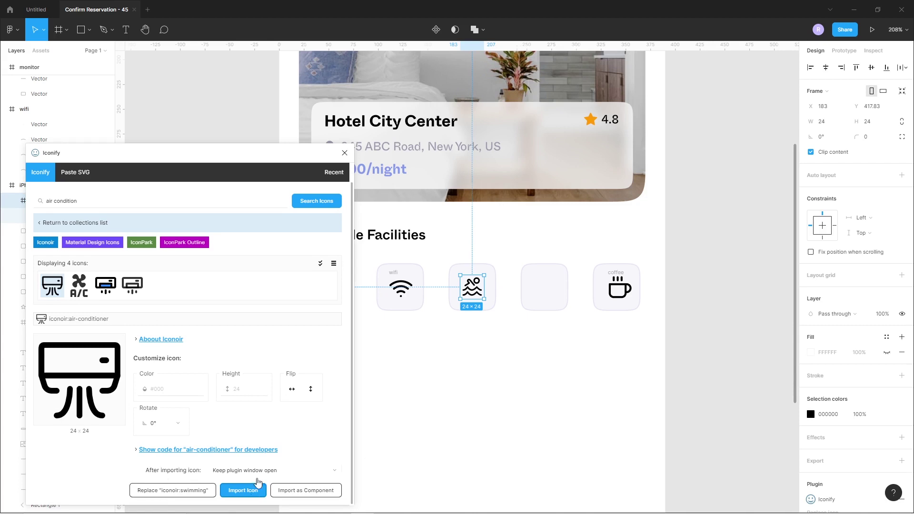
pyautogui.click(243, 490)
pyautogui.moveTo(686, 269); pyautogui.dragTo(546, 277)
pyautogui.click(344, 153)
# Recolor all five facility icons together with the theme blue 849BED
pyautogui.keyDown('shift'); pyautogui.click(472, 287); pyautogui.keyUp('shift')
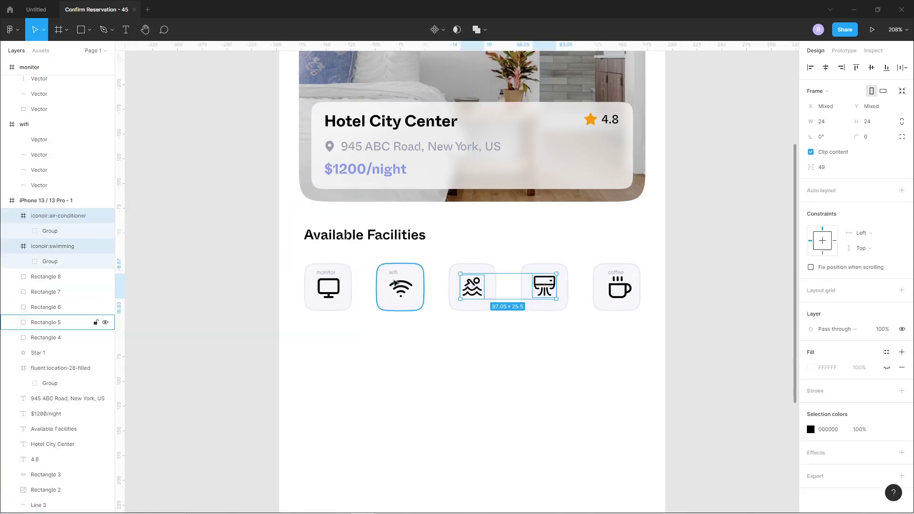
pyautogui.keyDown('shift'); pyautogui.click(394, 283); pyautogui.keyUp('shift')
pyautogui.keyDown('shift'); pyautogui.click(331, 275); pyautogui.keyUp('shift')
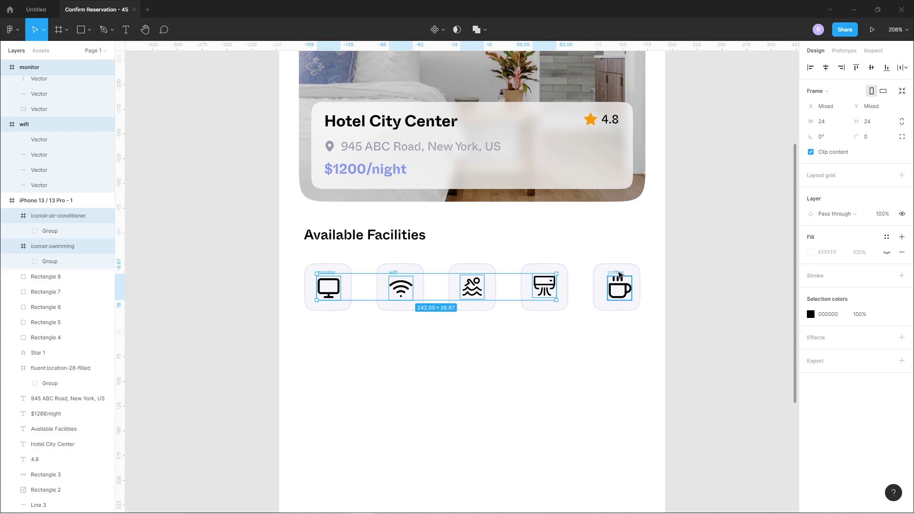
pyautogui.keyDown('shift'); pyautogui.click(619, 288); pyautogui.keyUp('shift')
pyautogui.click(811, 314)
pyautogui.click(697, 467)
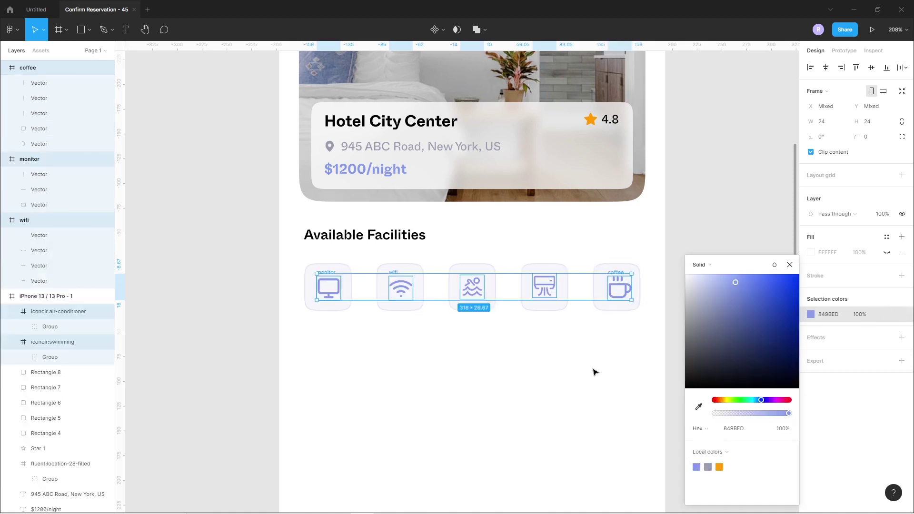
pyautogui.click(593, 371)
# Set the stroke width of the group inside the swimming icon to 2
pyautogui.scroll(3, 458, 319)
pyautogui.scroll(5, 456, 317)
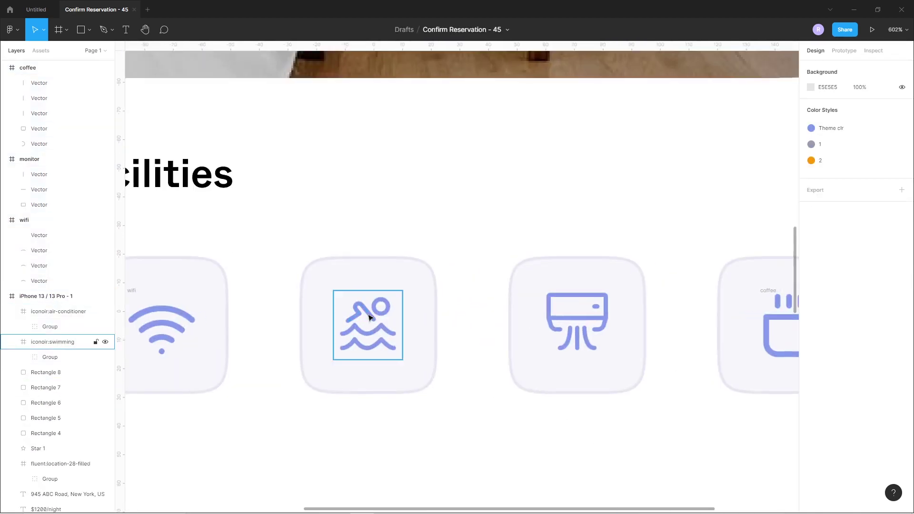
pyautogui.click(367, 323)
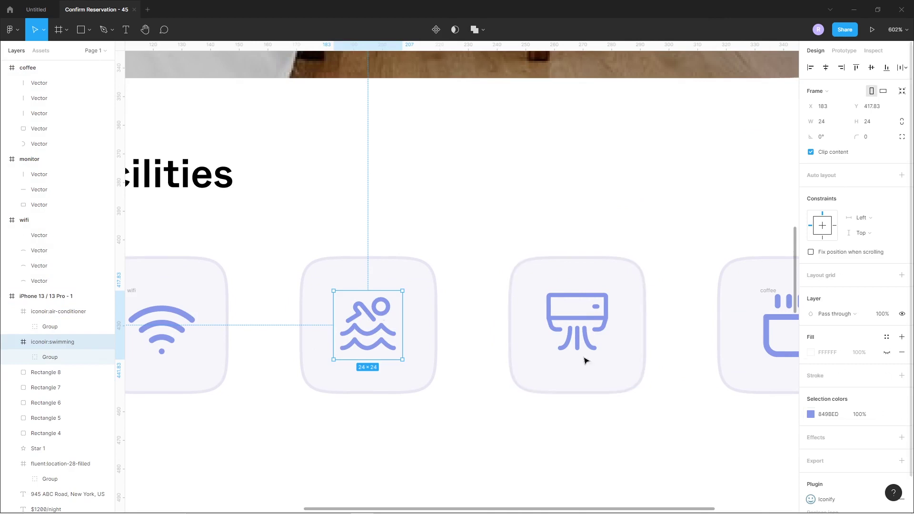
pyautogui.doubleClick(391, 309)
pyautogui.write('2')
pyautogui.press('Return')
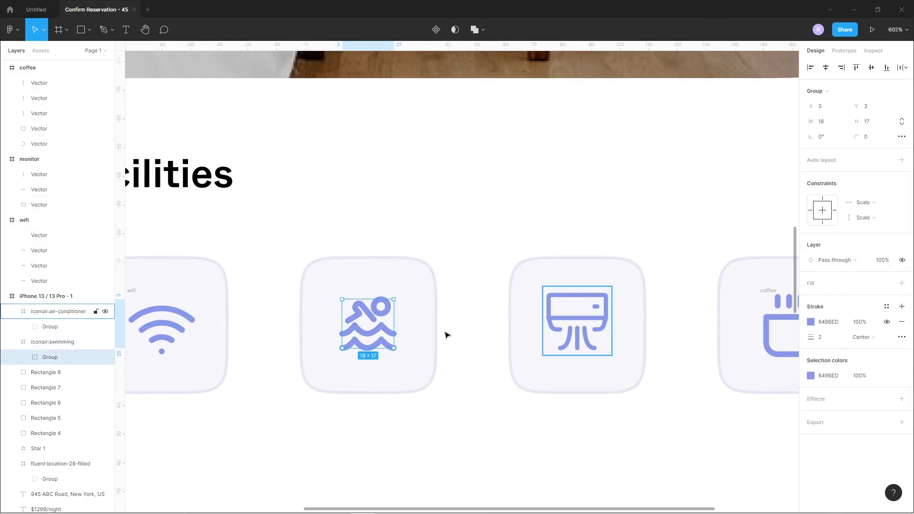
# Enlarge the swimming icon's group to about 20.4 × 19.3 and set the stroke width of the air-conditioner icon's group to 2
pyautogui.moveTo(394, 348); pyautogui.dragTo(397, 351)
pyautogui.doubleClick(575, 321)
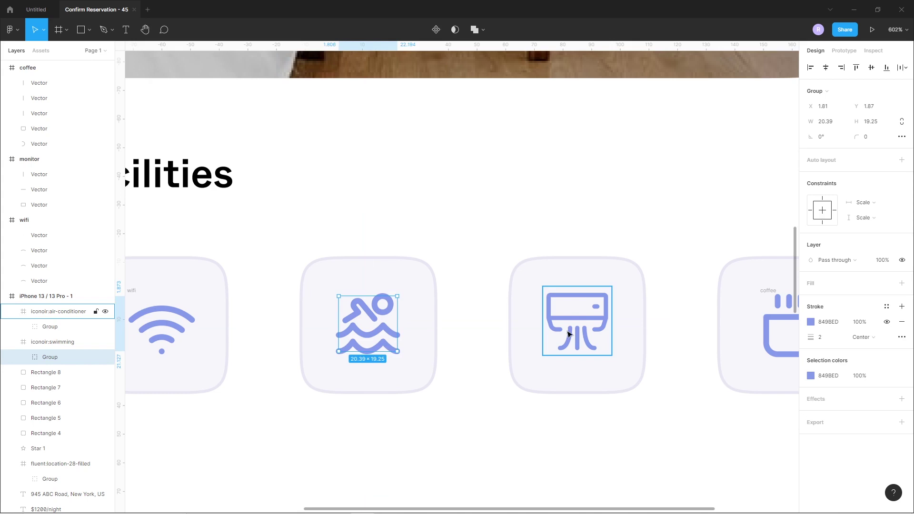
pyautogui.click(831, 341)
pyautogui.write('2')
pyautogui.press('Return')
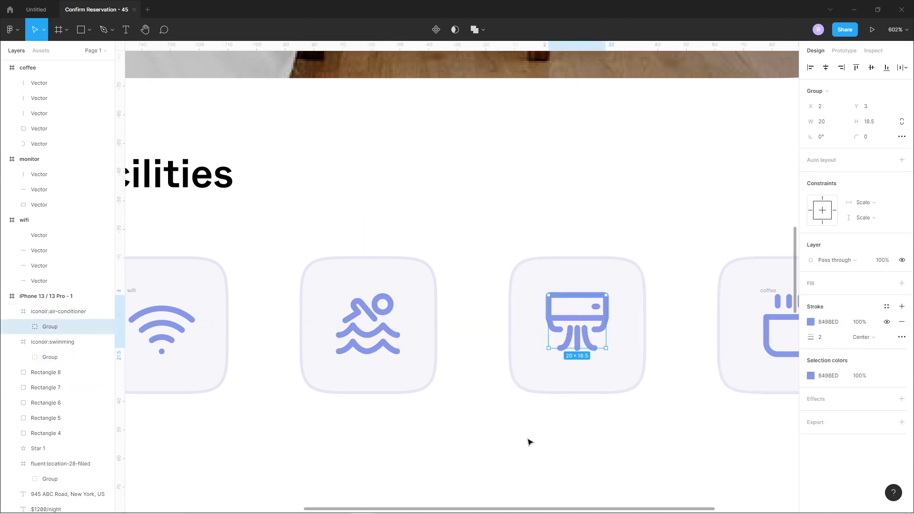
# Enlarge the group inside the air-conditioner icon slightly by its lower corner
pyautogui.click(598, 321)
pyautogui.doubleClick(605, 333)
pyautogui.moveTo(607, 349); pyautogui.dragTo(609, 350)
pyautogui.click(574, 404)
# Duplicate the Available Facilities heading, change the copy's text to "View all", and place it at the far end of the same line
pyautogui.scroll(-5, 543, 394)
pyautogui.scroll(3, 521, 400)
pyautogui.scroll(2, 543, 352)
pyautogui.moveTo(399, 275); pyautogui.dragTo(561, 275)
pyautogui.doubleClick(561, 275)
pyautogui.write('View')
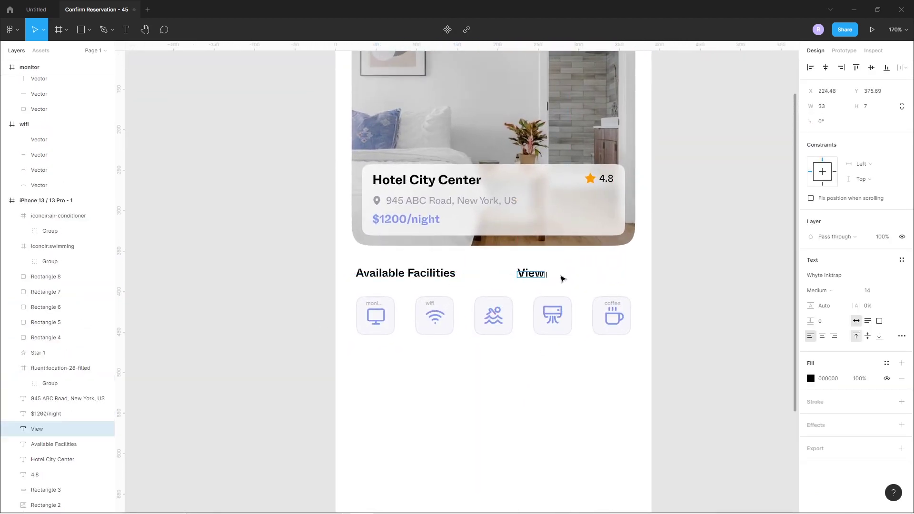
pyautogui.hotkey('ctrl', 'a')
pyautogui.write('View all')
pyautogui.press('Escape')
pyautogui.moveTo(547, 281); pyautogui.dragTo(620, 286)
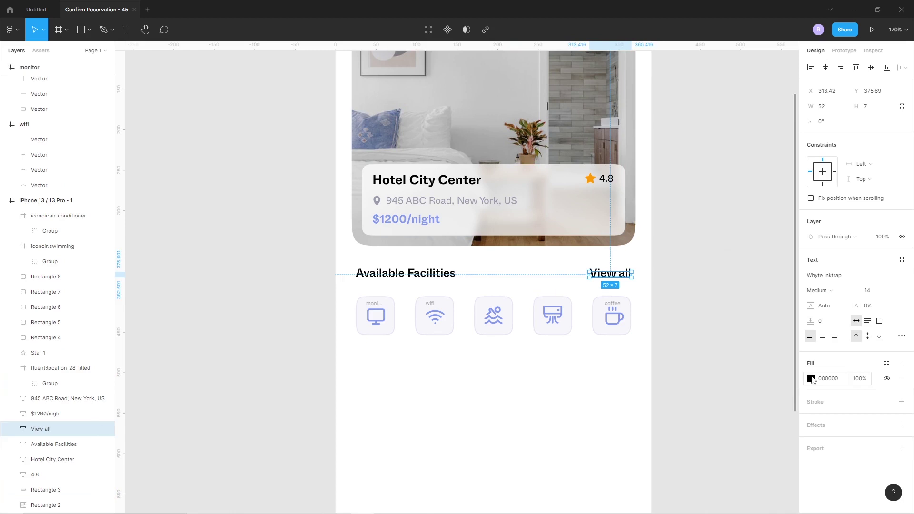
# Recolor the "View all" text with the theme blue 849BED and set it to Regular weight, size 12
pyautogui.click(811, 379)
pyautogui.click(696, 468)
pyautogui.click(891, 291)
pyautogui.click(880, 280)
pyautogui.click(869, 290)
pyautogui.press('Down')
pyautogui.click(819, 291)
pyautogui.click(826, 278)
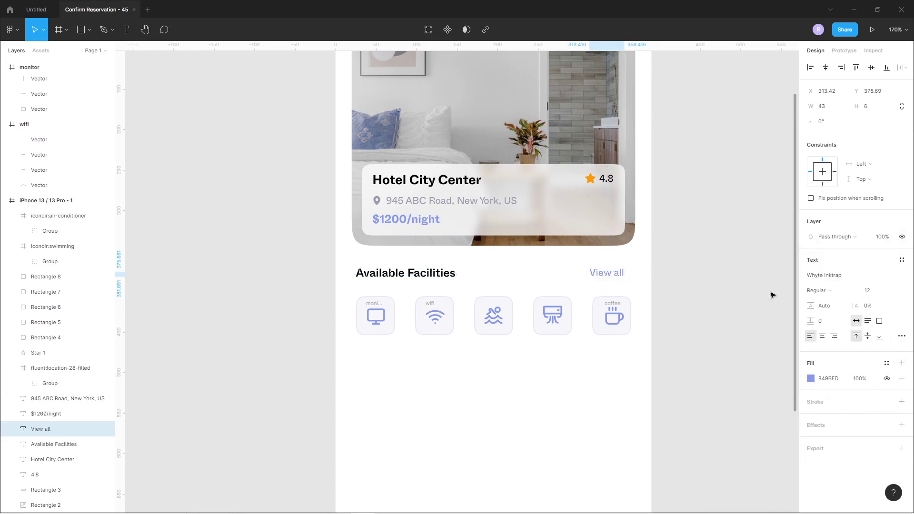
# Align the "View all" text with the outer edge of the last facility square and underline it
pyautogui.moveTo(620, 279); pyautogui.dragTo(627, 279)
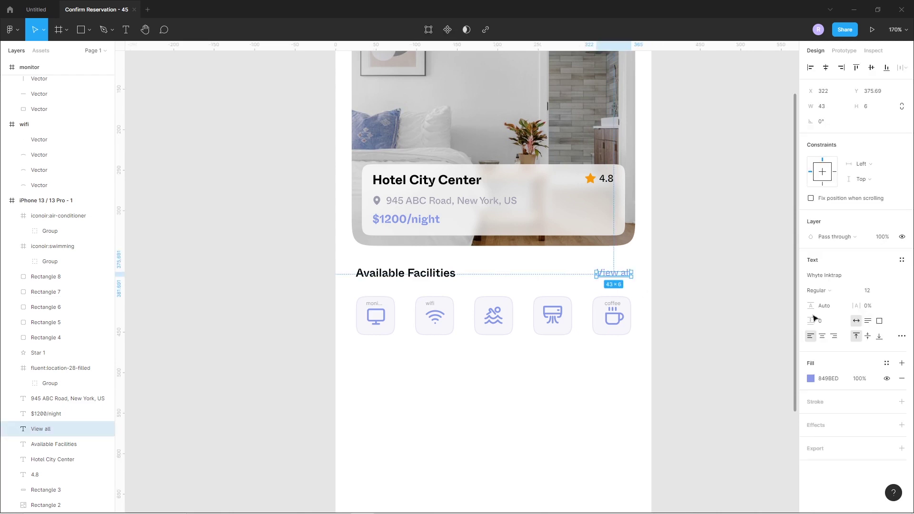
pyautogui.click(902, 338)
pyautogui.click(664, 373)
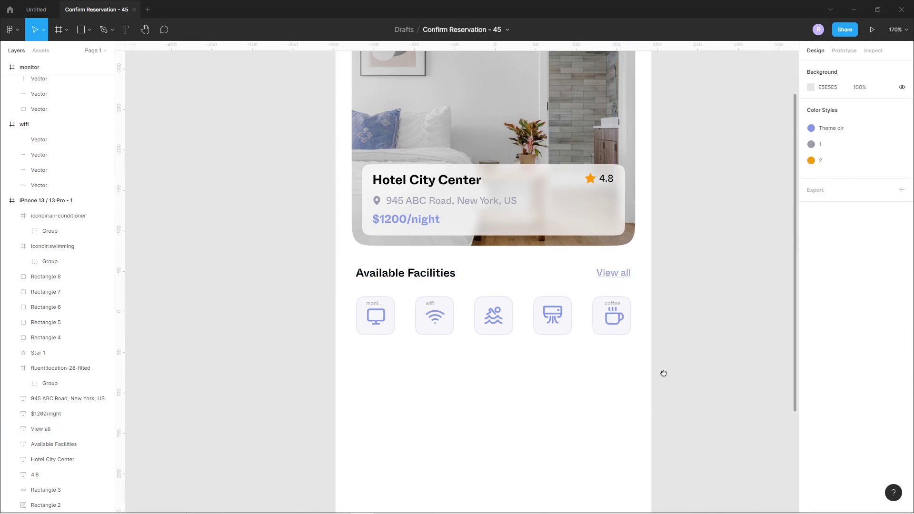
# Align the vertical centres of all five facility squares and their icons
pyautogui.moveTo(663, 373); pyautogui.dragTo(677, 320)
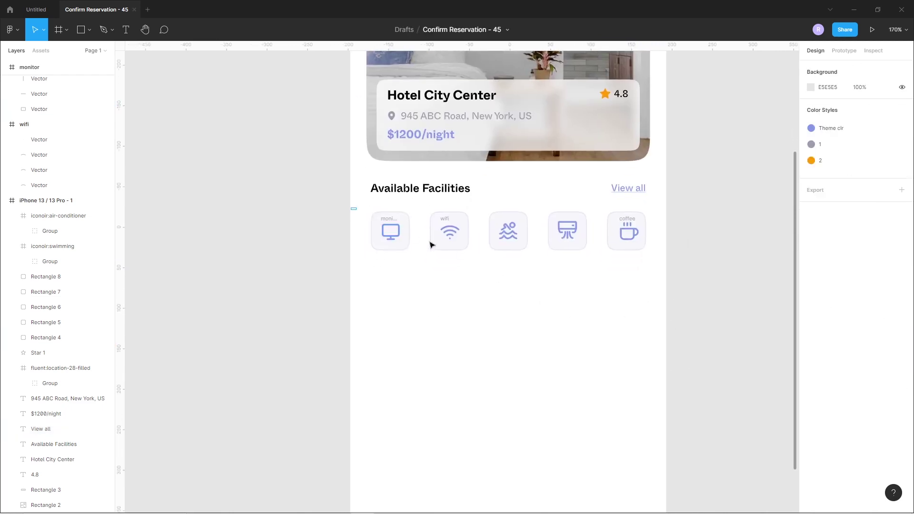
pyautogui.moveTo(426, 244); pyautogui.dragTo(670, 270)
pyautogui.click(872, 68)
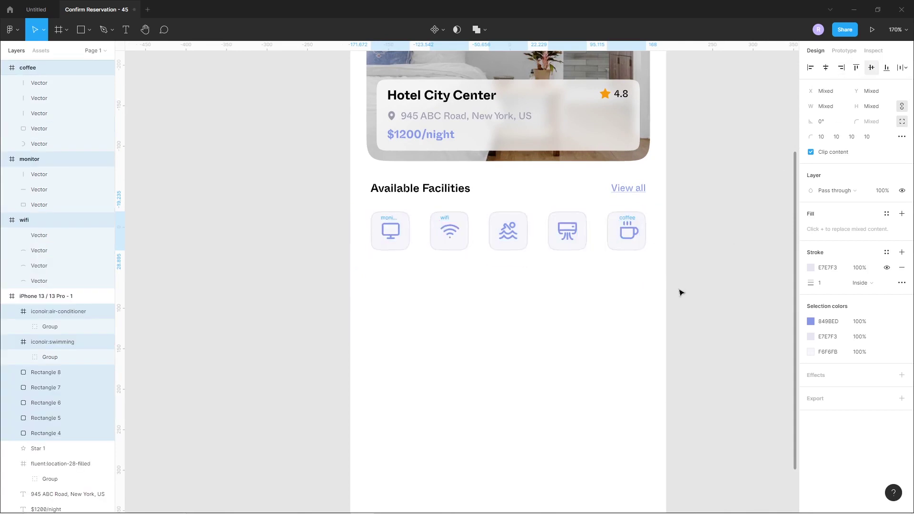
pyautogui.click(637, 281)
# Centre the coffee icon horizontally in its facility square, then nudge it slightly sideways
pyautogui.scroll(3, 547, 253)
pyautogui.click(664, 211)
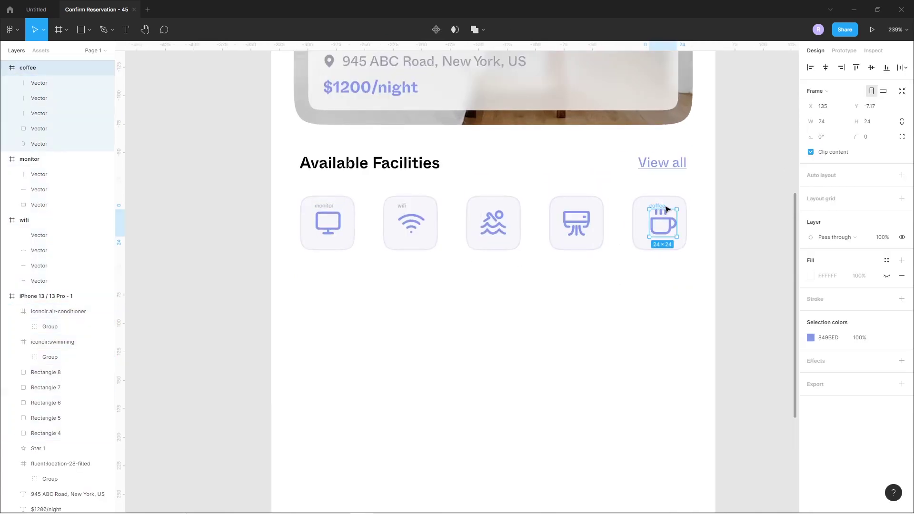
pyautogui.press('Escape')
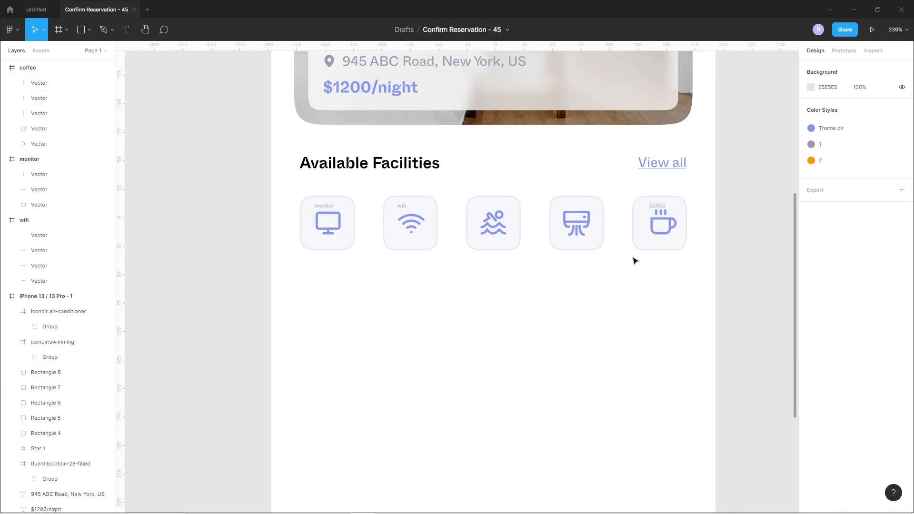
pyautogui.moveTo(635, 261); pyautogui.dragTo(677, 238)
pyautogui.click(826, 68)
pyautogui.click(632, 278)
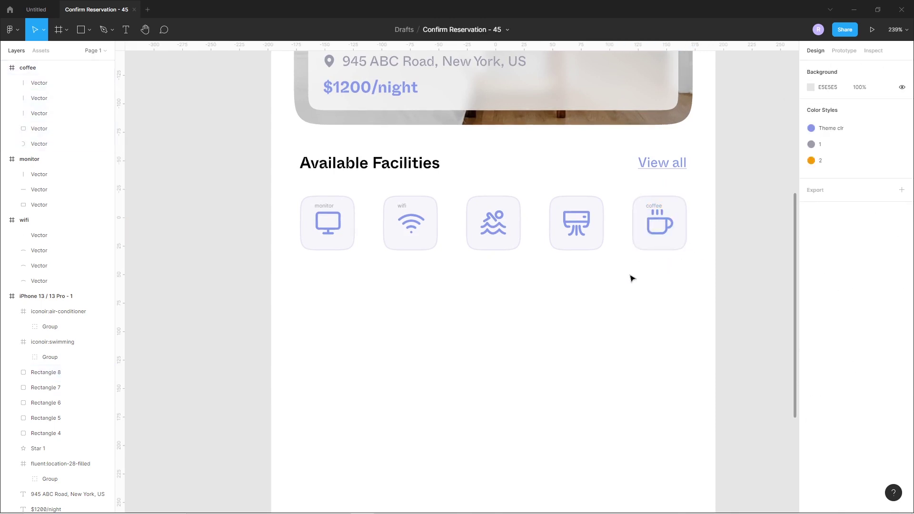
pyautogui.click(652, 229)
pyautogui.moveTo(653, 229); pyautogui.dragTo(654, 228)
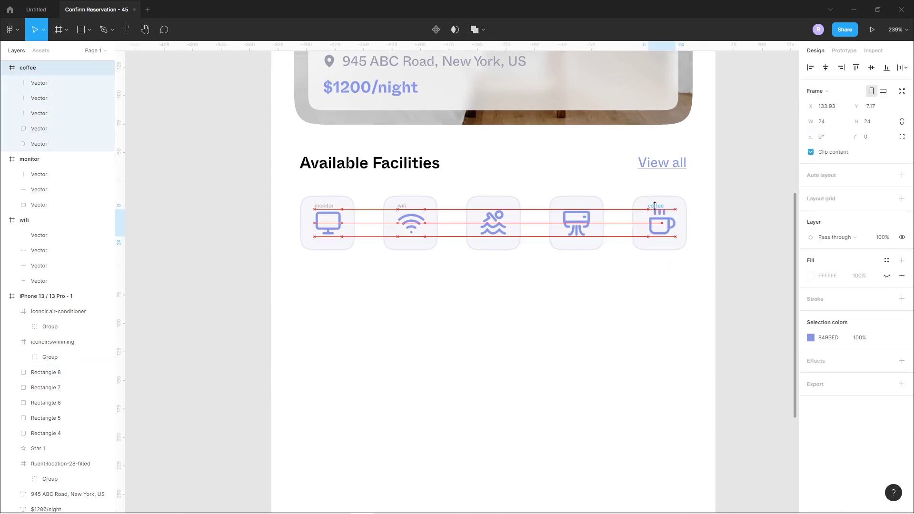
# Centre the air-conditioner, swimming, wifi and monitor icons horizontally within their own facility squares
pyautogui.moveTo(535, 175); pyautogui.dragTo(605, 280)
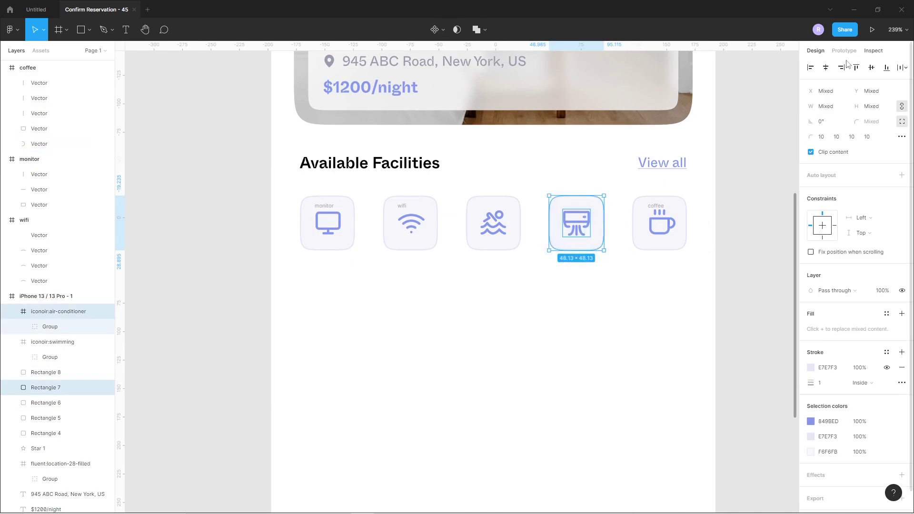
pyautogui.click(547, 400)
pyautogui.moveTo(457, 190); pyautogui.dragTo(541, 268)
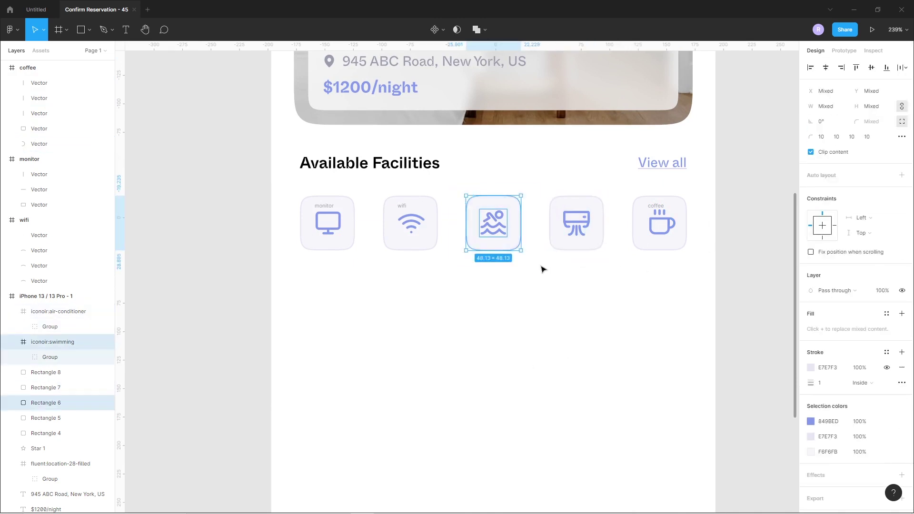
pyautogui.click(510, 329)
pyautogui.moveTo(378, 200); pyautogui.dragTo(448, 259)
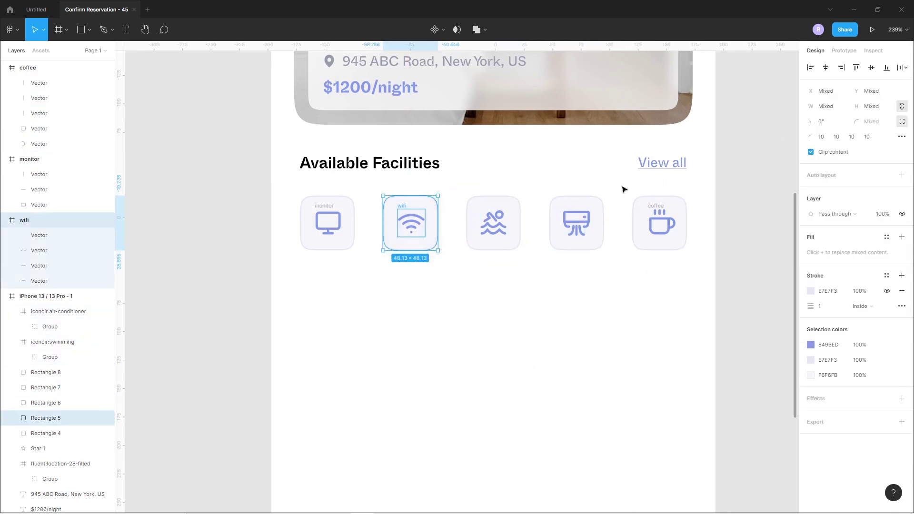
pyautogui.click(409, 315)
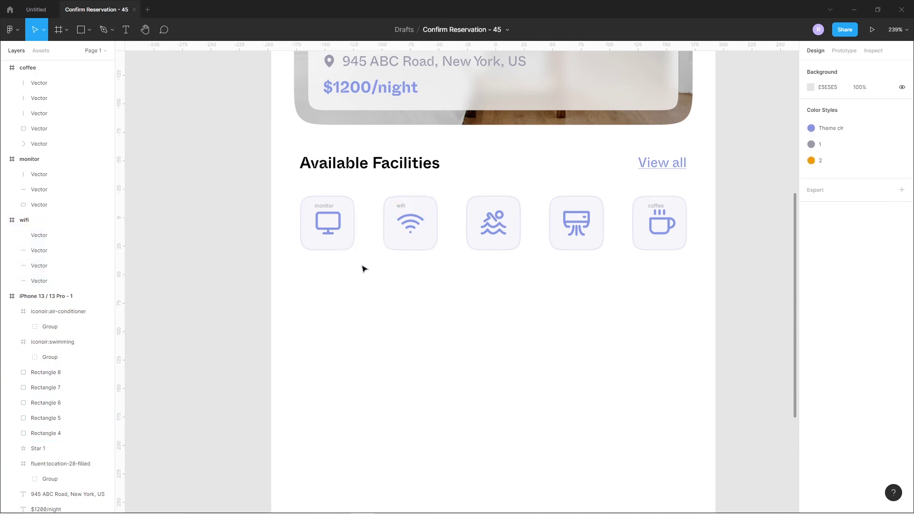
pyautogui.moveTo(359, 264); pyautogui.dragTo(294, 189)
pyautogui.click(441, 374)
# Duplicate the Available Facilities heading below the icon row and change its text to "New Booking"
pyautogui.scroll(-2, 441, 353)
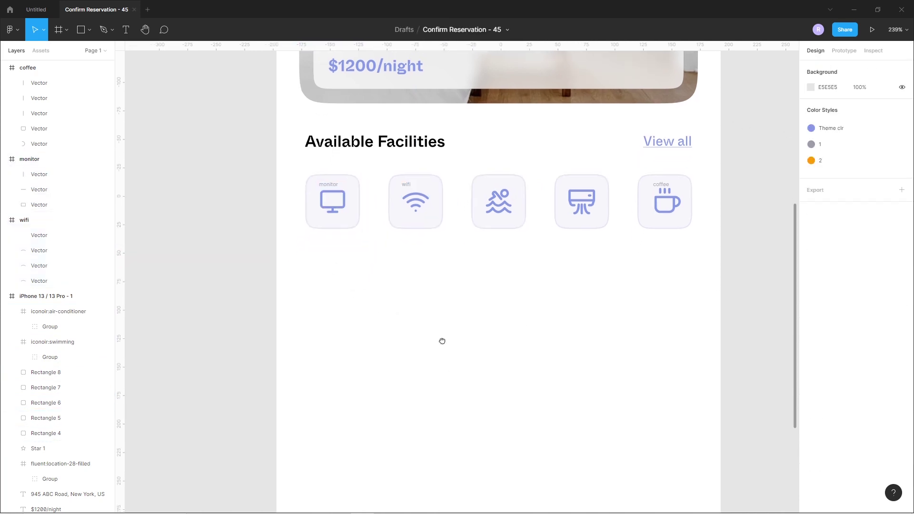
pyautogui.moveTo(385, 142); pyautogui.dragTo(386, 265)
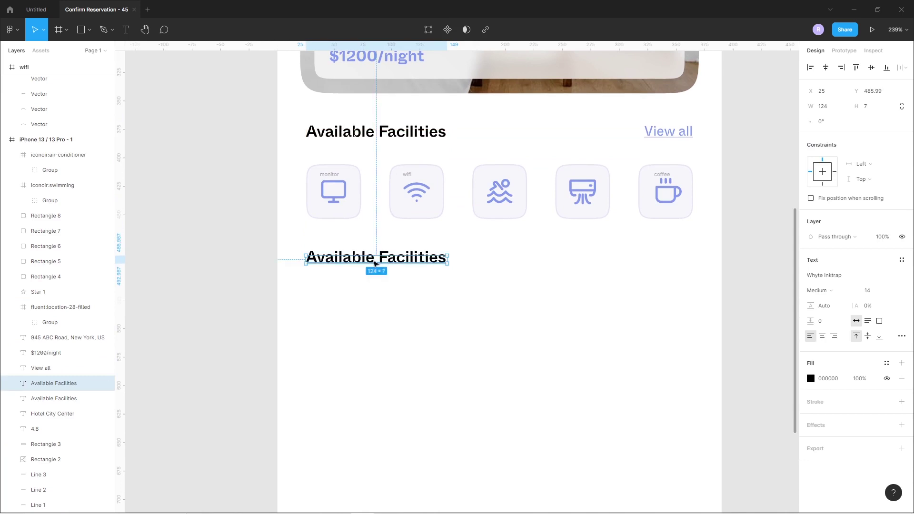
pyautogui.press('Return')
pyautogui.write('New Booking')
pyautogui.press('Escape')
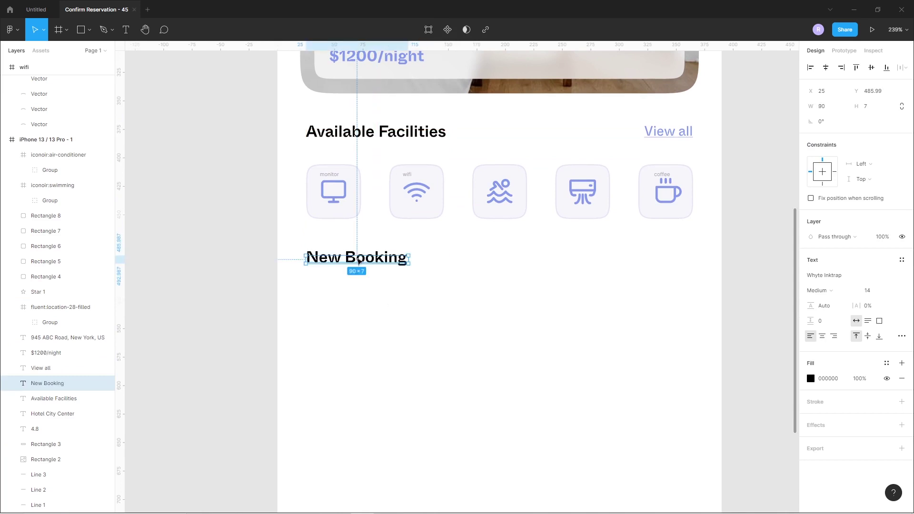
pyautogui.click(424, 292)
# Duplicate a facility square below the New Booking heading and enlarge it into a card 135 wide
pyautogui.scroll(-1, 425, 292)
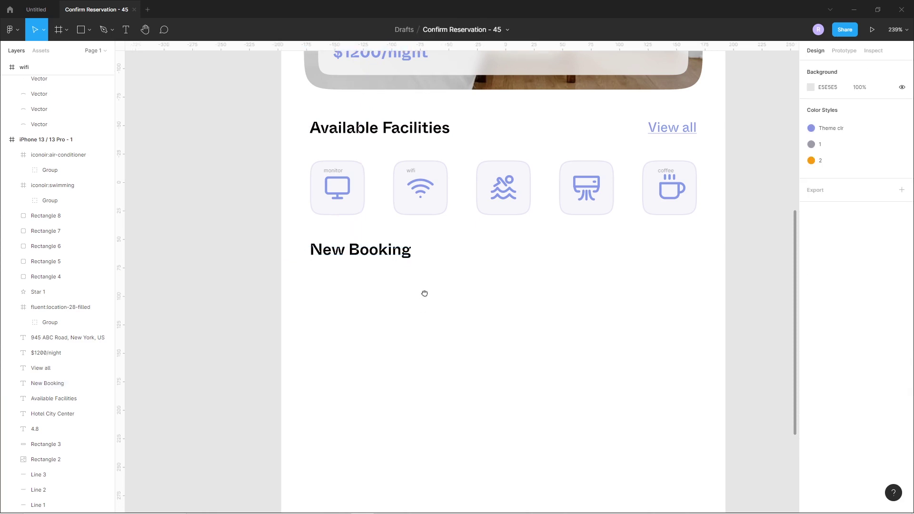
pyautogui.moveTo(354, 204); pyautogui.dragTo(445, 298)
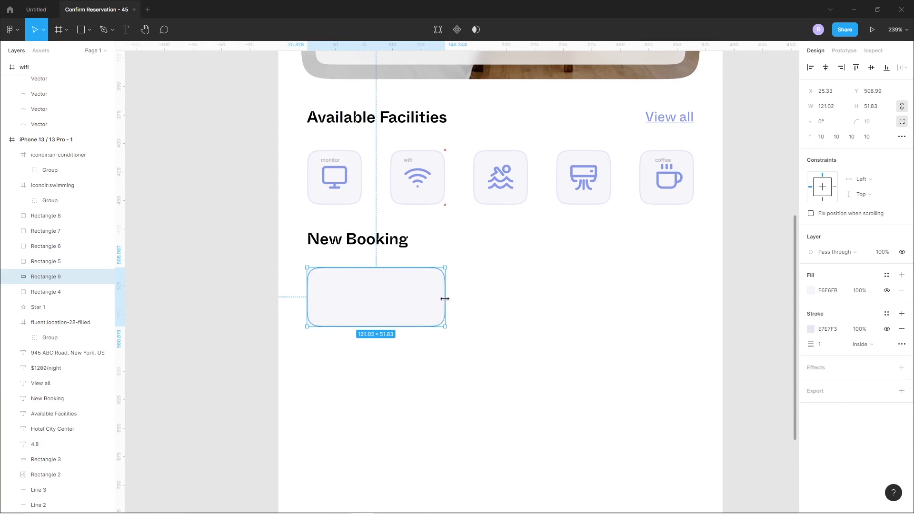
pyautogui.click(834, 106)
pyautogui.write('135')
pyautogui.press('Return')
# Move the New Booking card down slightly to about Y 513 and set its height to 58
pyautogui.click(500, 321)
pyautogui.click(438, 308)
pyautogui.moveTo(438, 308); pyautogui.dragTo(440, 311)
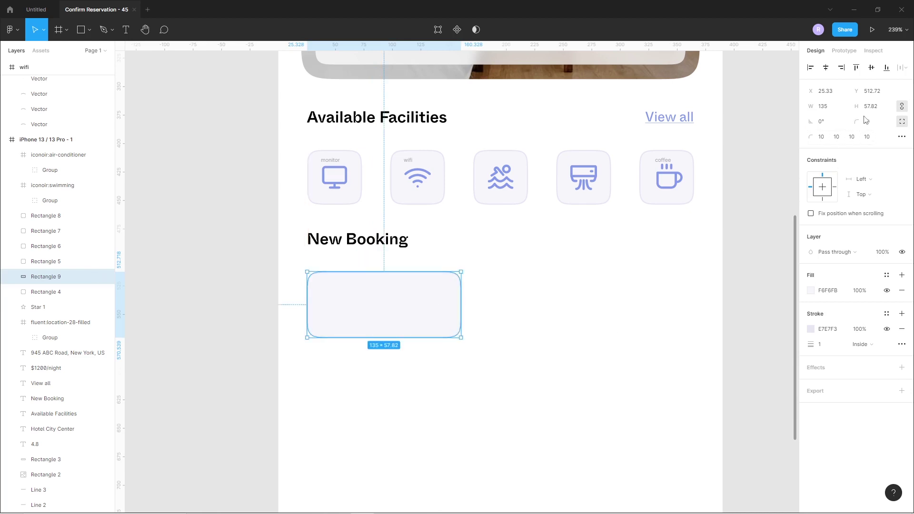
pyautogui.press('Up')
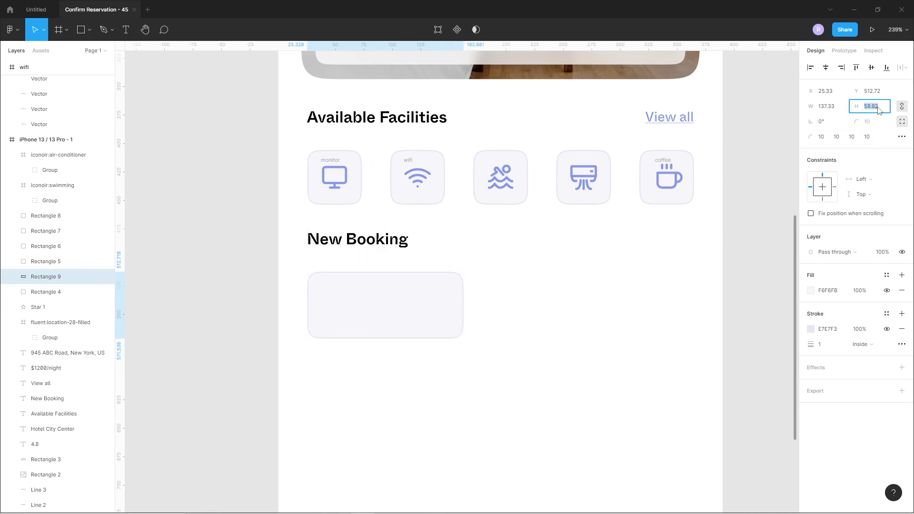
pyautogui.write('8')
pyautogui.press('Return')
# Remove the fill from the New Booking card, keeping only its outline
pyautogui.click(575, 312)
pyautogui.click(376, 314)
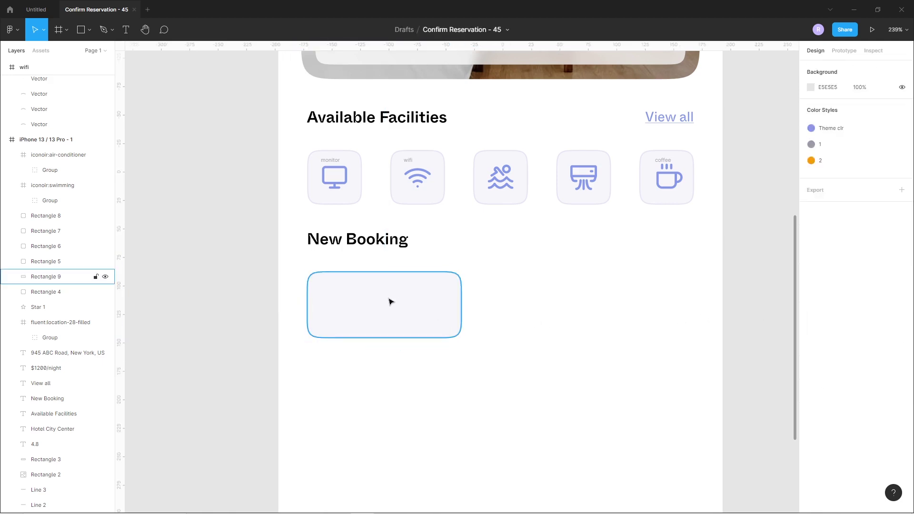
pyautogui.click(903, 291)
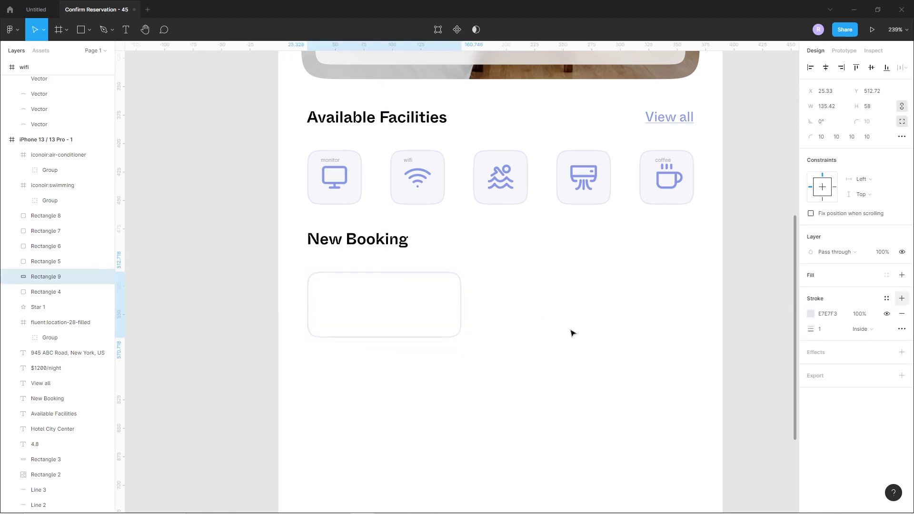
pyautogui.click(586, 326)
# Duplicate the outlined card twice along the row with a gap of about 21 between the cards
pyautogui.moveTo(464, 322); pyautogui.dragTo(638, 323)
pyautogui.hotkey('ctrl', 'd')
pyautogui.hscroll(3, 619, 334)
pyautogui.click(420, 365)
pyautogui.moveTo(421, 364); pyautogui.dragTo(465, 362)
pyautogui.moveTo(485, 263); pyautogui.dragTo(669, 359)
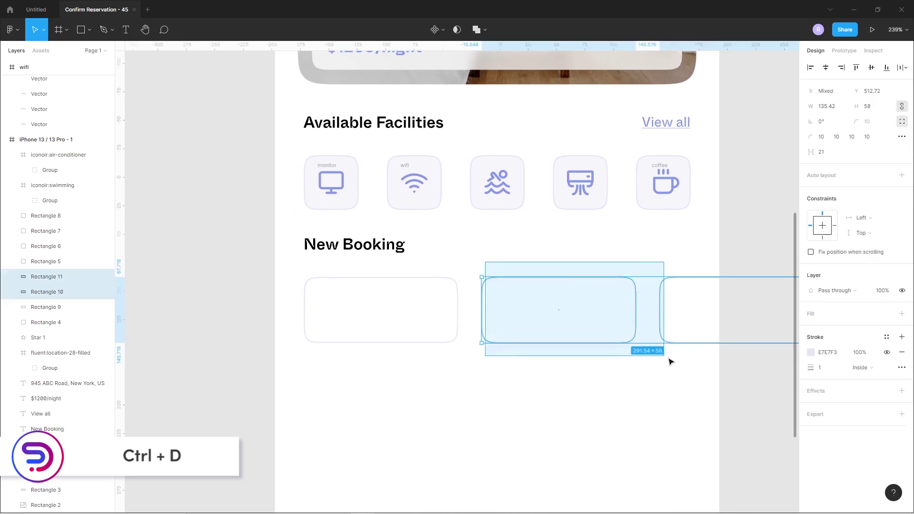
# Fill the first New Booking card with the theme blue 849BED at 20% opacity
pyautogui.click(319, 288)
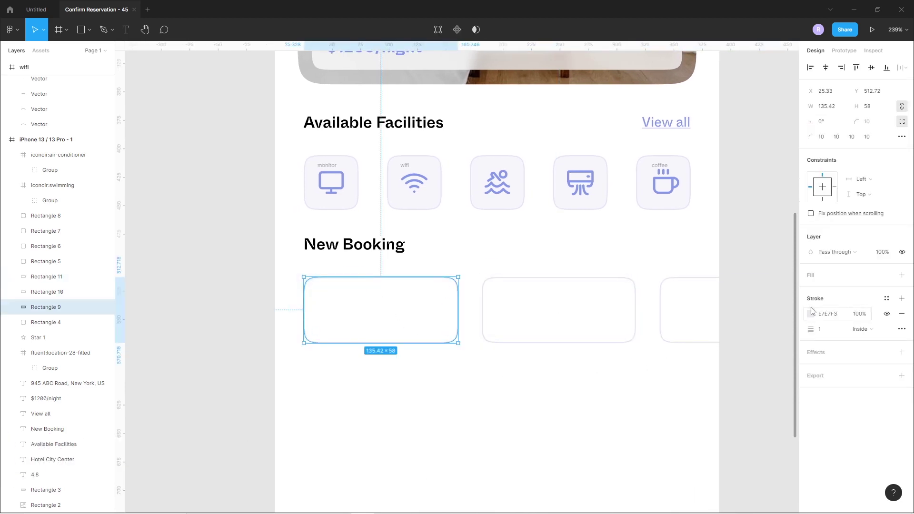
pyautogui.click(902, 276)
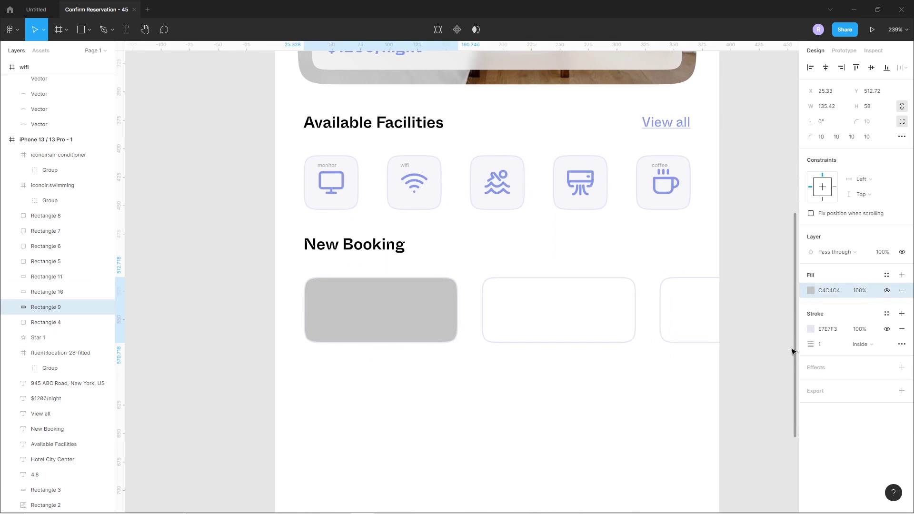
pyautogui.click(811, 292)
pyautogui.click(697, 466)
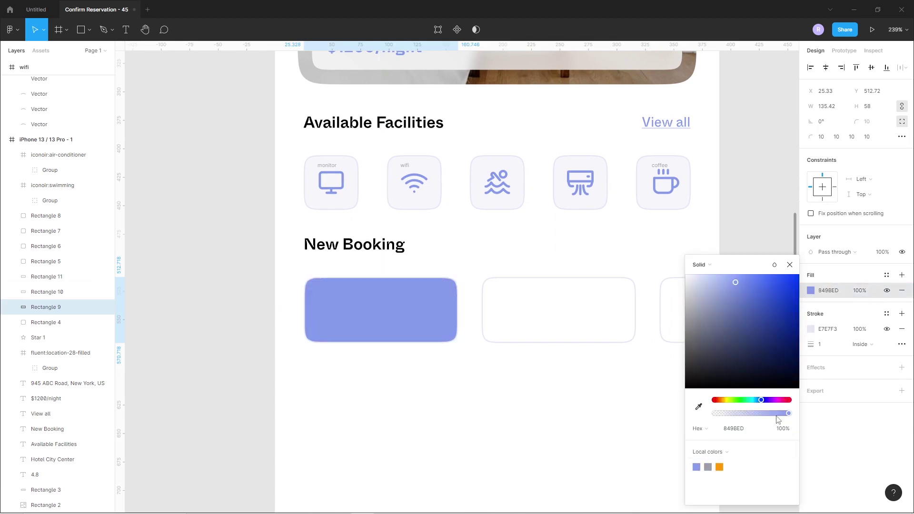
pyautogui.click(788, 437)
pyautogui.write('20')
pyautogui.press('Return')
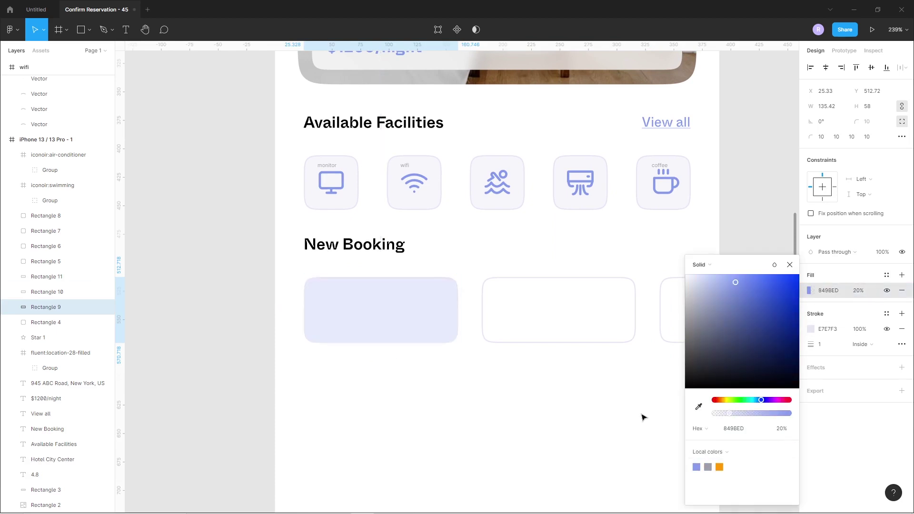
pyautogui.click(488, 397)
# Copy the New Booking heading onto the filled first card and change the copy's text to "1 Double bed"
pyautogui.scroll(2, 429, 384)
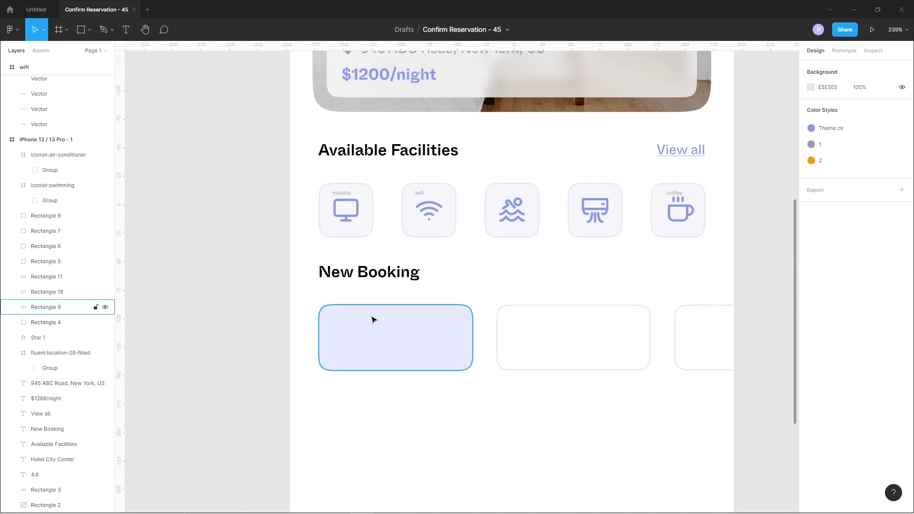
pyautogui.scroll(-1, 362, 335)
pyautogui.scroll(2, 362, 335)
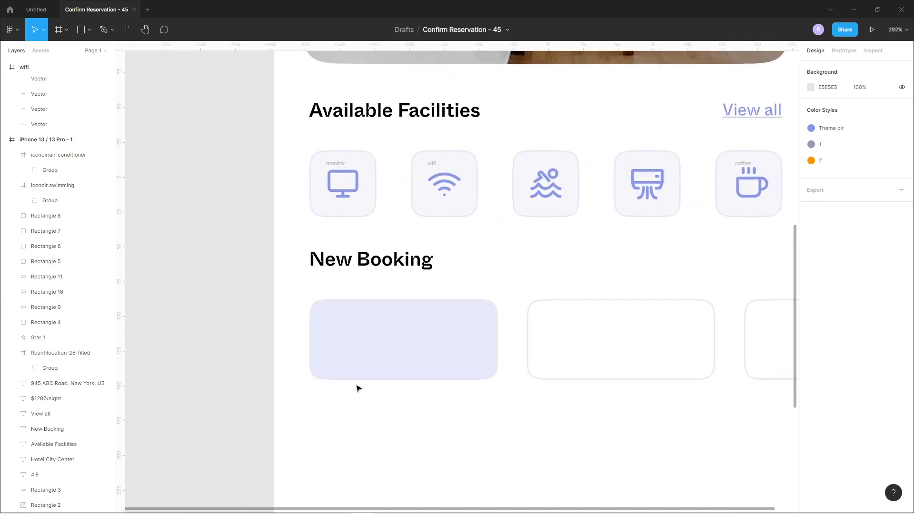
pyautogui.moveTo(356, 265); pyautogui.dragTo(389, 332)
pyautogui.doubleClick(389, 332)
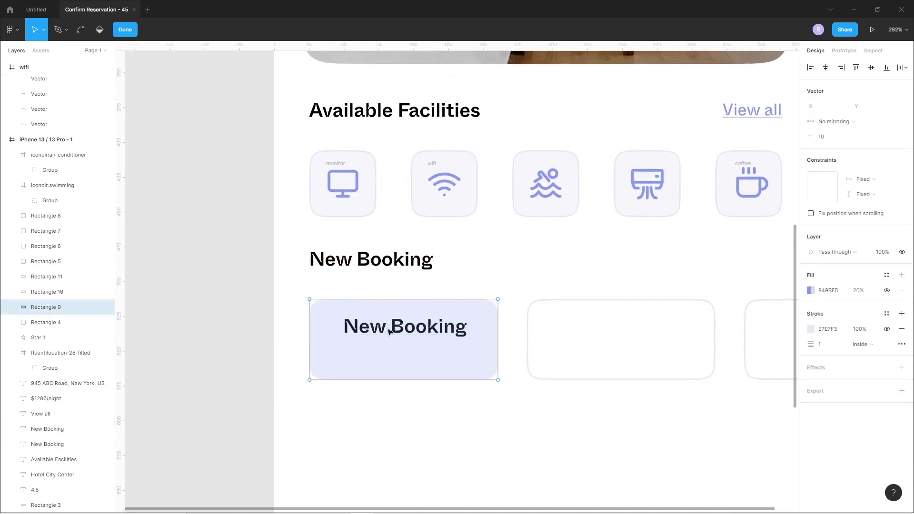
pyautogui.press('Escape')
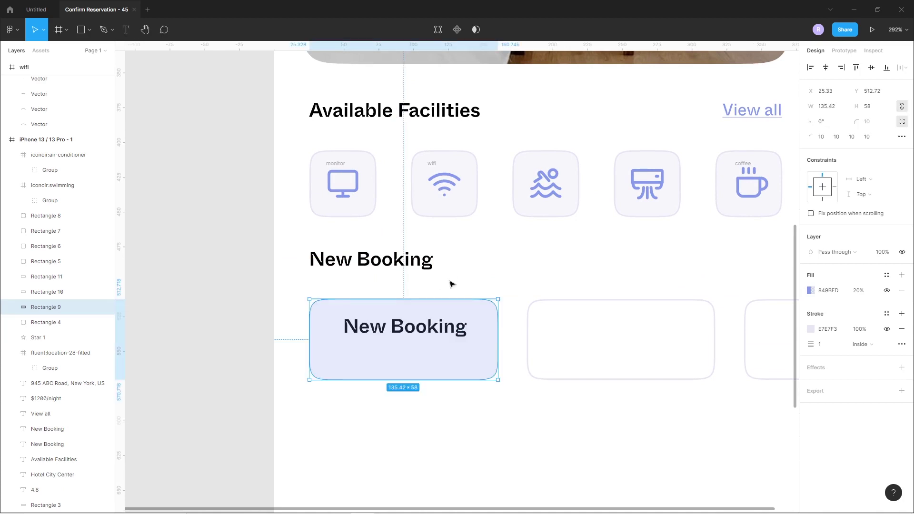
pyautogui.doubleClick(435, 328)
pyautogui.write('1 Double bed')
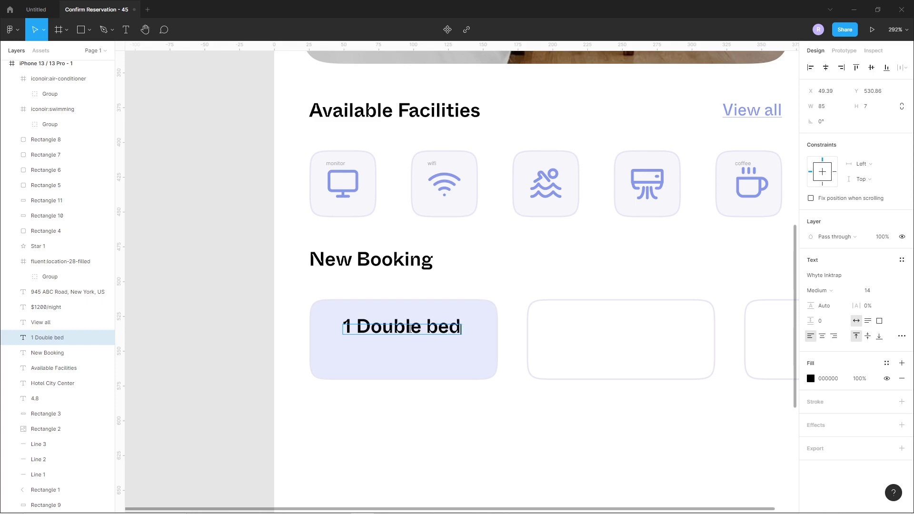
# Set the "1 Double bed" label to size 12, Regular weight and the saved gray color 9A9CAB
pyautogui.press('Escape')
pyautogui.write('12')
pyautogui.press('Return')
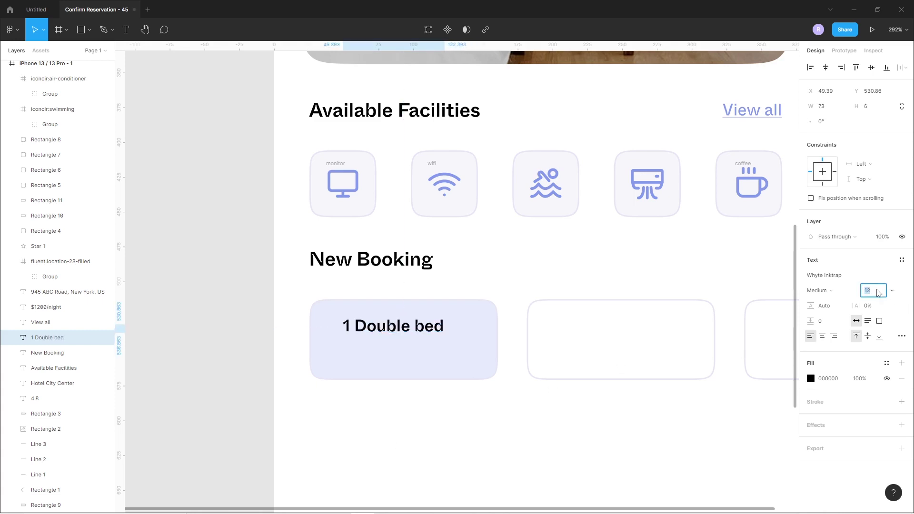
pyautogui.click(818, 290)
pyautogui.click(837, 277)
pyautogui.click(811, 379)
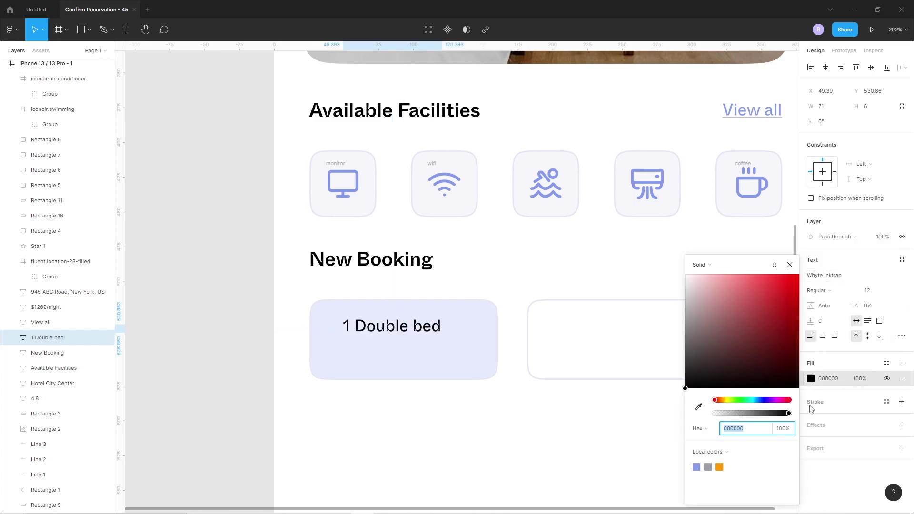
pyautogui.click(708, 467)
pyautogui.click(413, 399)
# Duplicate the "1 Double bed" label below itself inside the card and change the copy's text to "$1200"
pyautogui.click(370, 328)
pyautogui.moveTo(371, 329); pyautogui.dragTo(372, 359)
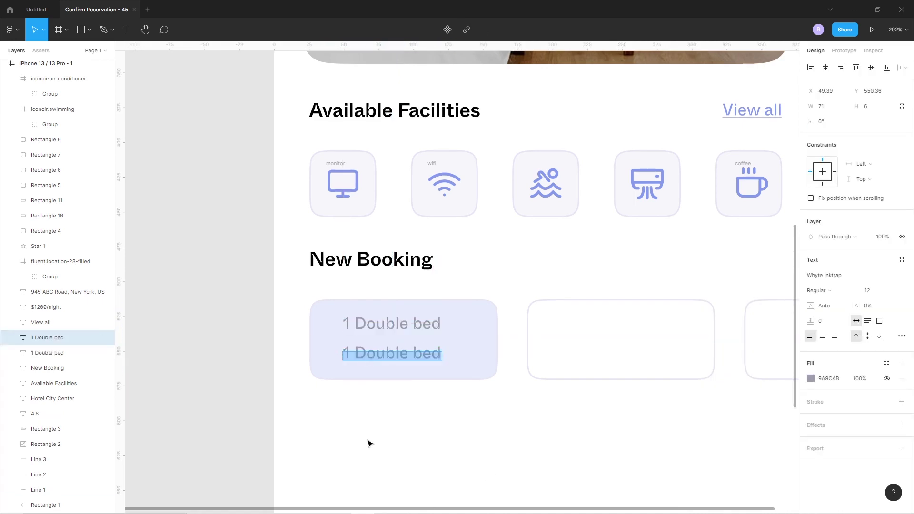
pyautogui.write('$1200')
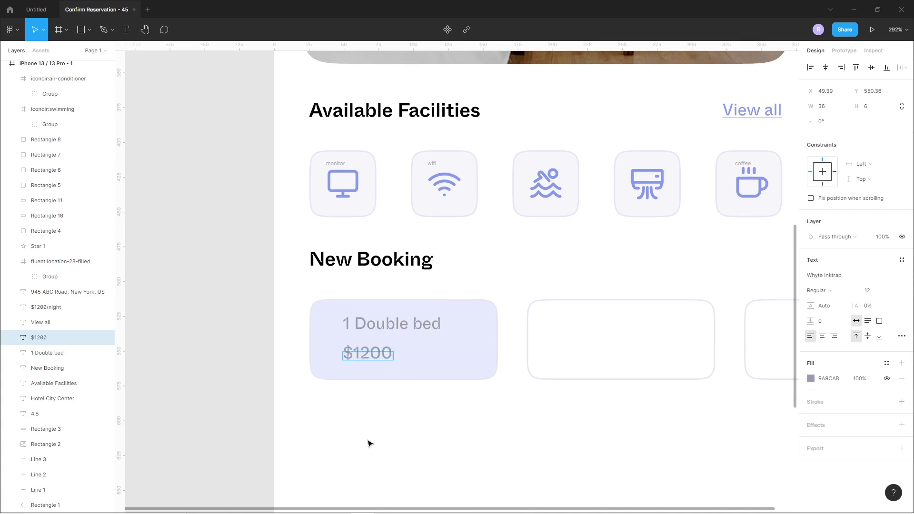
pyautogui.press('Escape')
# Color the $1200 price on the card black (000000) and set its font size to 14
pyautogui.click(812, 381)
pyautogui.moveTo(688, 387); pyautogui.dragTo(667, 404)
pyautogui.click(868, 291)
pyautogui.write('14')
pyautogui.press('Return')
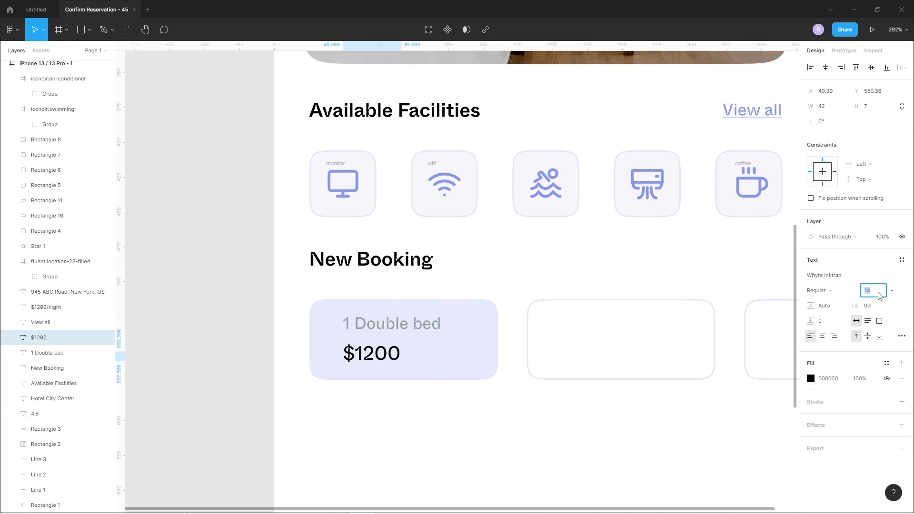
# Try another font weight on the card's $1200 price and set it back to Regular
pyautogui.click(824, 290)
pyautogui.click(827, 302)
pyautogui.click(339, 386)
pyautogui.click(356, 358)
pyautogui.click(849, 293)
pyautogui.click(822, 280)
pyautogui.click(510, 281)
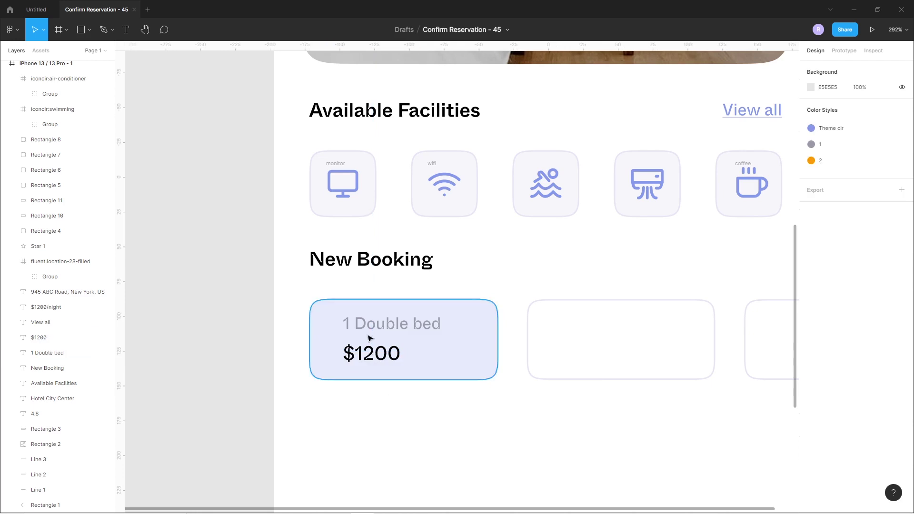
# Search the Iconify plugin for "bed" and import the ic:round-bed icon into the phone frame
pyautogui.rightClick(374, 405)
pyautogui.moveTo(429, 437)
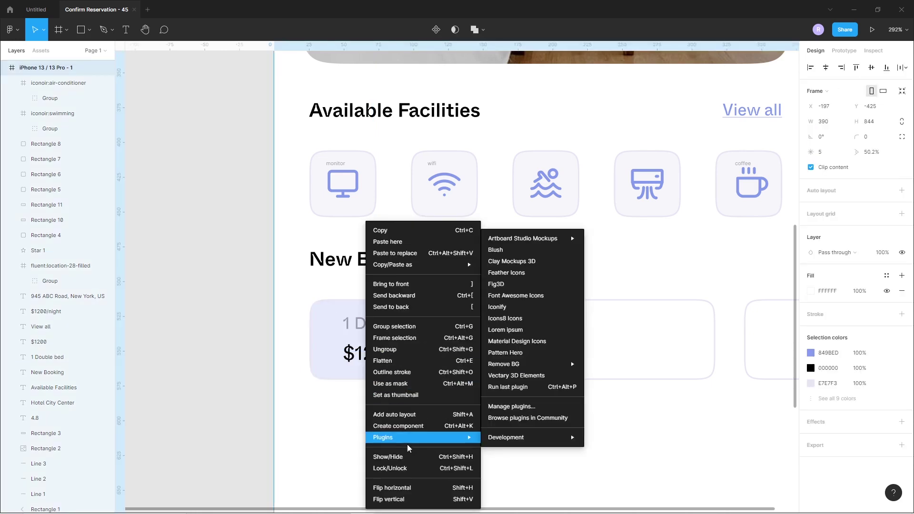
pyautogui.click(517, 308)
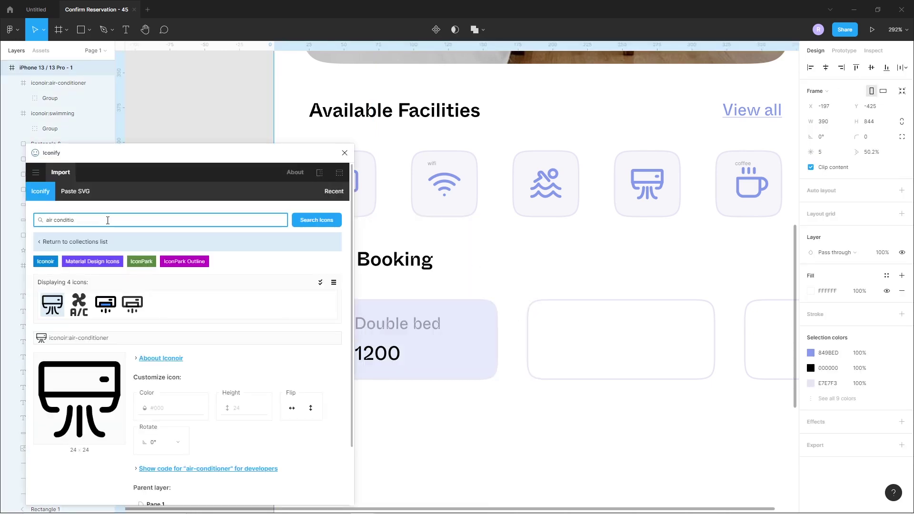
pyautogui.press('Return')
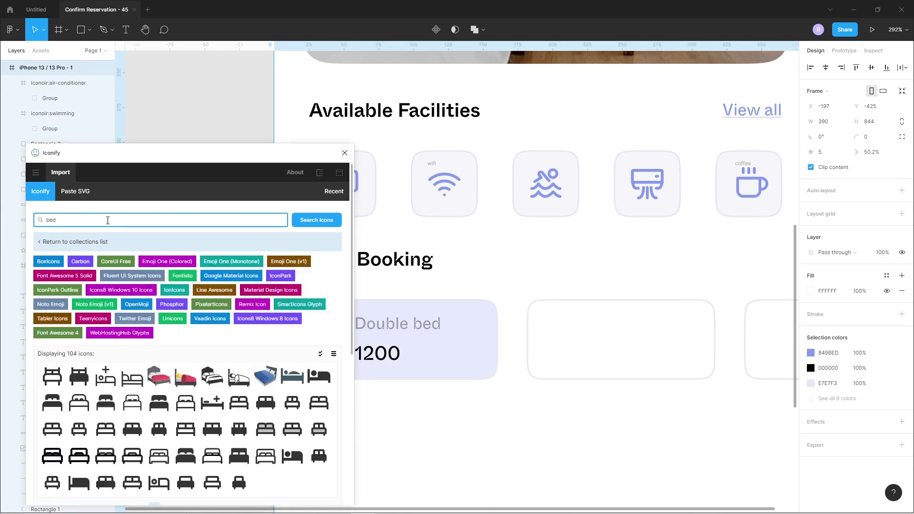
pyautogui.scroll(-2, 132, 402)
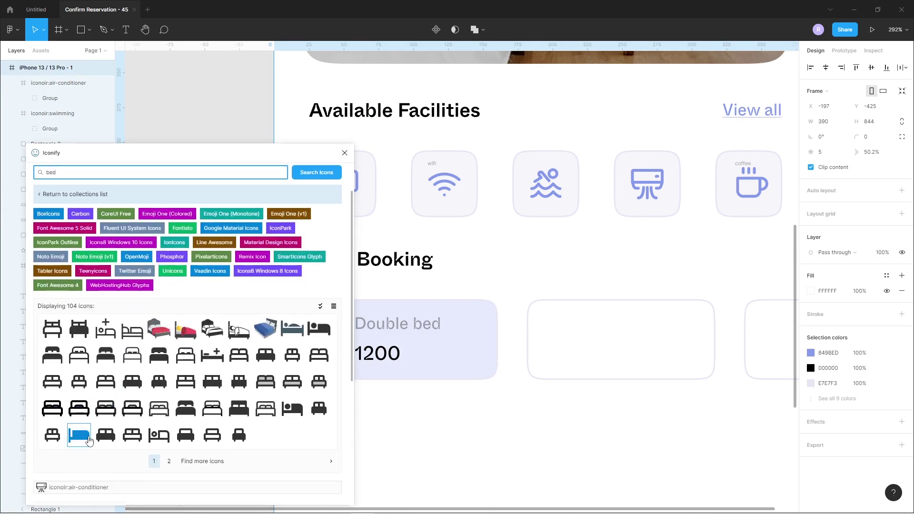
pyautogui.click(103, 386)
pyautogui.scroll(-4, 103, 388)
pyautogui.scroll(4, 189, 409)
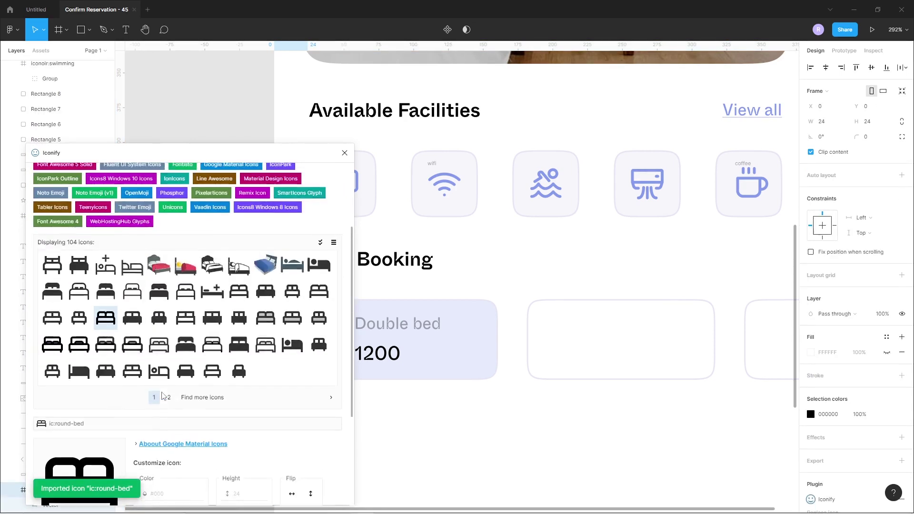
# Import the ic:outline-single-bed icon into the phone frame and close the Iconify plugin
pyautogui.click(75, 355)
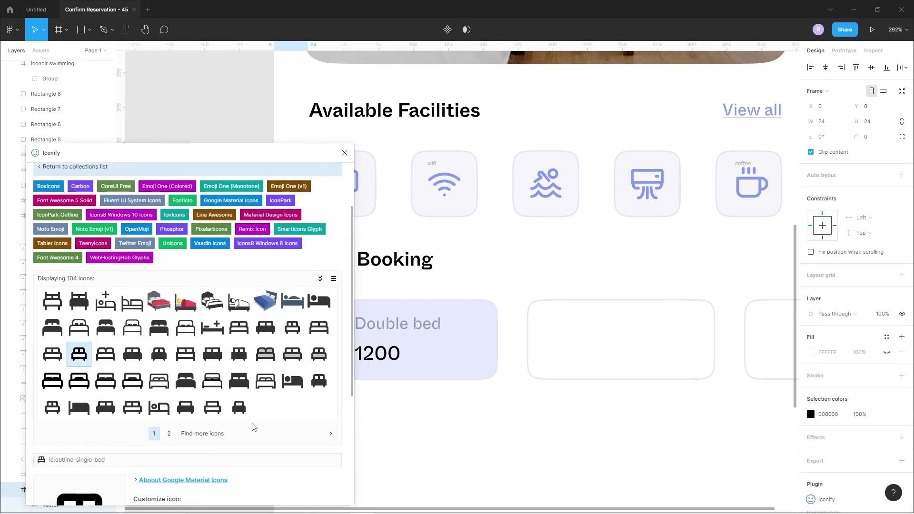
pyautogui.scroll(-4, 241, 410)
pyautogui.click(243, 491)
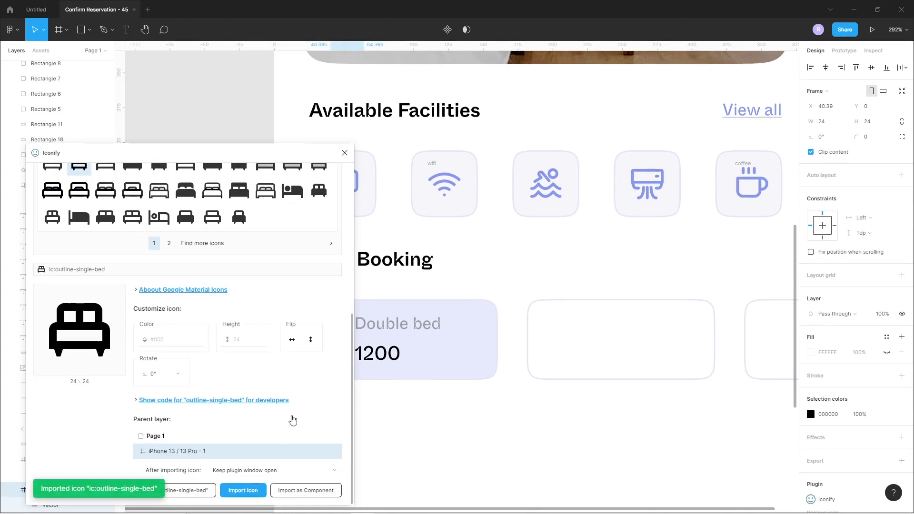
pyautogui.click(345, 153)
# Move both imported bed icons together from the frame's top edge to just below the first New Booking card
pyautogui.scroll(-6, 381, 359)
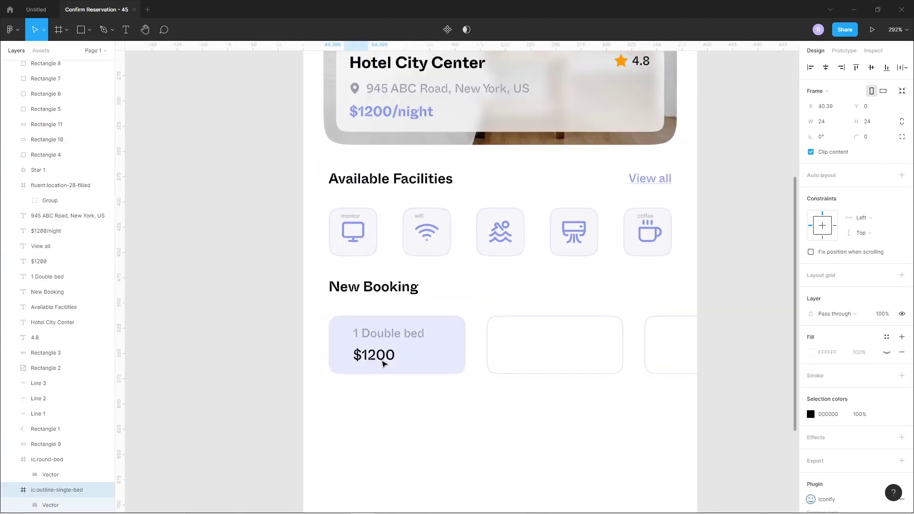
pyautogui.scroll(2, 376, 364)
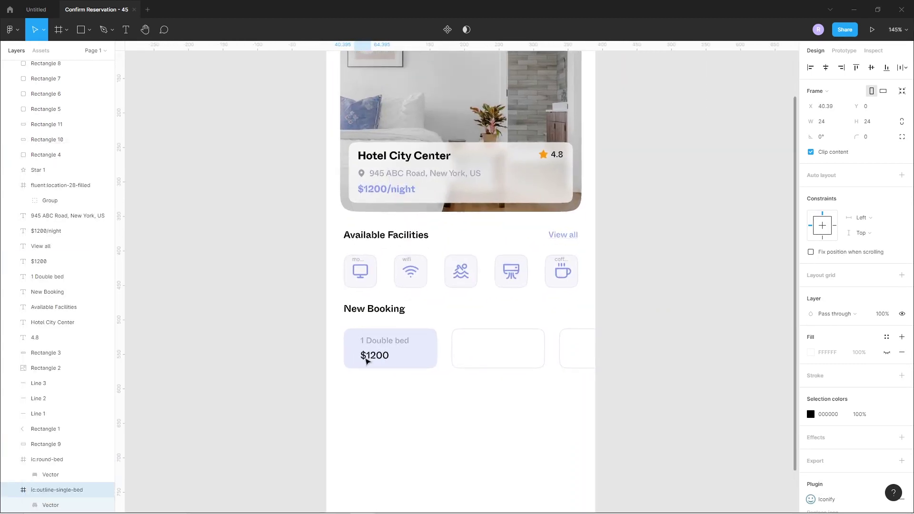
pyautogui.scroll(-3, 433, 398)
pyautogui.click(388, 65)
pyautogui.click(371, 131)
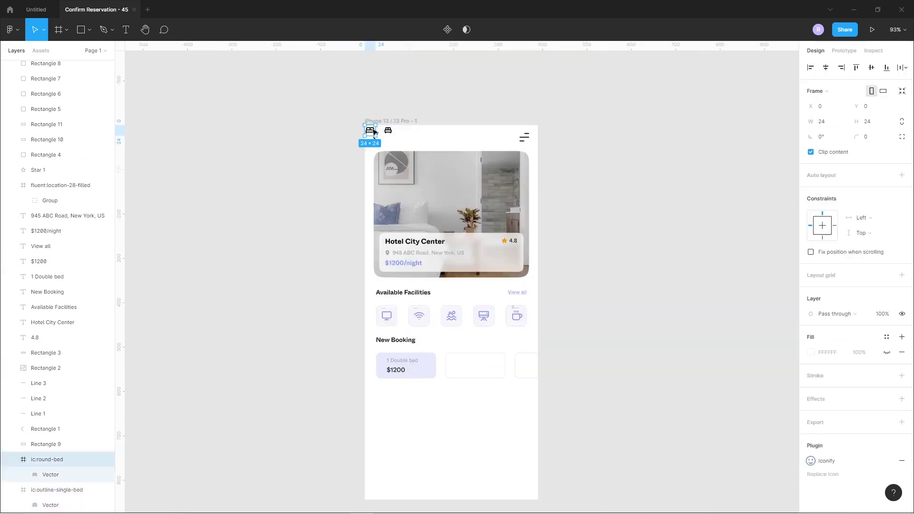
pyautogui.keyDown('shift'); pyautogui.click(389, 134); pyautogui.keyUp('shift')
pyautogui.moveTo(389, 135); pyautogui.dragTo(416, 398)
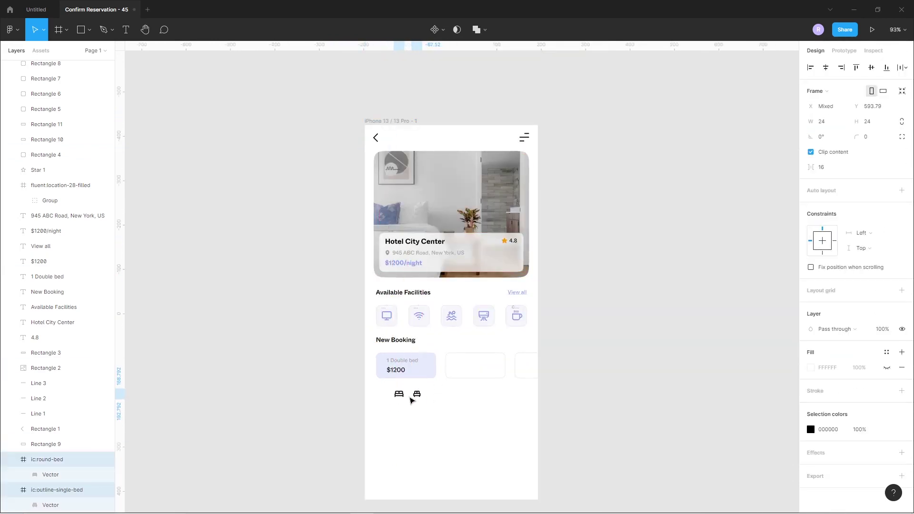
# Place the double bed icon inside the first card before the "1 Double bed" label and scale it to 14 × 14
pyautogui.scroll(5, 405, 393)
pyautogui.scroll(3, 406, 393)
pyautogui.click(399, 404)
pyautogui.click(347, 387)
pyautogui.moveTo(347, 388); pyautogui.dragTo(259, 162)
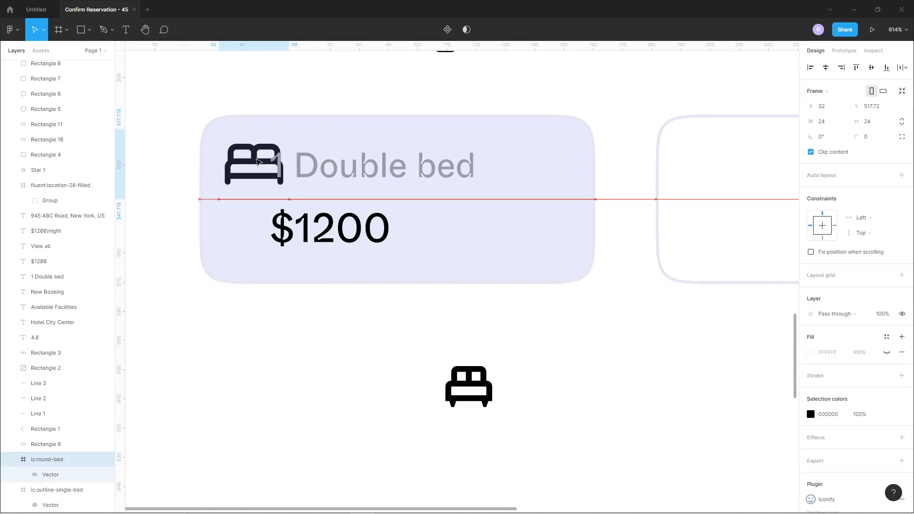
pyautogui.moveTo(290, 199); pyautogui.dragTo(254, 162)
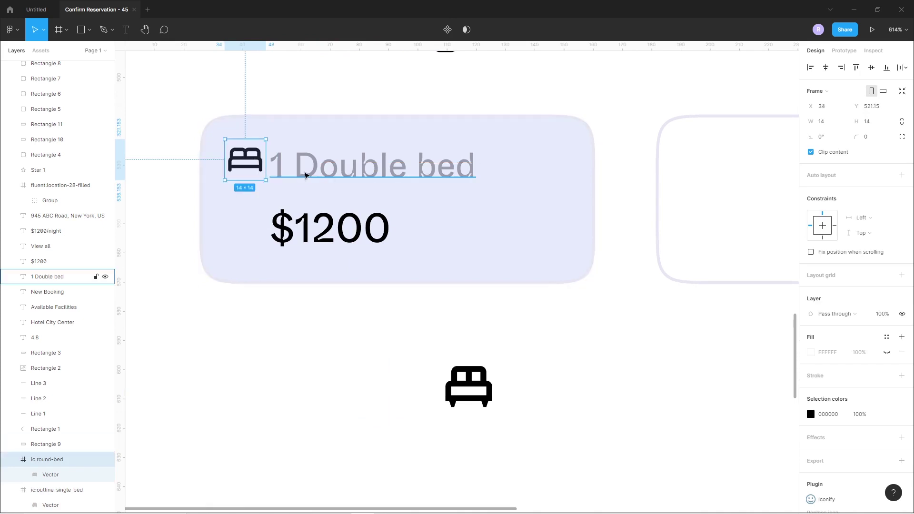
# Line up the "1 Double bed" label beside the icon and send the blue card rectangle behind the bed icons
pyautogui.moveTo(306, 174); pyautogui.dragTo(312, 169)
pyautogui.click(252, 166)
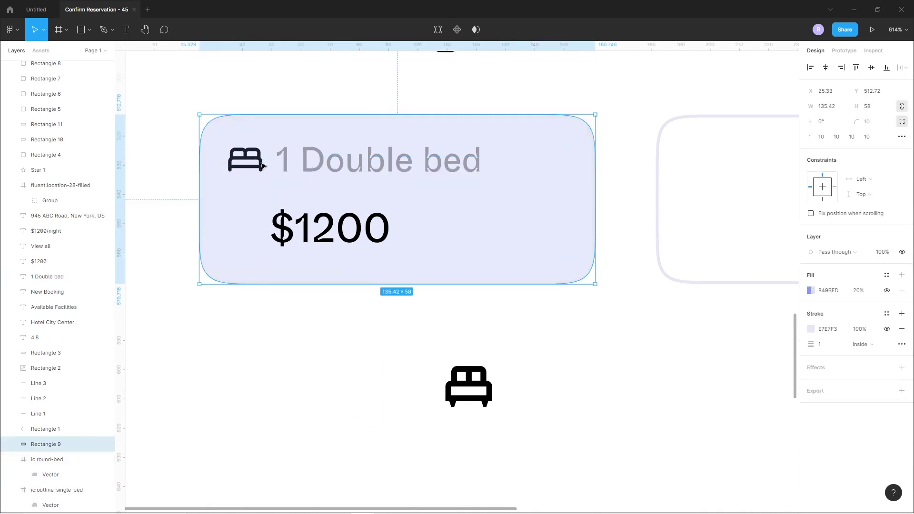
pyautogui.press('Escape')
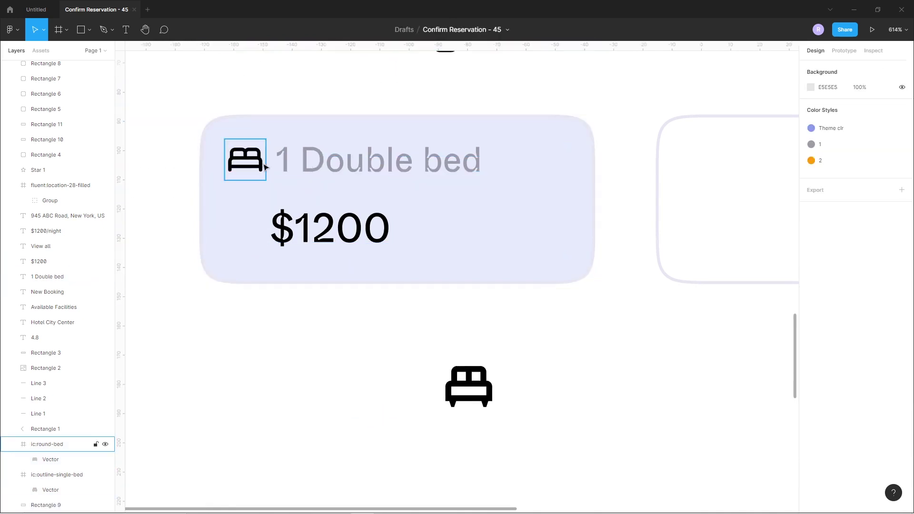
# Resize the double bed icon in the first card to 15 × 15
pyautogui.click(245, 160)
pyautogui.click(833, 123)
pyautogui.press('Up')
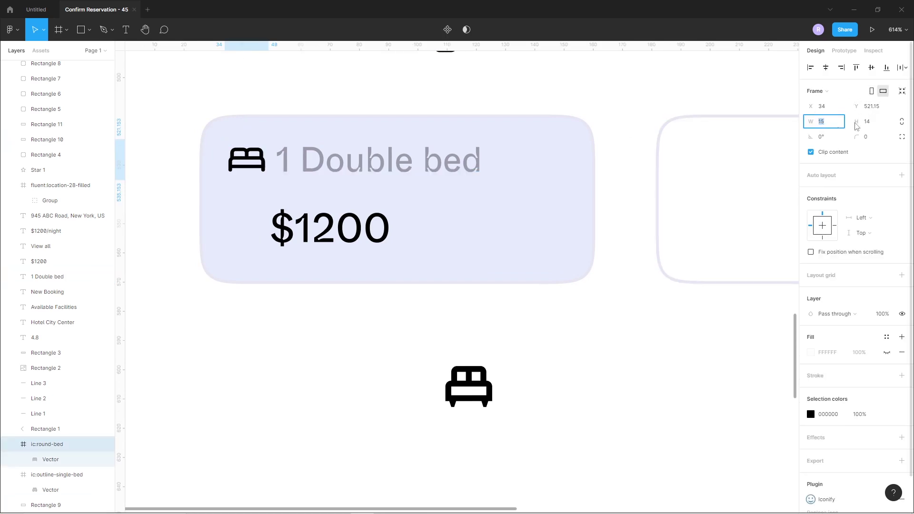
pyautogui.click(362, 319)
# Recolor the double bed icon with the theme blue 849BED
pyautogui.click(262, 166)
pyautogui.click(811, 415)
pyautogui.hotkey('ctrl', 'v')
pyautogui.press('Return')
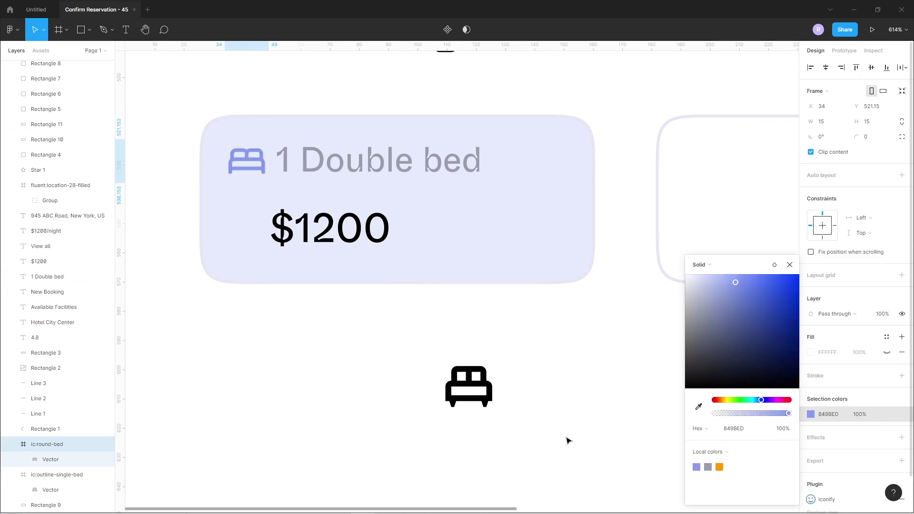
pyautogui.click(567, 439)
# Shift the "1 Double bed" label right to X 53.3 and align the $1200 price with the bed icon's left edge
pyautogui.click(349, 164)
pyautogui.moveTo(349, 165); pyautogui.dragTo(350, 163)
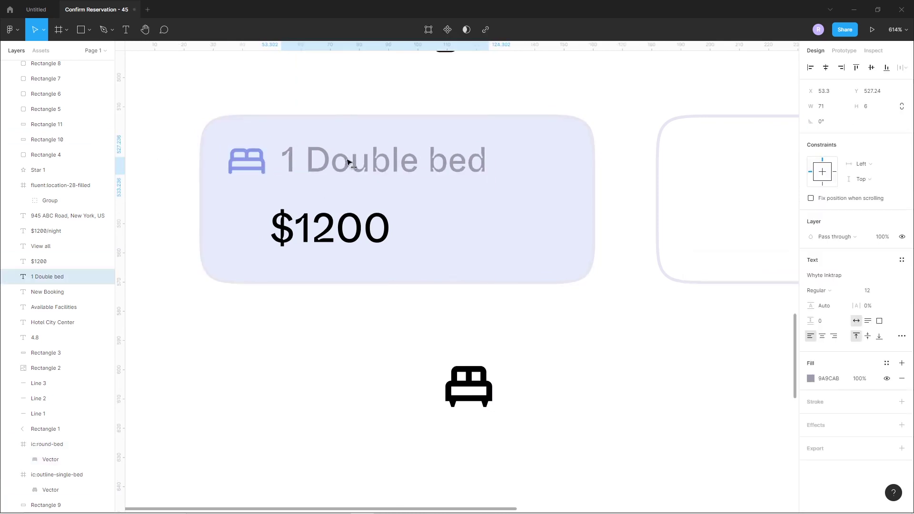
pyautogui.click(312, 311)
pyautogui.moveTo(310, 232); pyautogui.dragTo(266, 232)
pyautogui.click(300, 319)
pyautogui.moveTo(342, 318); pyautogui.dragTo(330, 328)
# Nudge the bed icon, "1 Double bed" label and $1200 price together slightly right within the card
pyautogui.moveTo(209, 264); pyautogui.dragTo(303, 186)
pyautogui.press('Right')
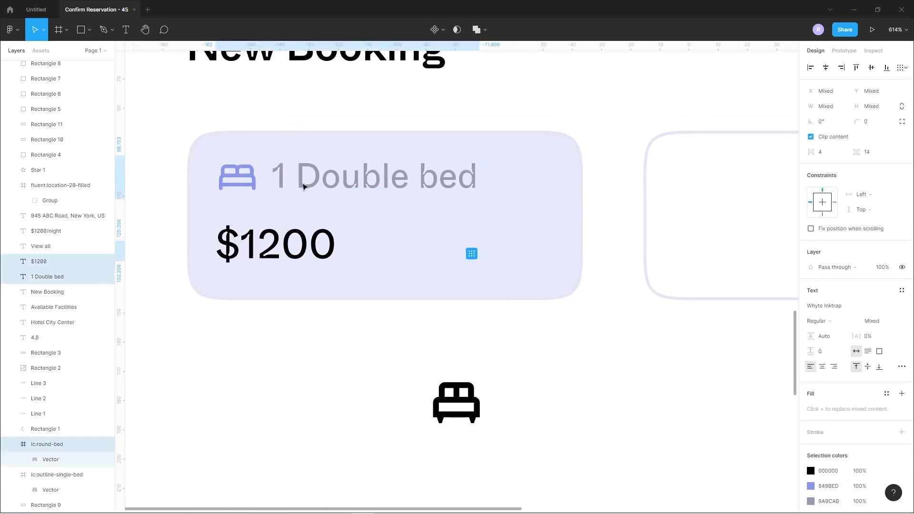
pyautogui.click(300, 275)
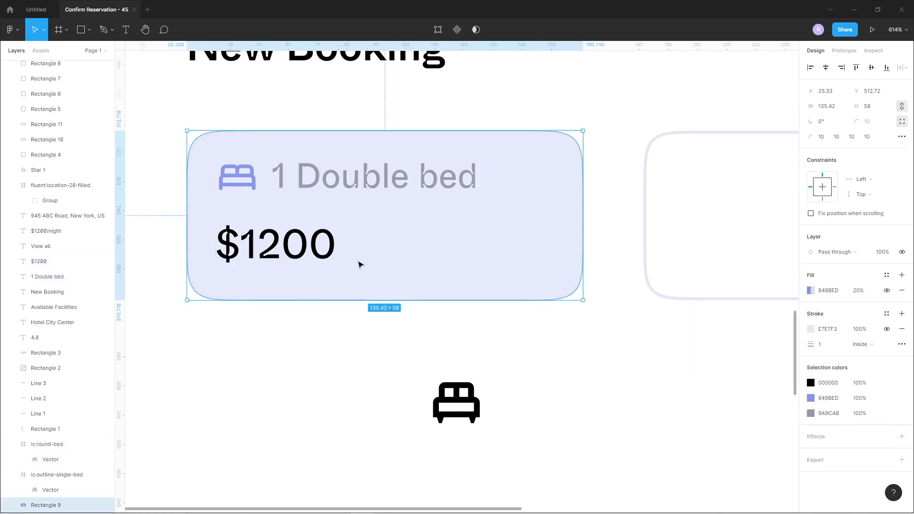
pyautogui.click(526, 352)
# Draw a circle about 13 in diameter in the first card's upper-right corner and fill it with theme blue 849BED
pyautogui.scroll(1, 516, 347)
pyautogui.click(89, 29)
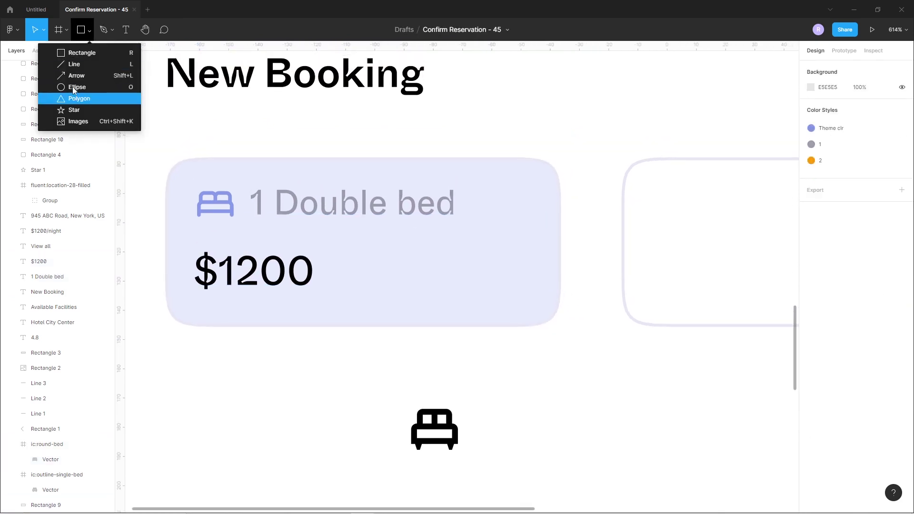
pyautogui.click(74, 87)
pyautogui.moveTo(528, 184)
pyautogui.mouseDown()
pyautogui.moveTo(547, 200)
pyautogui.moveTo(535, 196)
pyautogui.mouseUp()
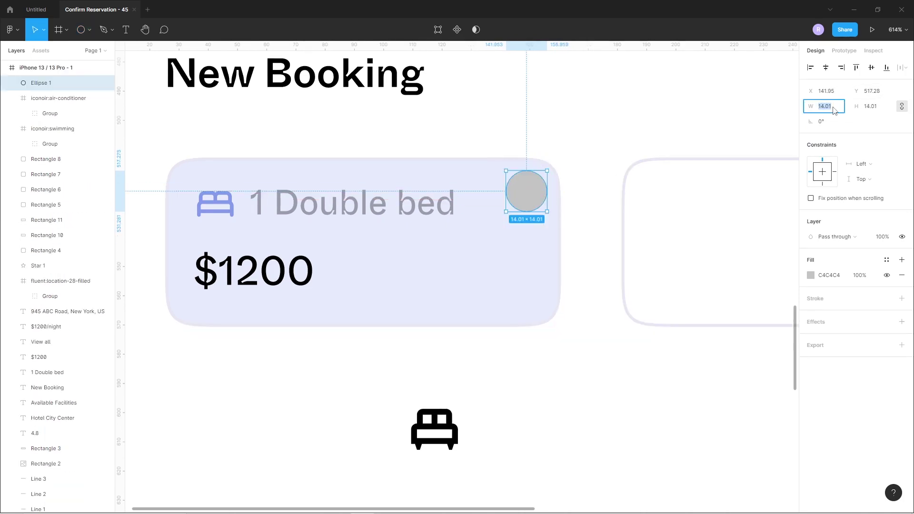
pyautogui.press('Down')
pyautogui.press('Down')
pyautogui.press('Up')
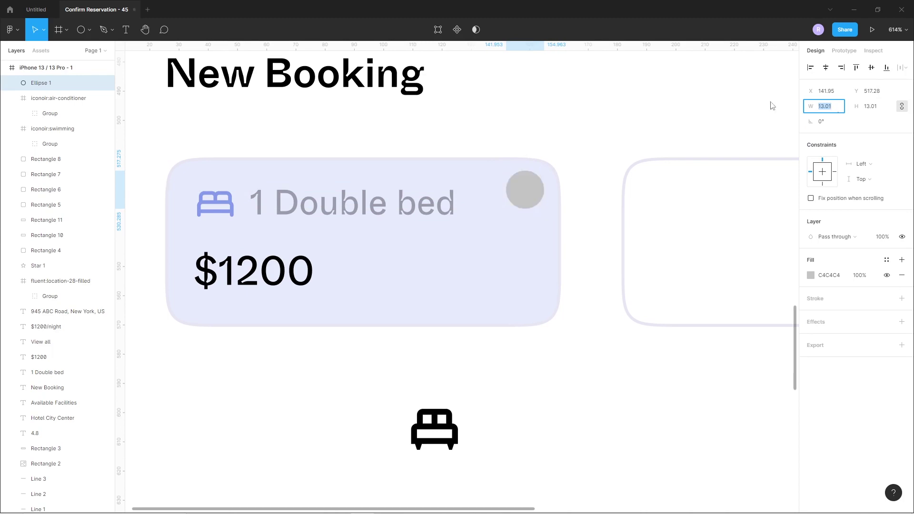
pyautogui.click(811, 276)
pyautogui.click(697, 468)
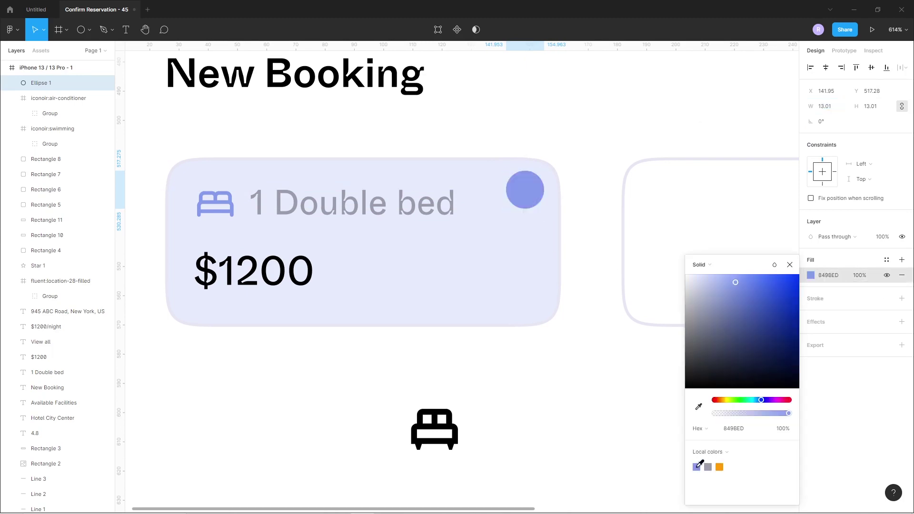
# Draw a rectangle above the first booking card and delete its upper-right corner point, shaping an L-shaped path about 15.6 × 8.5
pyautogui.press('Escape')
pyautogui.press('Escape')
pyautogui.click(530, 196)
pyautogui.press('Escape')
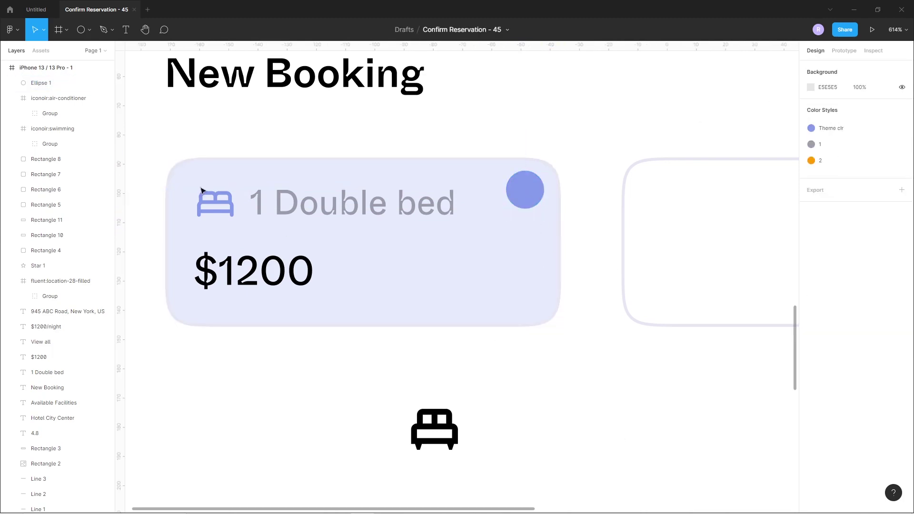
pyautogui.click(89, 30)
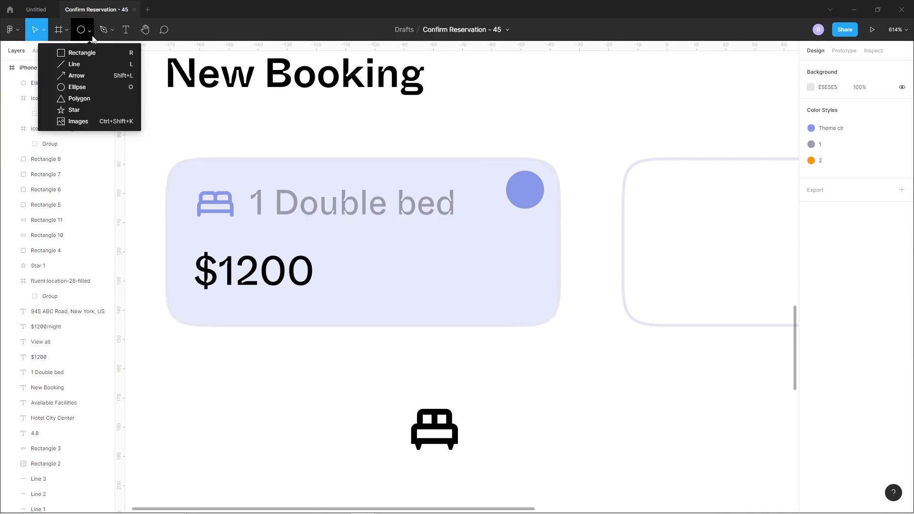
pyautogui.click(57, 50)
pyautogui.moveTo(508, 82); pyautogui.dragTo(554, 128)
pyautogui.press('Return')
pyautogui.click(554, 82)
pyautogui.press('Delete')
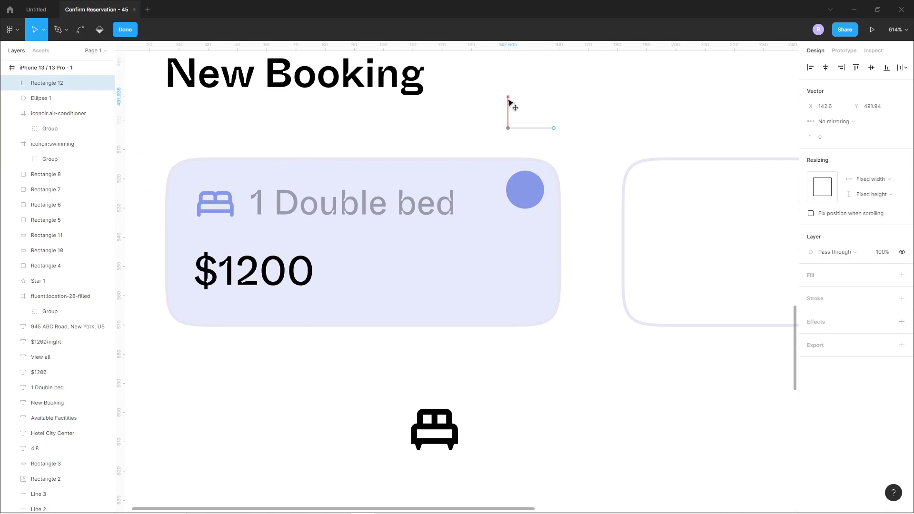
pyautogui.press('Escape')
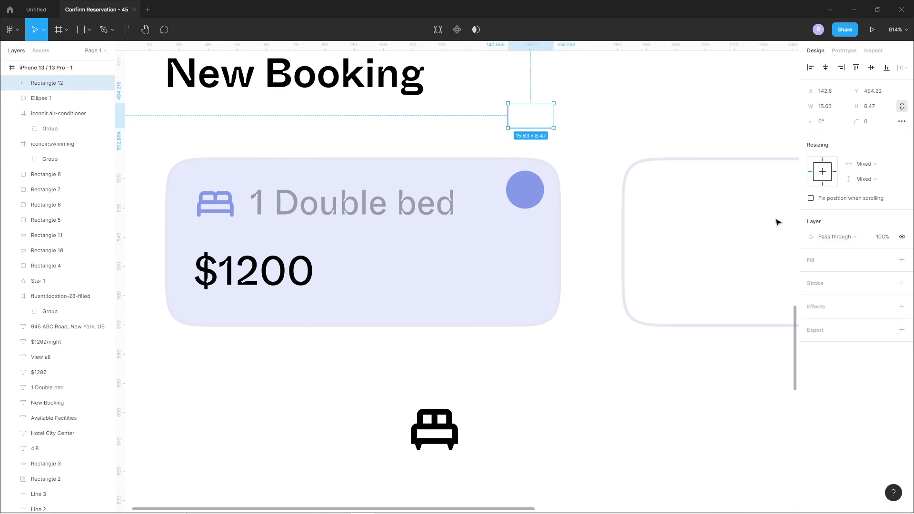
# Give the L-shaped path a stroke, rotate it 45°, and scale it to about 6 × 3.2 inside the blue circle
pyautogui.click(903, 285)
pyautogui.moveTo(563, 109); pyautogui.dragTo(546, 75)
pyautogui.moveTo(518, 132); pyautogui.dragTo(524, 189)
pyautogui.scroll(5, 523, 193)
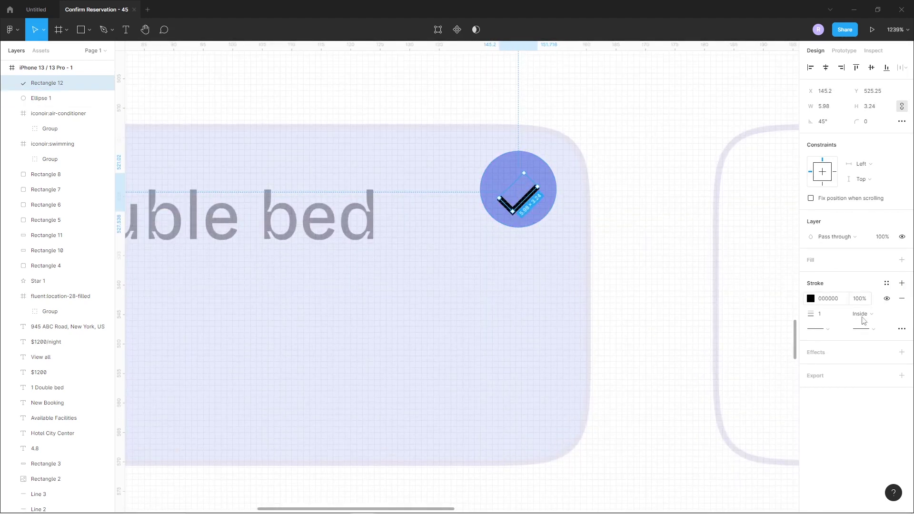
# Give the checkmark stroke round end caps and round joins, and color it white FFFFFF
pyautogui.click(863, 328)
pyautogui.click(853, 395)
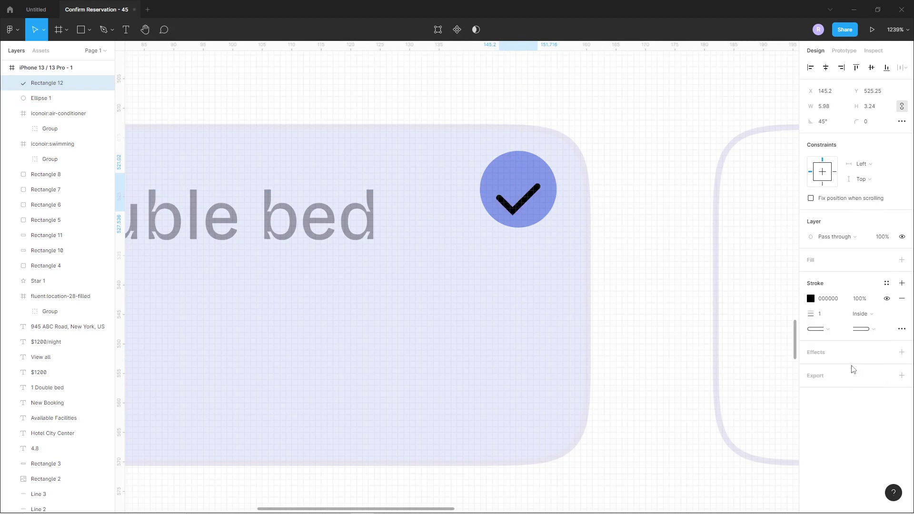
pyautogui.click(902, 329)
pyautogui.click(788, 376)
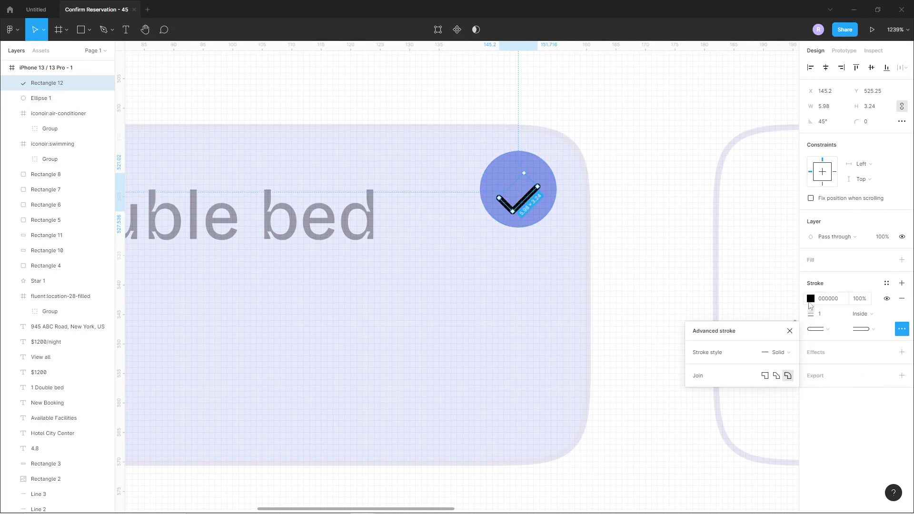
pyautogui.click(811, 299)
pyautogui.write('FFFFFF')
# Center the white checkmark within the blue circle of the first card
pyautogui.keyDown('shift'); pyautogui.click(536, 168); pyautogui.keyUp('shift')
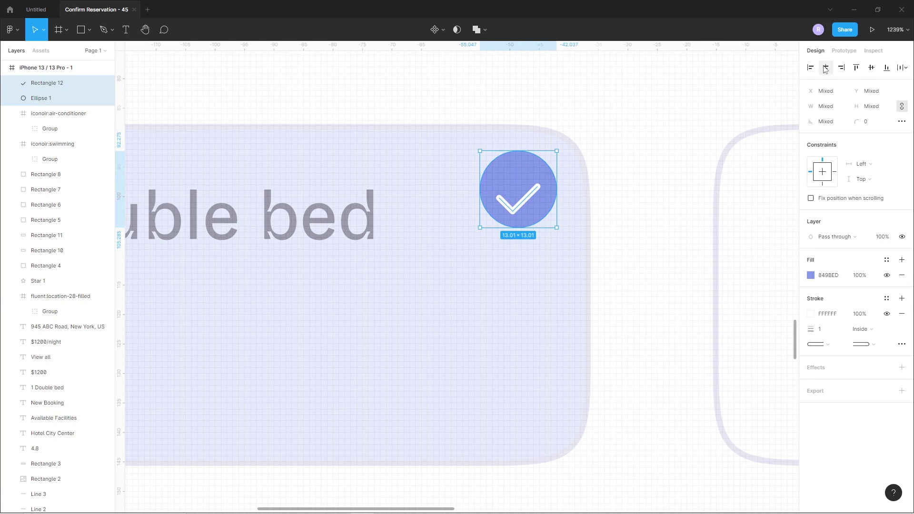
pyautogui.click(639, 155)
pyautogui.click(521, 194)
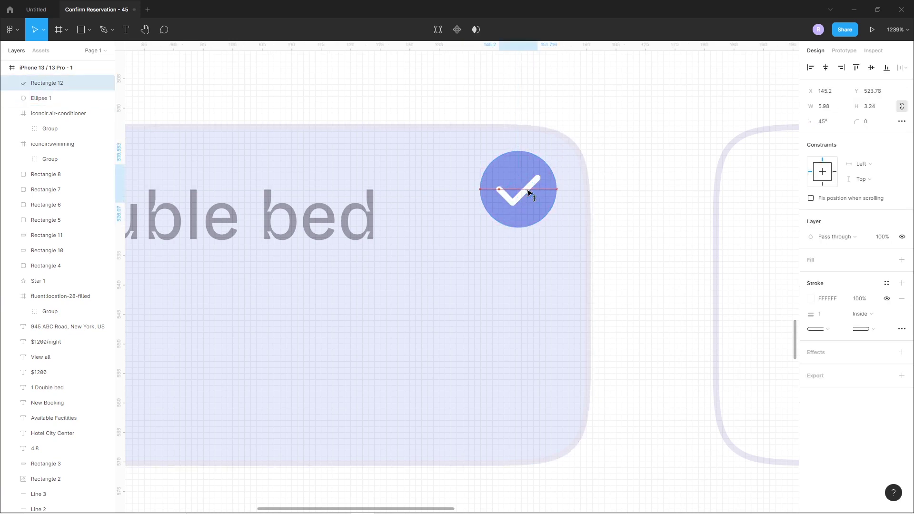
pyautogui.press('Escape')
# Copy the first card's bed icon, "1 Double bed" label and $1200 price into the second and third cards
pyautogui.scroll(-5, 620, 210)
pyautogui.moveTo(619, 310); pyautogui.dragTo(413, 298)
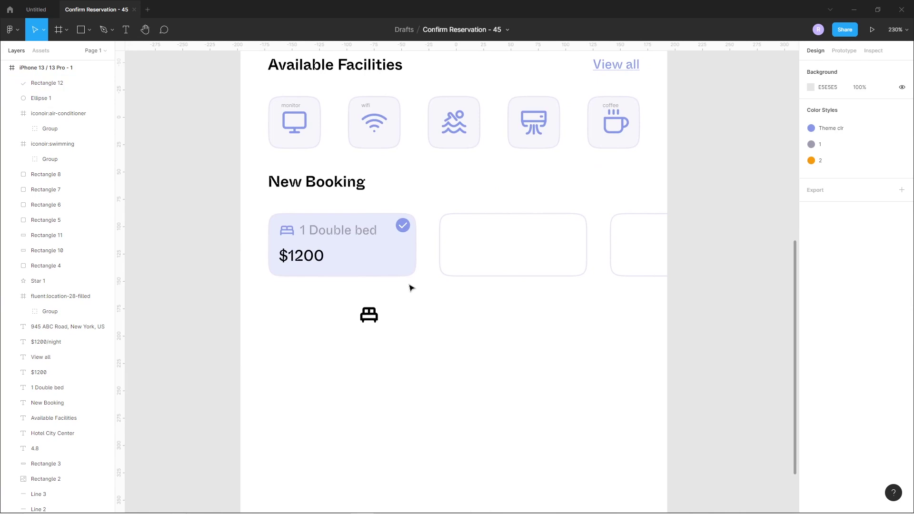
pyautogui.click(333, 230)
pyautogui.keyDown('shift'); pyautogui.click(287, 230); pyautogui.keyUp('shift')
pyautogui.keyDown('shift'); pyautogui.click(310, 255); pyautogui.keyUp('shift')
pyautogui.moveTo(320, 241); pyautogui.dragTo(492, 250)
pyautogui.hscroll(2, 488, 309)
pyautogui.hotkey('ctrl', 'd')
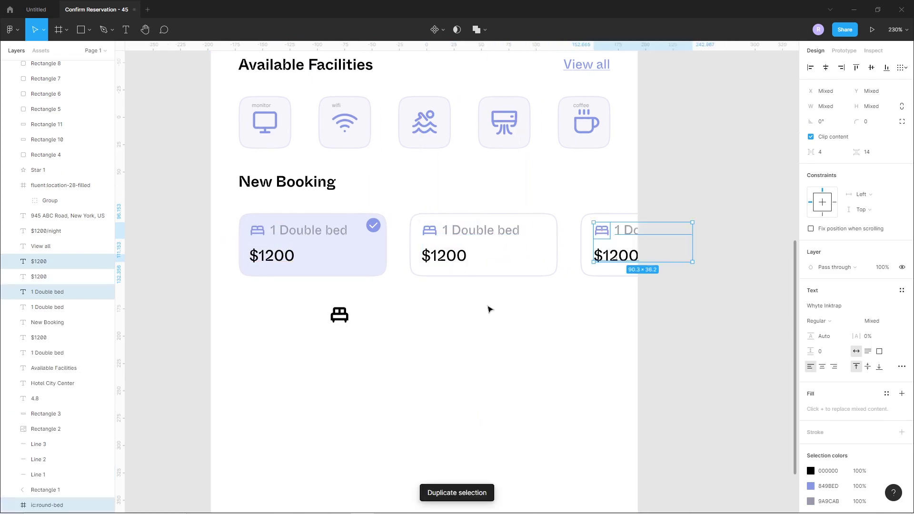
# Replace the double bed icon in the second card with the black single bed icon
pyautogui.click(400, 323)
pyautogui.moveTo(339, 315); pyautogui.dragTo(446, 268)
pyautogui.scroll(5, 424, 242)
pyautogui.click(476, 252)
pyautogui.press('Delete')
# Recolor the second card's single bed icon with the gray local color used by its label
pyautogui.click(562, 264)
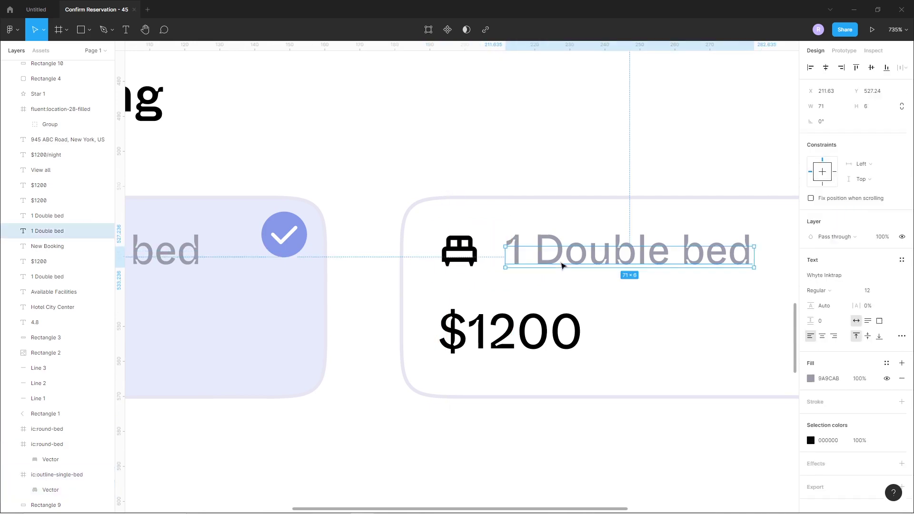
pyautogui.click(458, 257)
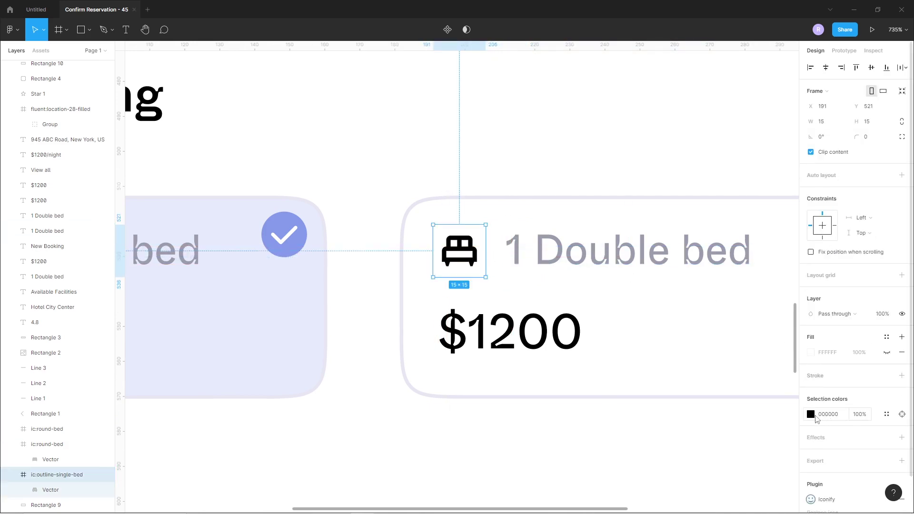
pyautogui.click(811, 414)
pyautogui.click(708, 466)
pyautogui.press('Escape')
# Change the second card's label to "2 Single beds" and its price to $1800
pyautogui.keyDown('ctrl'); pyautogui.scroll(-5, 416, 392); pyautogui.keyUp('ctrl')
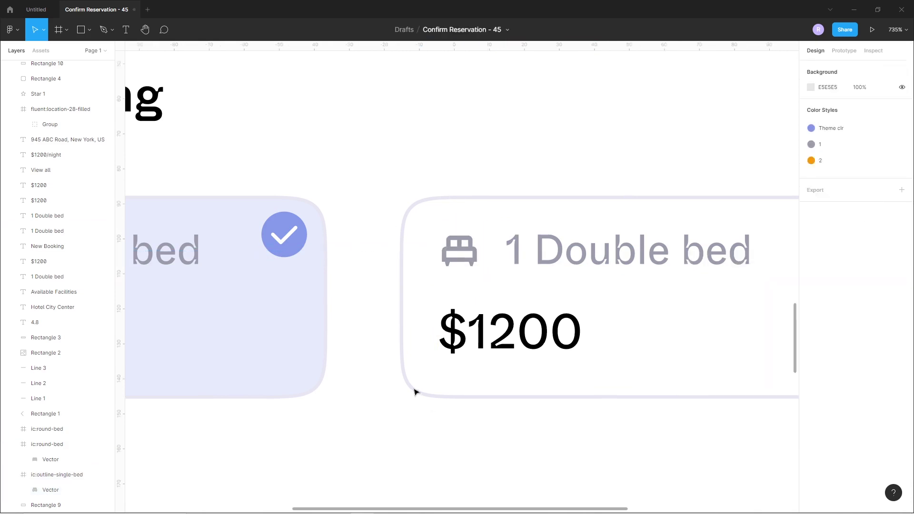
pyautogui.click(458, 331)
pyautogui.press('Return')
pyautogui.doubleClick(454, 331)
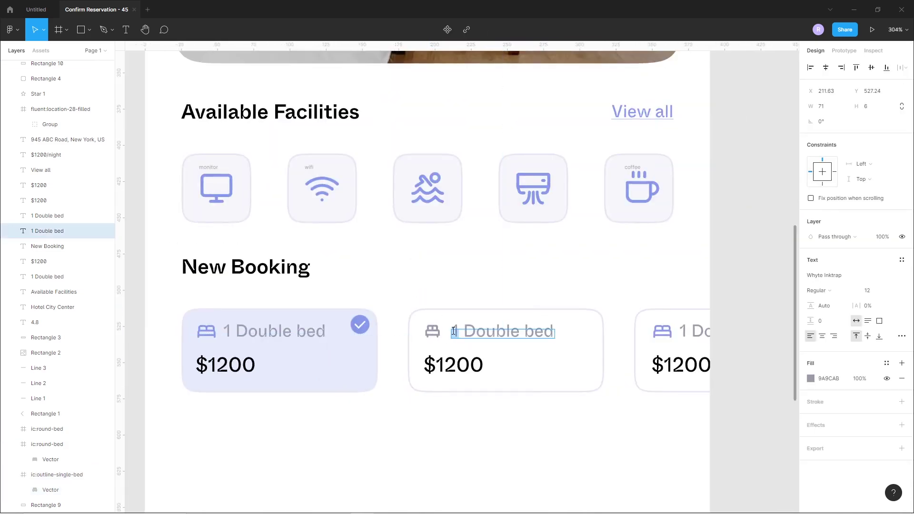
pyautogui.write('2')
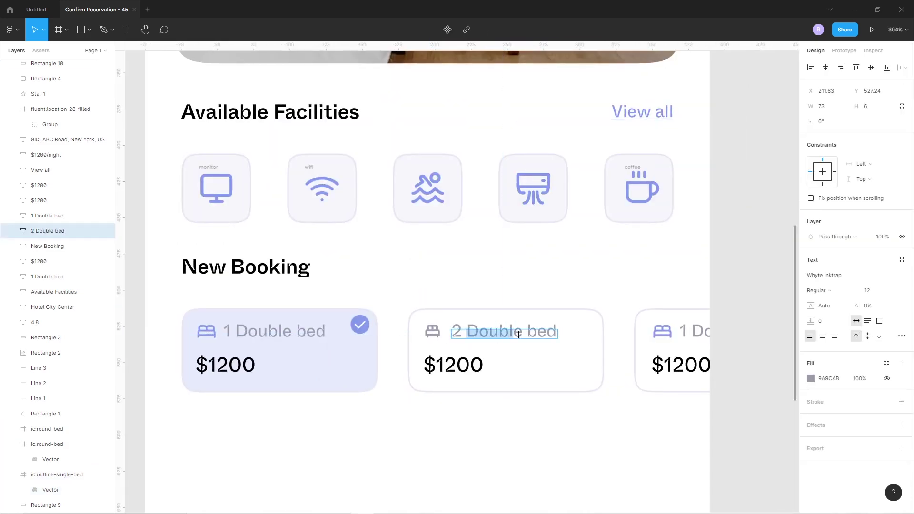
pyautogui.write('Sing')
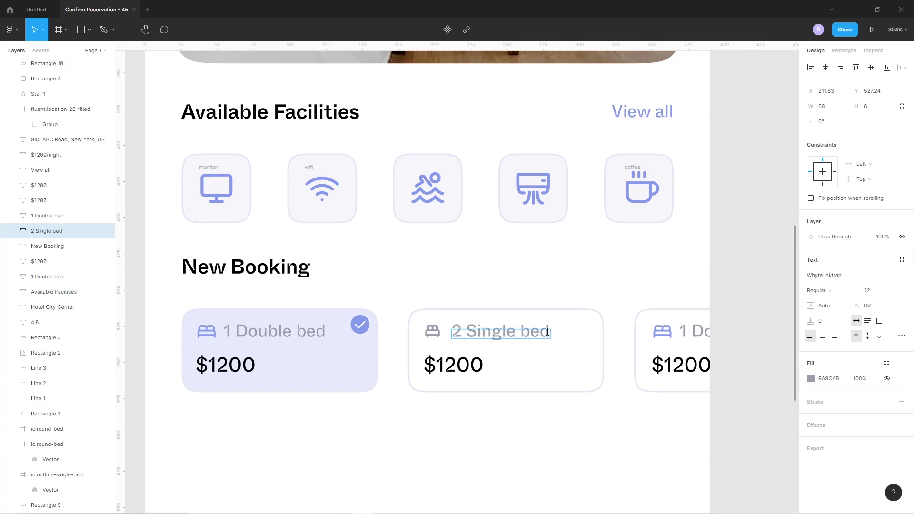
pyautogui.write('s')
pyautogui.hscroll(3, 465, 399)
pyautogui.doubleClick(379, 365)
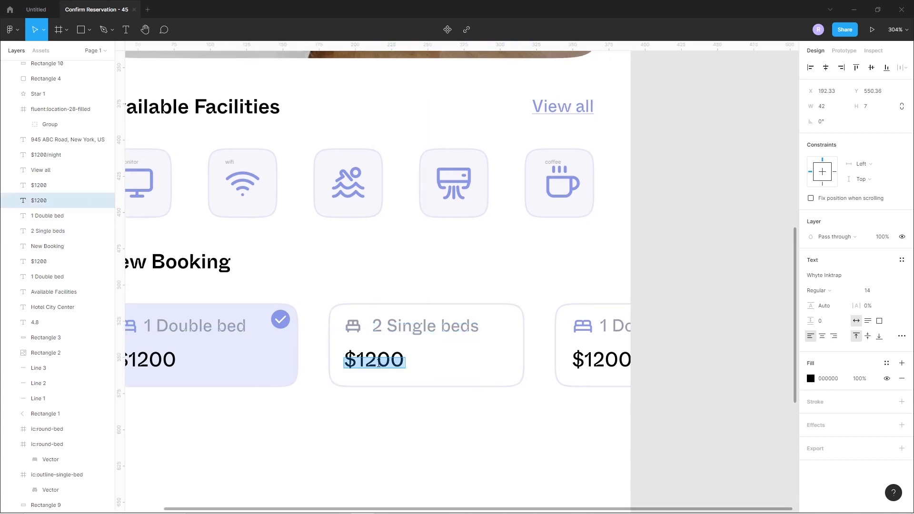
pyautogui.write('1')
pyautogui.press('Escape')
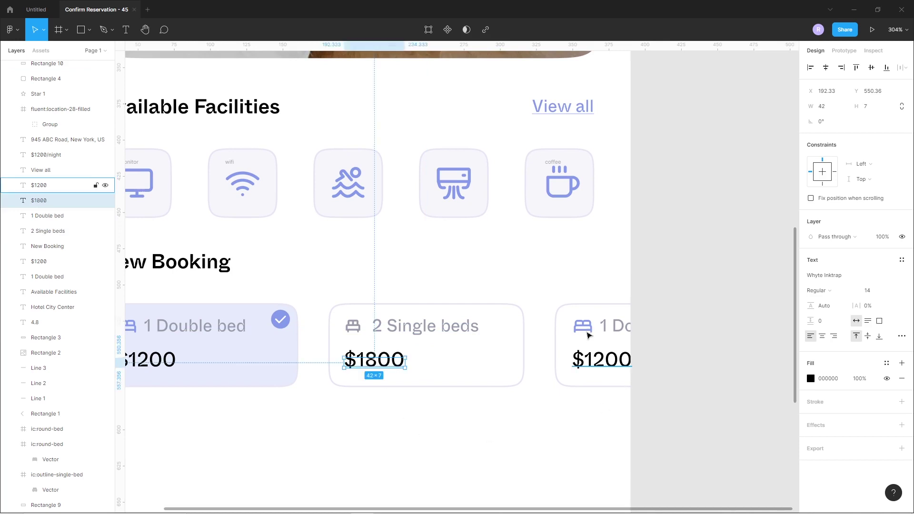
# Change the third card's label to "2 Double bed" and its price to $2400
pyautogui.doubleClick(615, 326)
pyautogui.write('2 Doub')
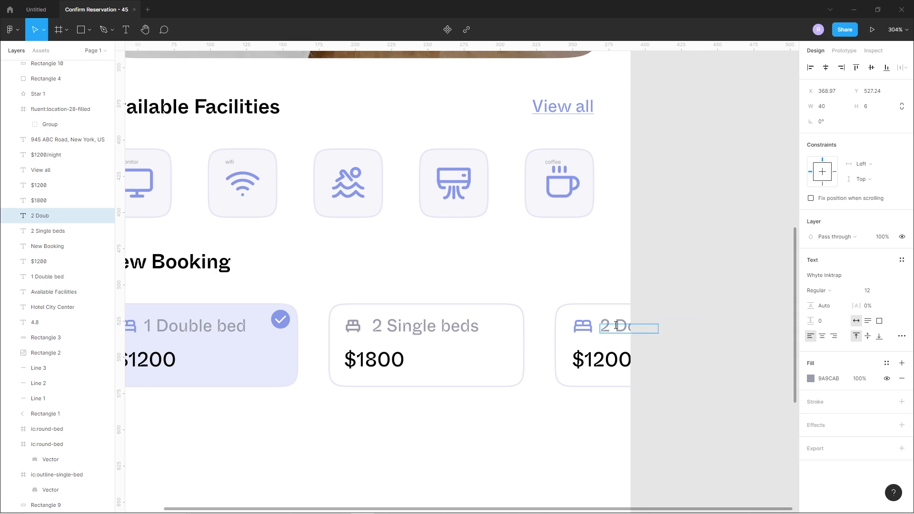
pyautogui.click(602, 360)
pyautogui.doubleClick(602, 361)
pyautogui.moveTo(592, 361); pyautogui.dragTo(619, 361)
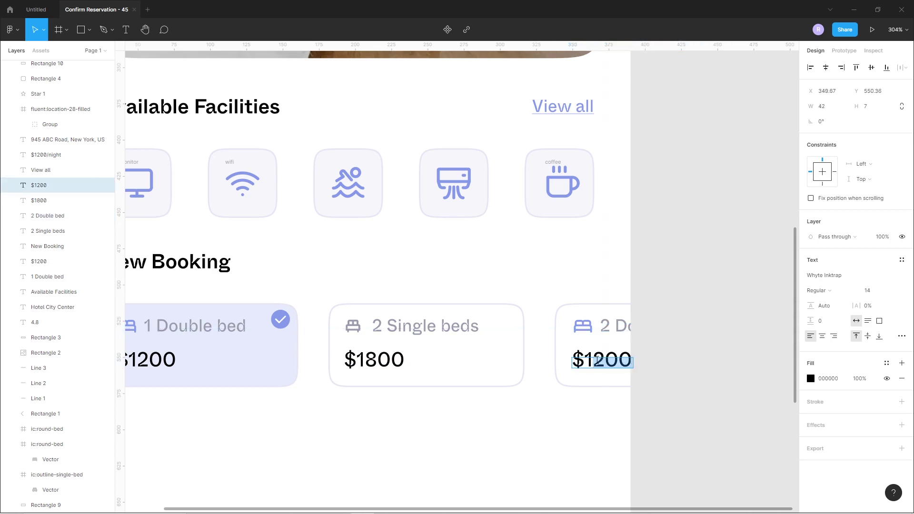
pyautogui.press('BackSpace')
pyautogui.press('BackSpace')
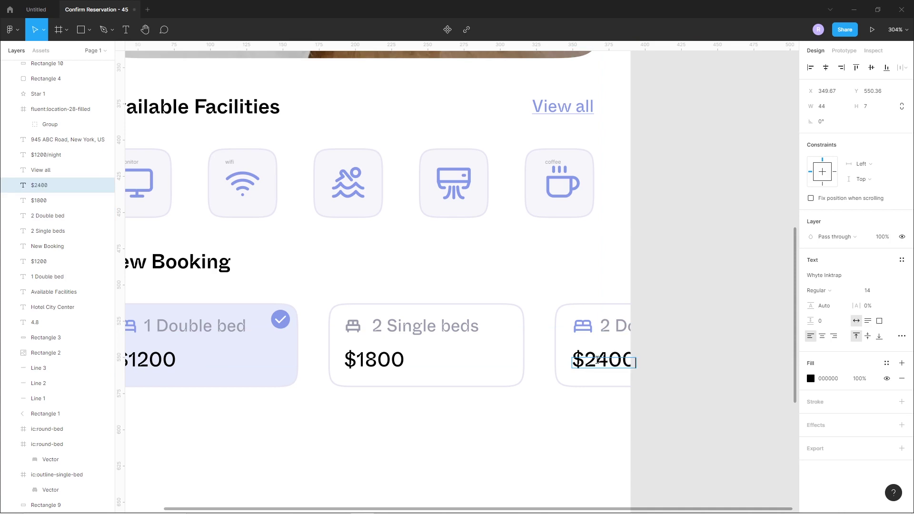
pyautogui.click(548, 426)
# Copy an outlined card below the first booking card and widen it to about 340, spanning the content width
pyautogui.scroll(-5, 548, 426)
pyautogui.moveTo(506, 390); pyautogui.dragTo(400, 378)
pyautogui.click(408, 390)
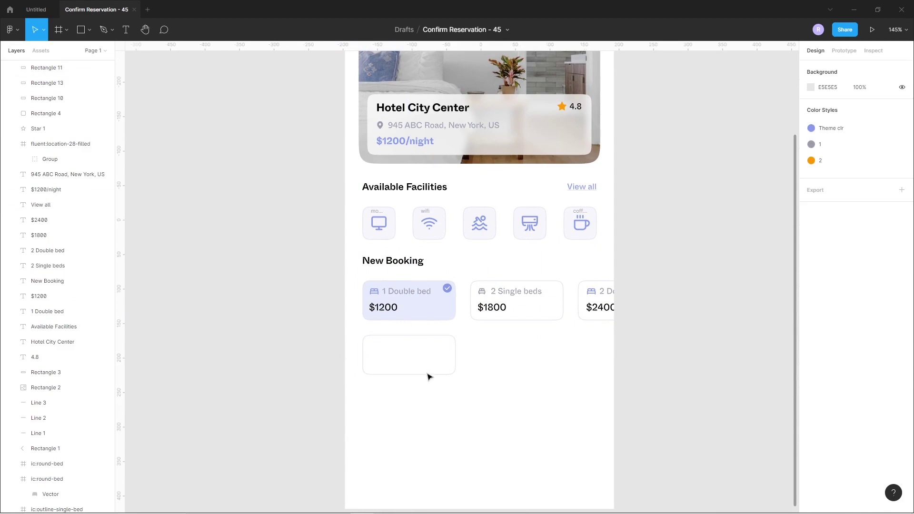
pyautogui.moveTo(456, 356); pyautogui.dragTo(598, 357)
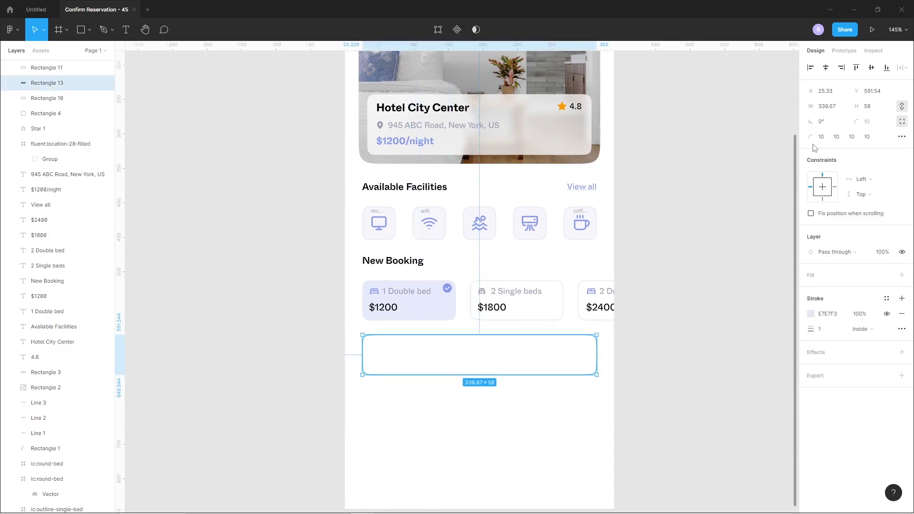
pyautogui.press('Up')
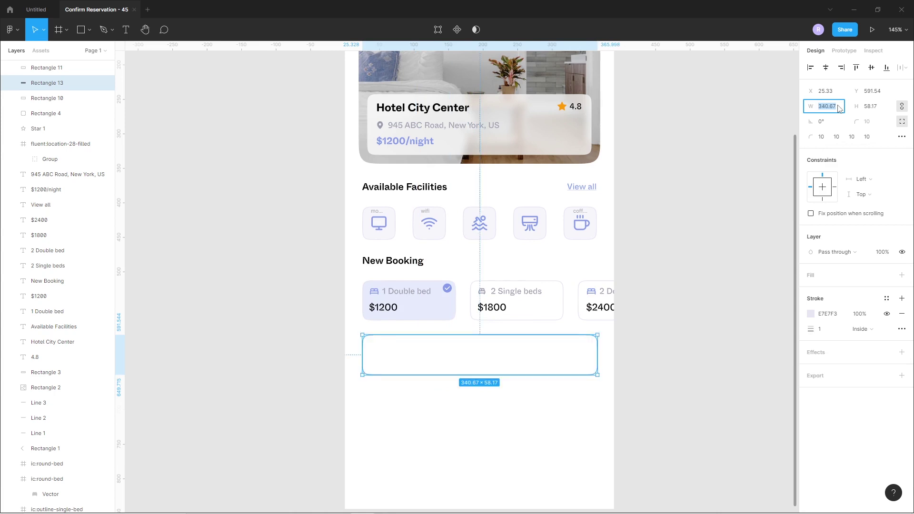
pyautogui.click(538, 383)
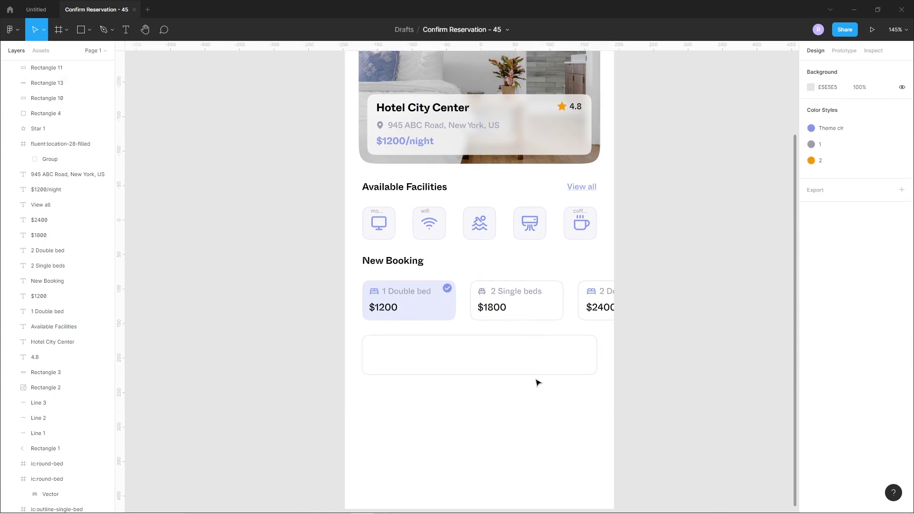
# Copy the "1 Double bed" label into the wide card, change its text to "Date", and place it at X 35.5
pyautogui.keyDown('ctrl'); pyautogui.scroll(5, 473, 357); pyautogui.keyUp('ctrl')
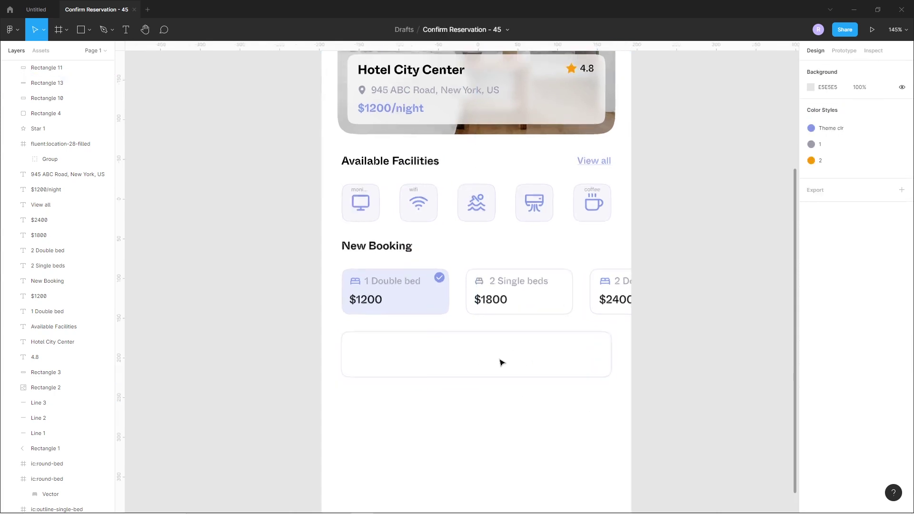
pyautogui.keyDown('alt'); pyautogui.moveTo(372, 272); pyautogui.dragTo(364, 350); pyautogui.keyUp('alt')
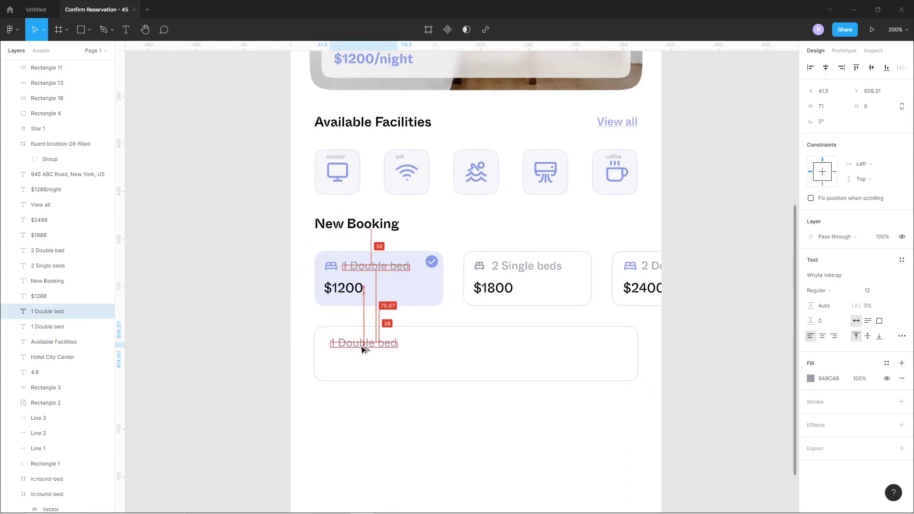
pyautogui.doubleClick(358, 349)
pyautogui.write('Da')
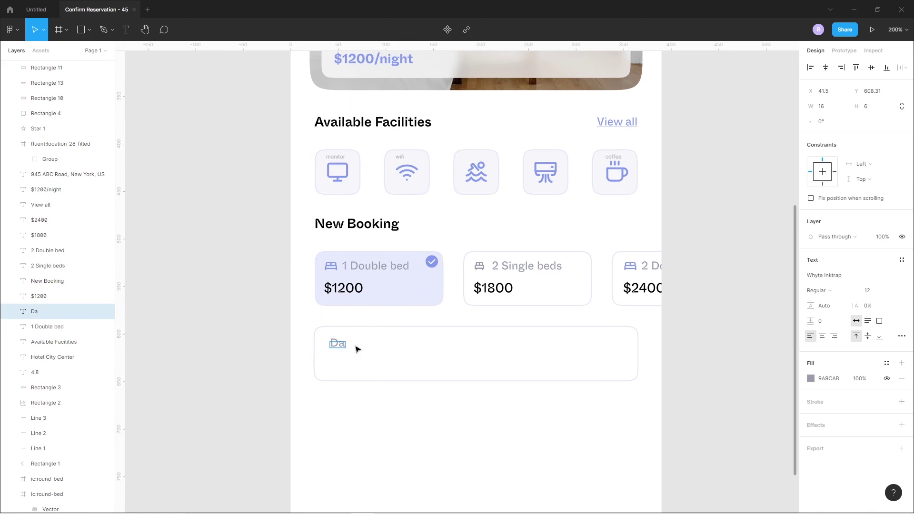
pyautogui.press('Escape')
pyautogui.press('Left')
pyautogui.press('Left')
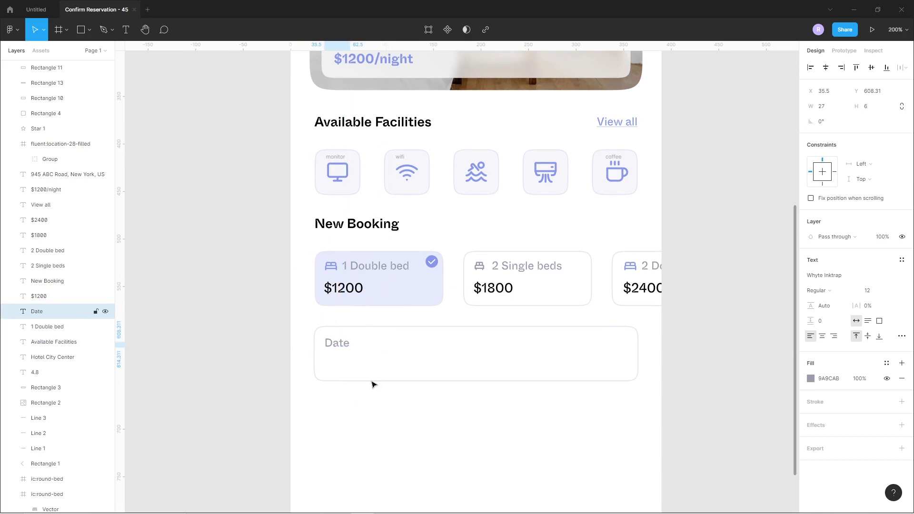
# Copy the $1200 price below the "Date" label and change its text to "19 - Oct - 2021"
pyautogui.moveTo(345, 350); pyautogui.dragTo(348, 367)
pyautogui.press('Delete')
pyautogui.moveTo(344, 289); pyautogui.dragTo(346, 362)
pyautogui.doubleClick(346, 362)
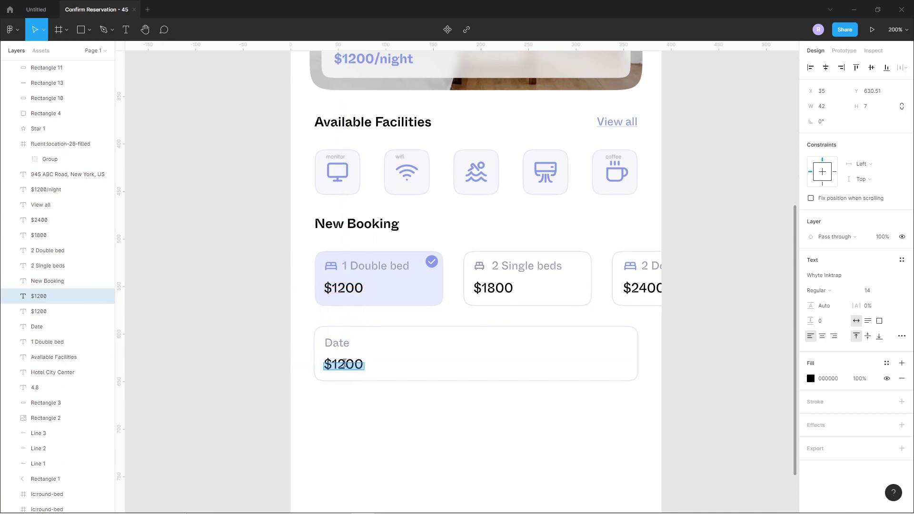
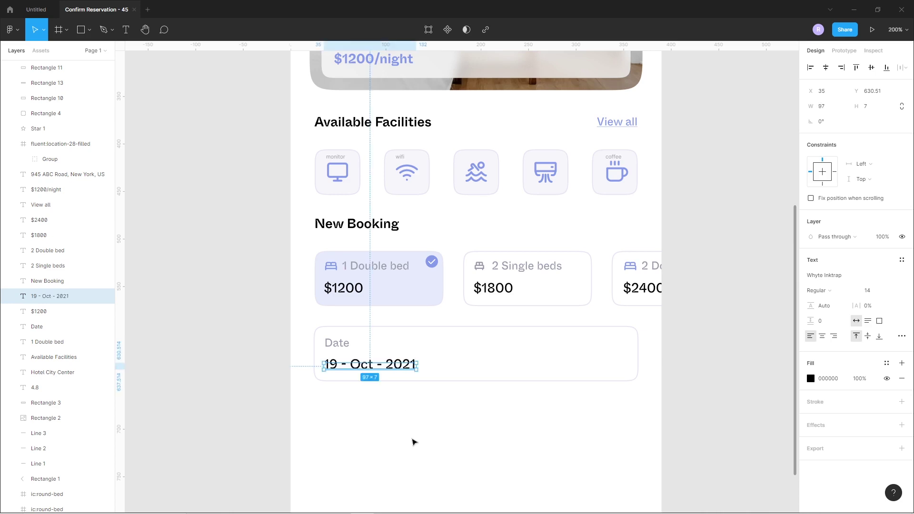
pyautogui.click(413, 441)
# Draw a vertical line about 29 long near the right end of the date card and center it vertically in the card
pyautogui.click(90, 29)
pyautogui.click(72, 67)
pyautogui.moveTo(573, 344); pyautogui.dragTo(573, 368)
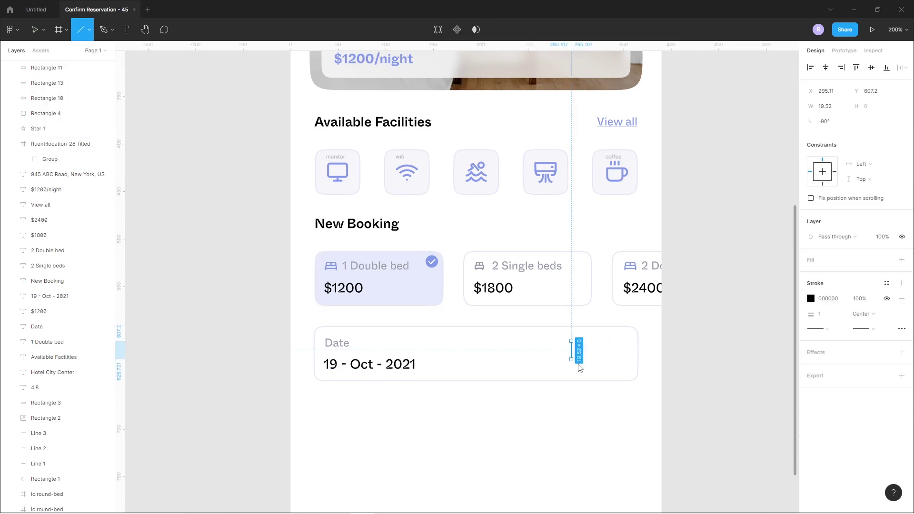
pyautogui.keyDown('shift'); pyautogui.click(596, 331); pyautogui.keyUp('shift')
pyautogui.click(872, 68)
pyautogui.click(637, 412)
# Recolor the vertical divider line in the date card to match the card's light outline color
pyautogui.click(572, 362)
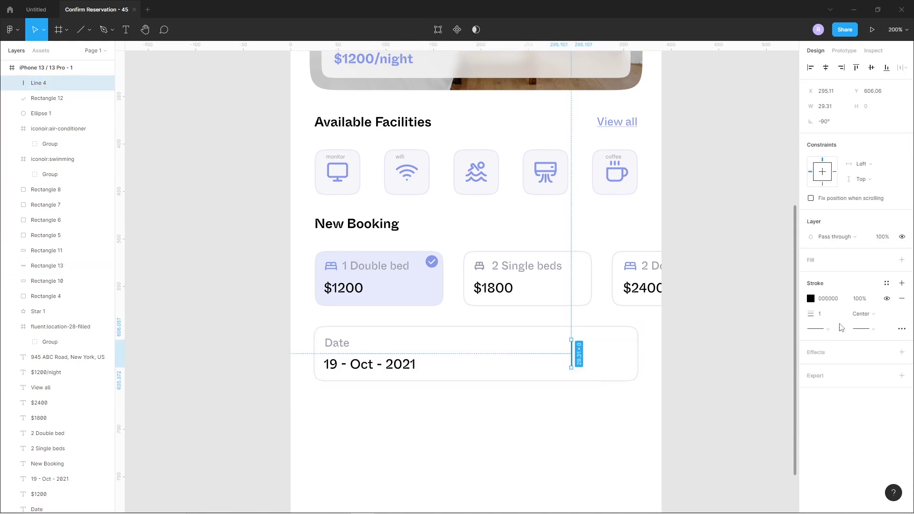
pyautogui.click(811, 298)
pyautogui.click(699, 407)
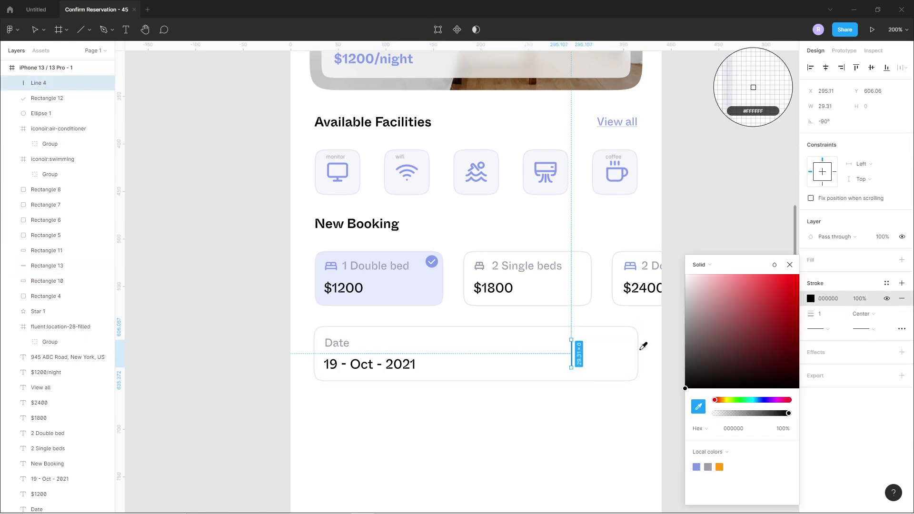
pyautogui.click(642, 346)
pyautogui.click(616, 434)
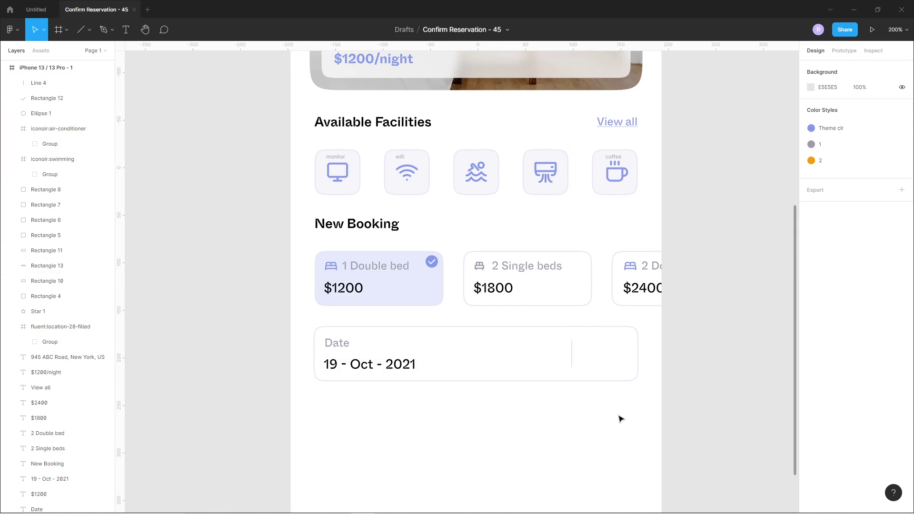
pyautogui.hscroll(2, 601, 402)
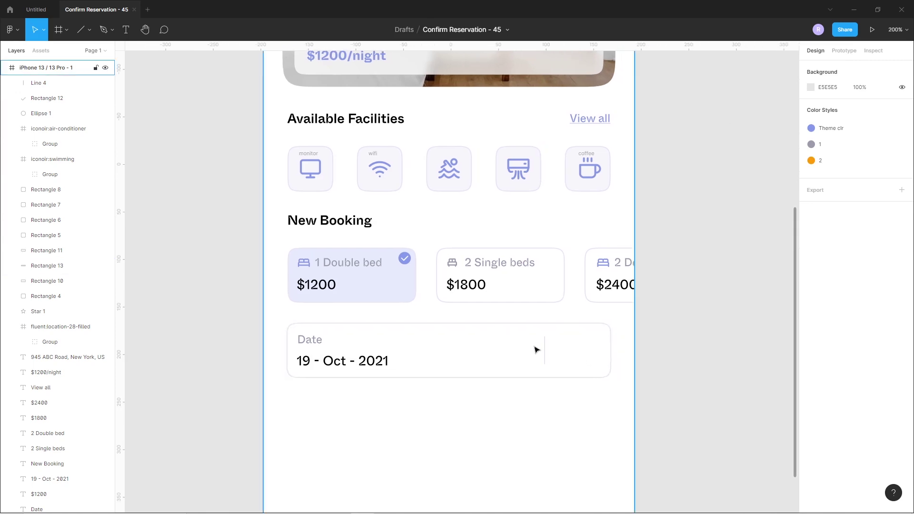
# Copy the back-arrow chevron from the top of the screen into the date card's right end and rotate it to 45° so it points down
pyautogui.hotkey('shift', '1')
pyautogui.moveTo(414, 107); pyautogui.dragTo(579, 415)
pyautogui.scroll(5, 580, 418)
pyautogui.scroll(5, 580, 419)
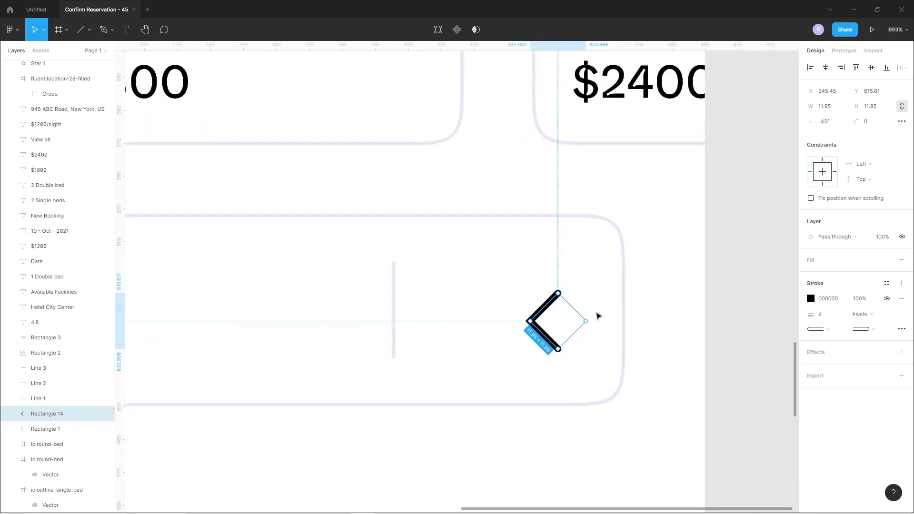
pyautogui.moveTo(589, 315); pyautogui.dragTo(551, 250)
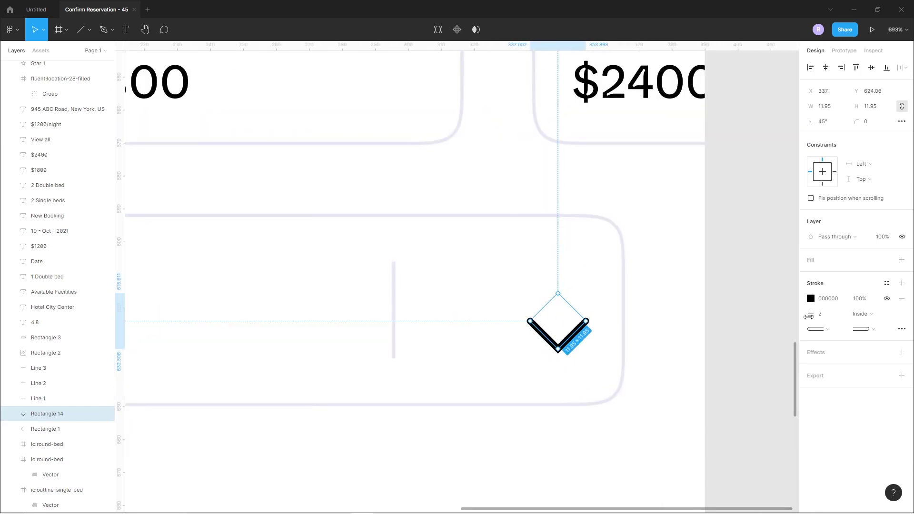
# Recolor the chevron to 849BED and shrink it to about 8.27, centered vertically in the date card
pyautogui.click(811, 298)
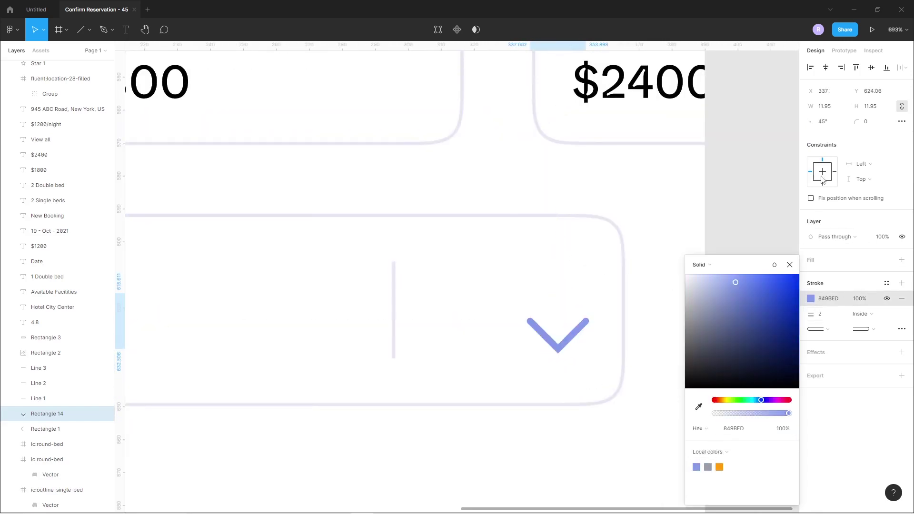
pyautogui.moveTo(585, 322)
pyautogui.mouseDown()
pyautogui.moveTo(567, 323)
pyautogui.moveTo(587, 308)
pyautogui.moveTo(582, 319)
pyautogui.mouseUp()
pyautogui.click(532, 487)
pyautogui.keyDown('shift'); pyautogui.click(624, 292); pyautogui.keyUp('shift')
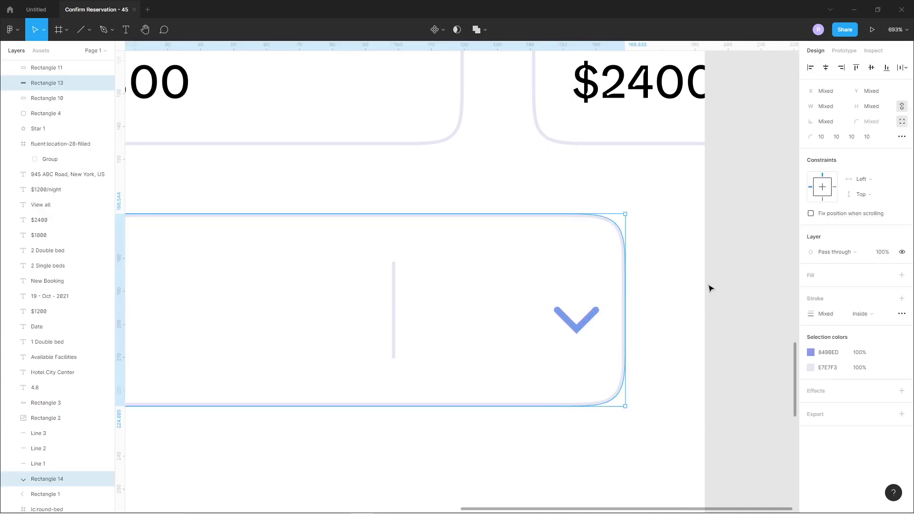
pyautogui.click(725, 270)
pyautogui.click(586, 318)
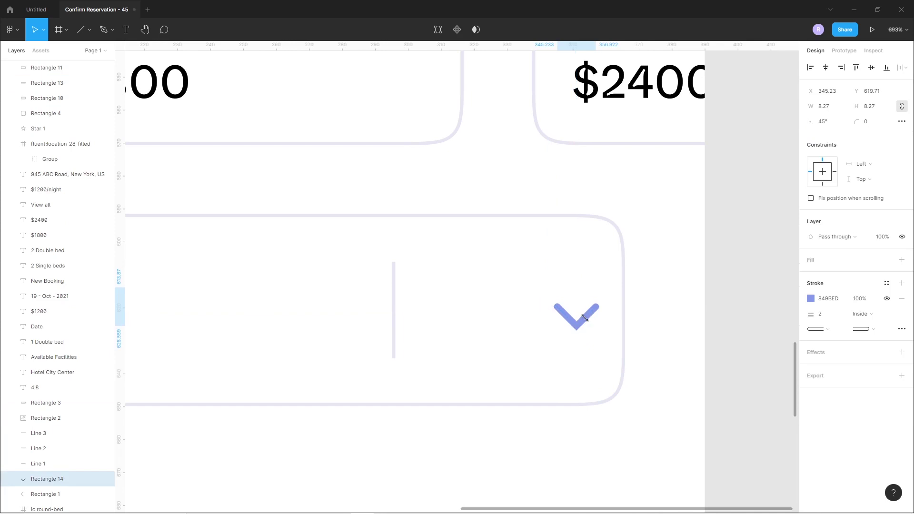
pyautogui.click(640, 357)
# Insert a calendar icon from the Feather Icons plugin using the search "cal", and place it between the divider and the chevron
pyautogui.scroll(-5, 619, 364)
pyautogui.scroll(-3, 572, 444)
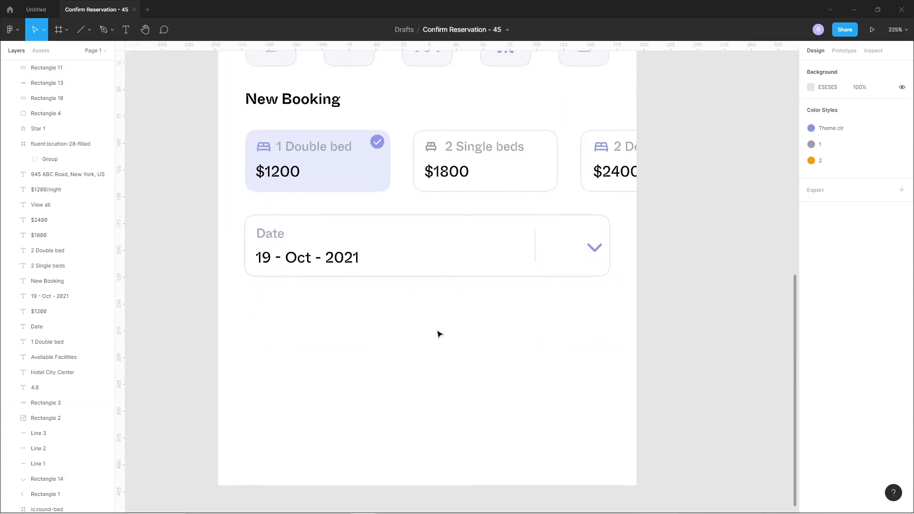
pyautogui.rightClick(436, 338)
pyautogui.moveTo(466, 438)
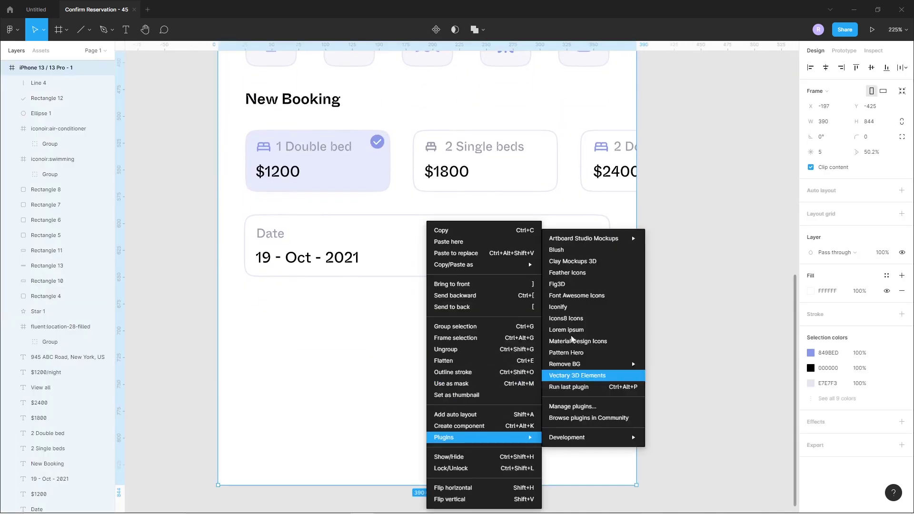
pyautogui.click(574, 272)
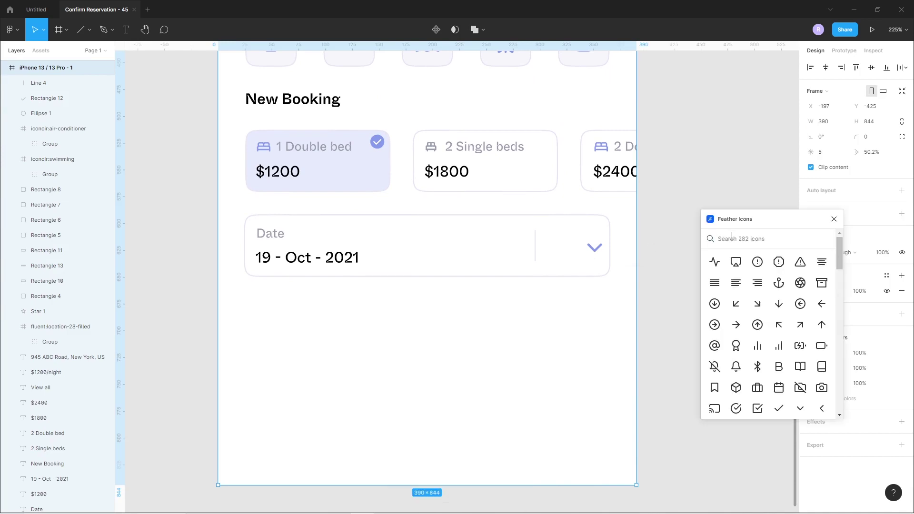
pyautogui.write('cal')
pyautogui.click(718, 264)
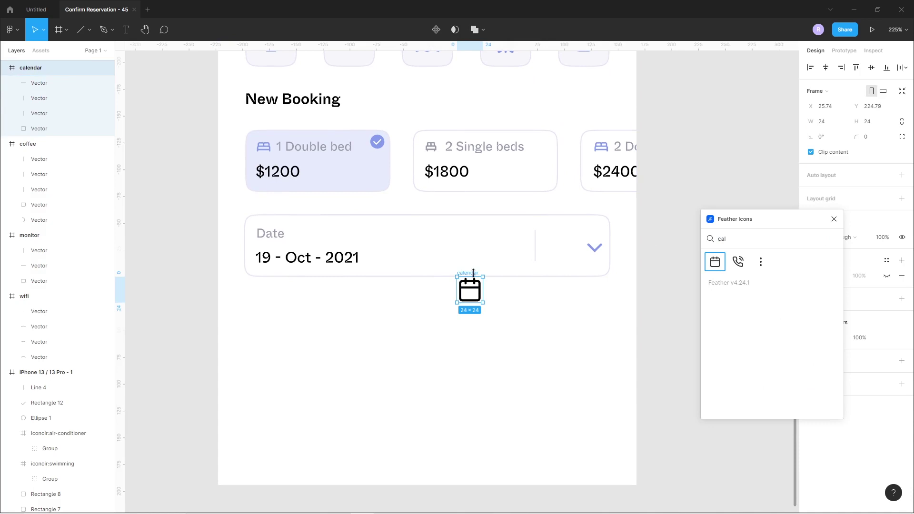
pyautogui.moveTo(478, 285); pyautogui.dragTo(567, 240)
pyautogui.click(834, 219)
# Recolor the calendar icon to 849BED and center it vertically within the date card
pyautogui.click(811, 338)
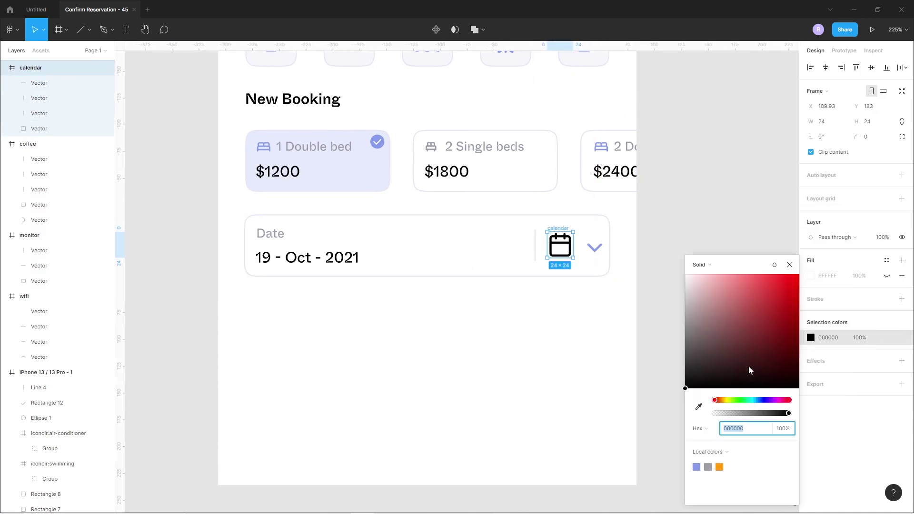
pyautogui.click(696, 467)
pyautogui.scroll(5, 577, 229)
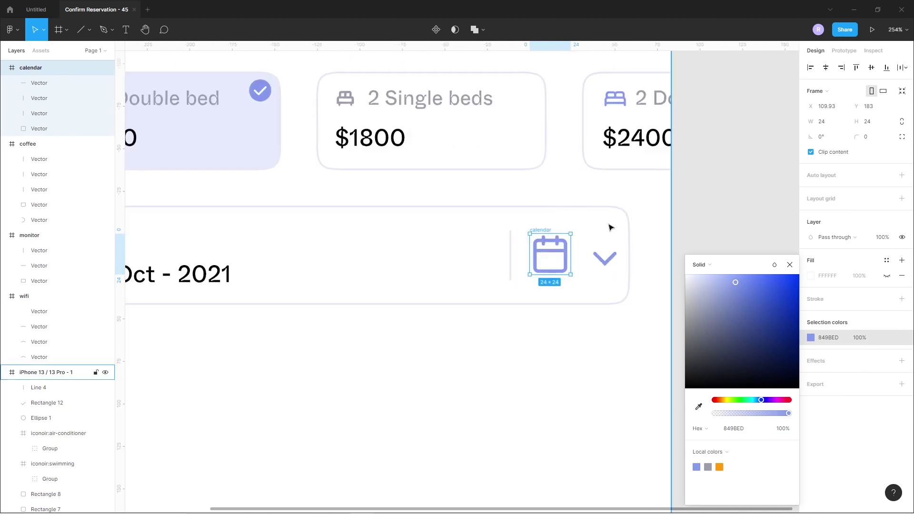
pyautogui.keyDown('shift'); pyautogui.click(559, 208); pyautogui.keyUp('shift')
pyautogui.click(874, 69)
pyautogui.press('Escape')
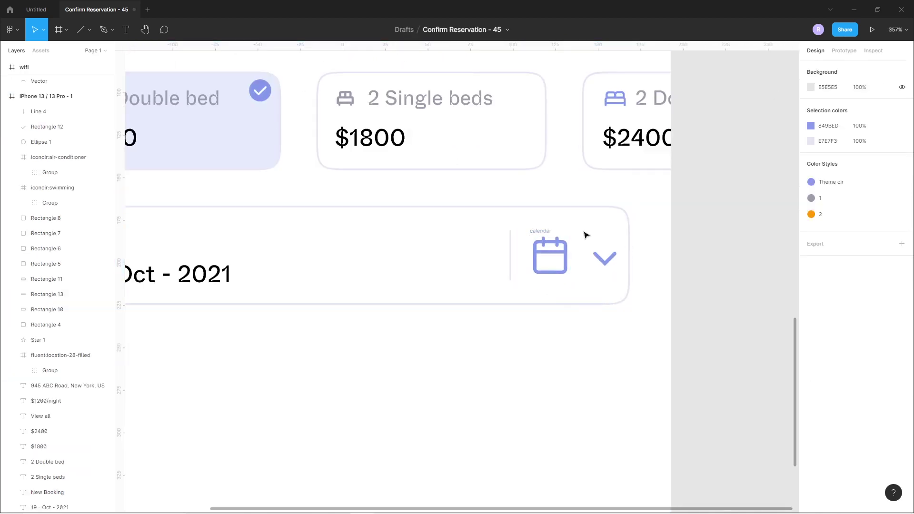
# Shift the calendar icon left to X 106, between the divider and the chevron
pyautogui.click(539, 233)
pyautogui.click(590, 342)
pyautogui.scroll(-5, 592, 361)
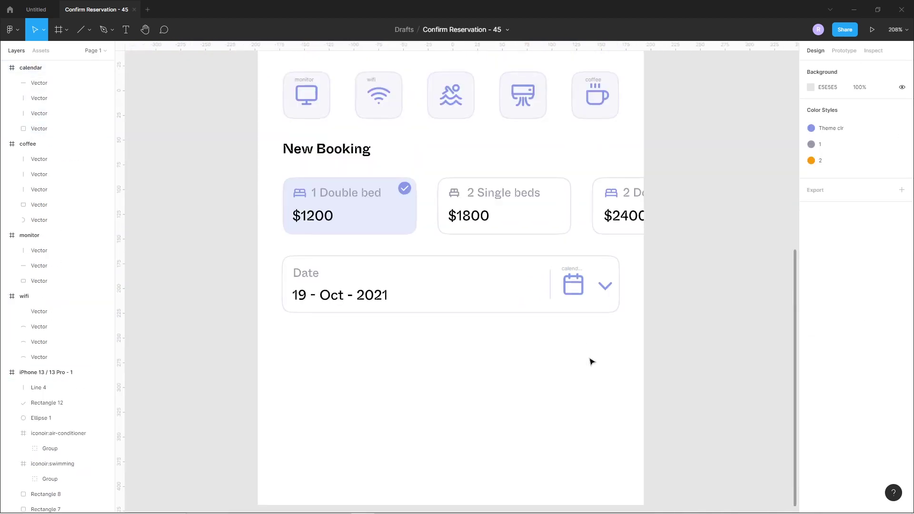
pyautogui.moveTo(555, 289); pyautogui.dragTo(571, 270)
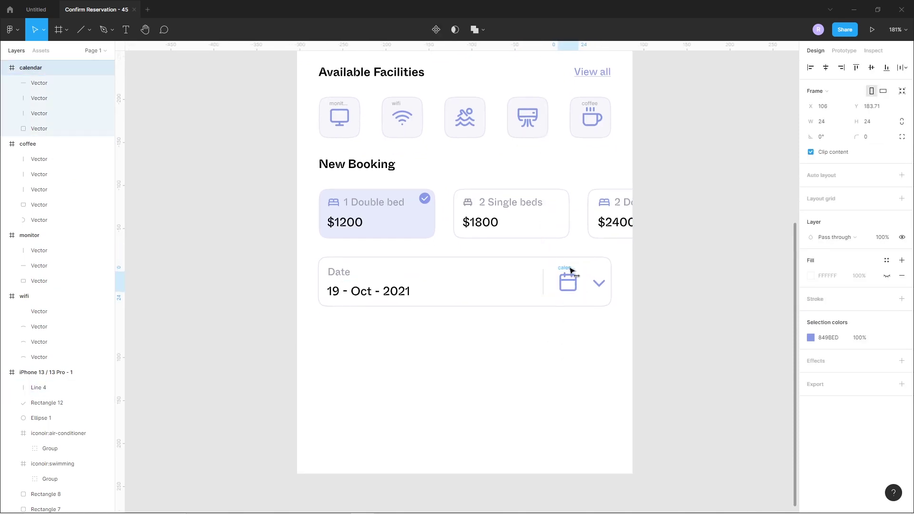
pyautogui.click(560, 373)
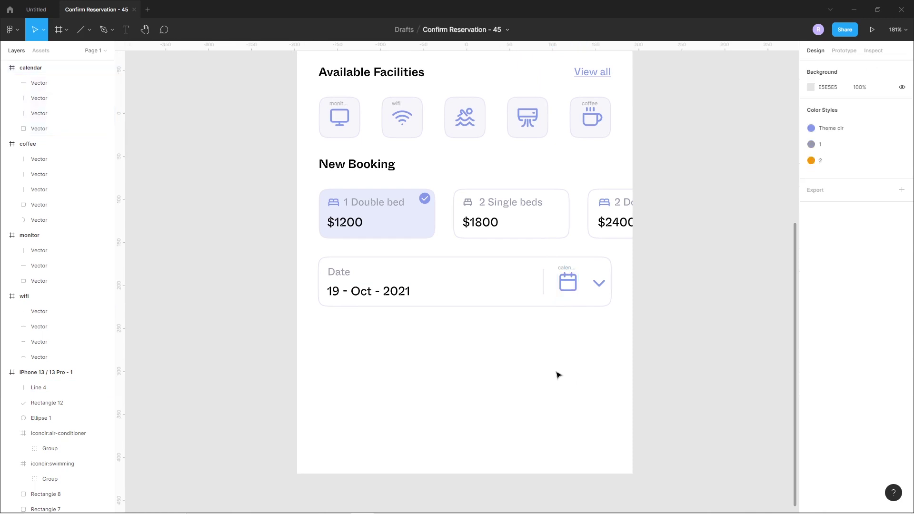
# Duplicate the whole date card with its contents and place the copy directly below the original
pyautogui.moveTo(482, 361); pyautogui.dragTo(477, 352)
pyautogui.moveTo(310, 245); pyautogui.dragTo(612, 320)
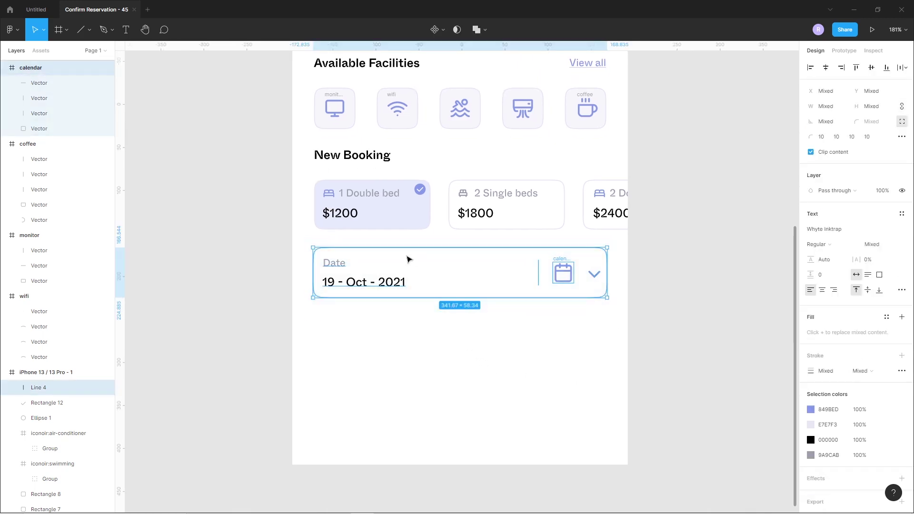
pyautogui.hotkey('ctrl', 'd')
pyautogui.moveTo(384, 290); pyautogui.dragTo(388, 352)
pyautogui.click(405, 407)
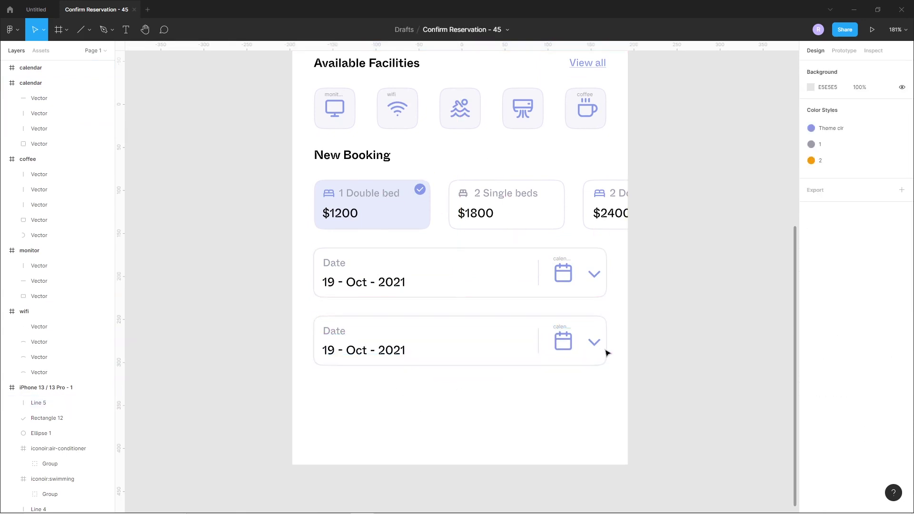
# Narrow the copied card's outline to about 163 and delete the copied divider and calendar drawing
pyautogui.click(607, 348)
pyautogui.moveTo(607, 348); pyautogui.dragTo(453, 351)
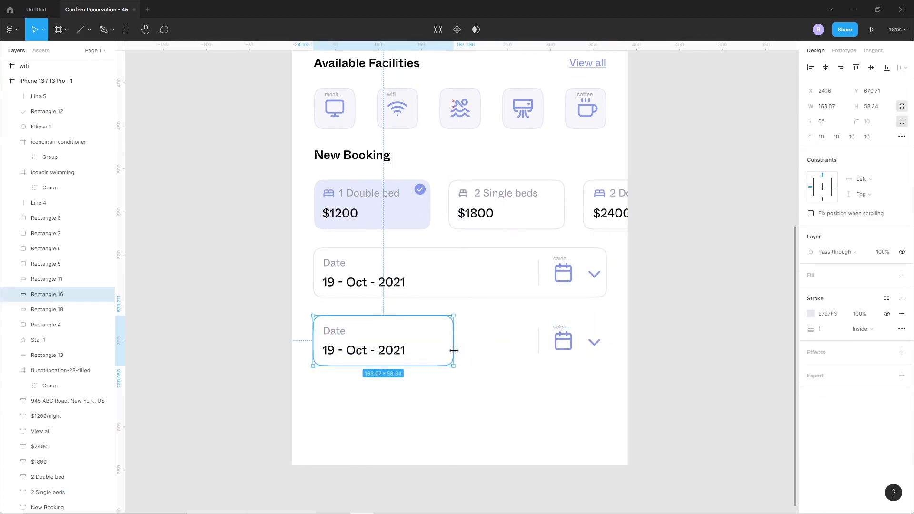
pyautogui.click(547, 341)
pyautogui.press('Delete')
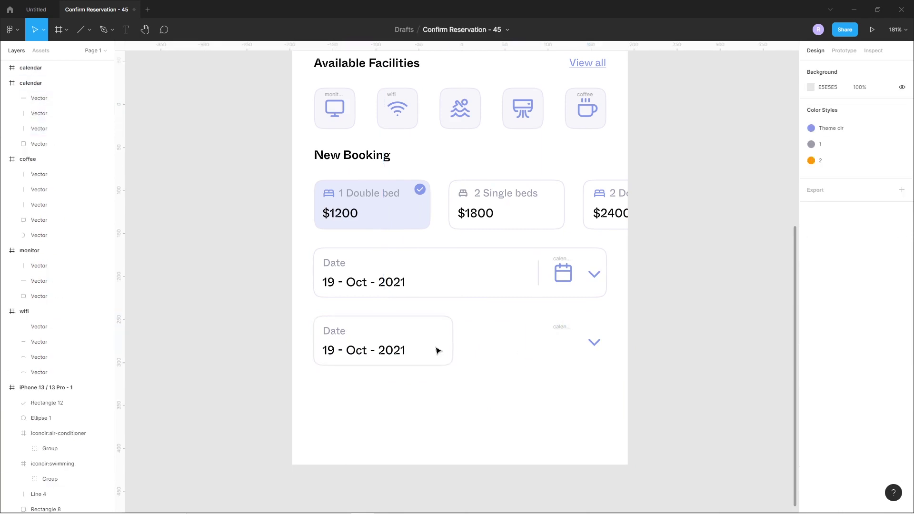
# Reduce the copied card's width to 160.07 and delete the leftover empty calendar frame beside it
pyautogui.click(452, 346)
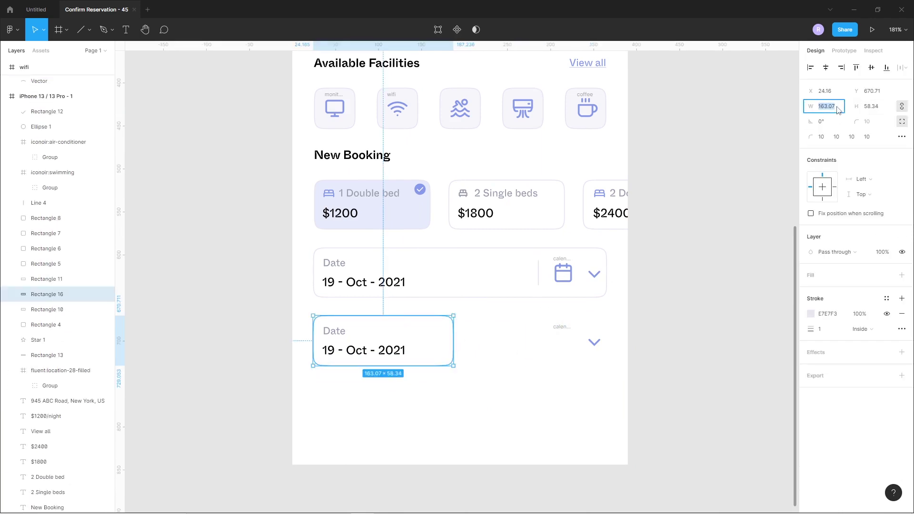
pyautogui.press('Down')
pyautogui.press('Down')
pyautogui.press('Down')
pyautogui.click(564, 349)
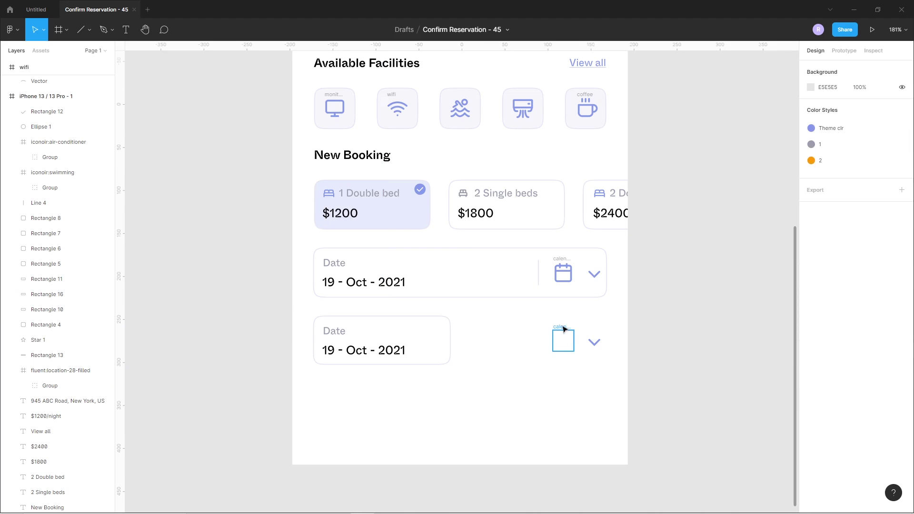
pyautogui.click(564, 329)
pyautogui.press('Delete')
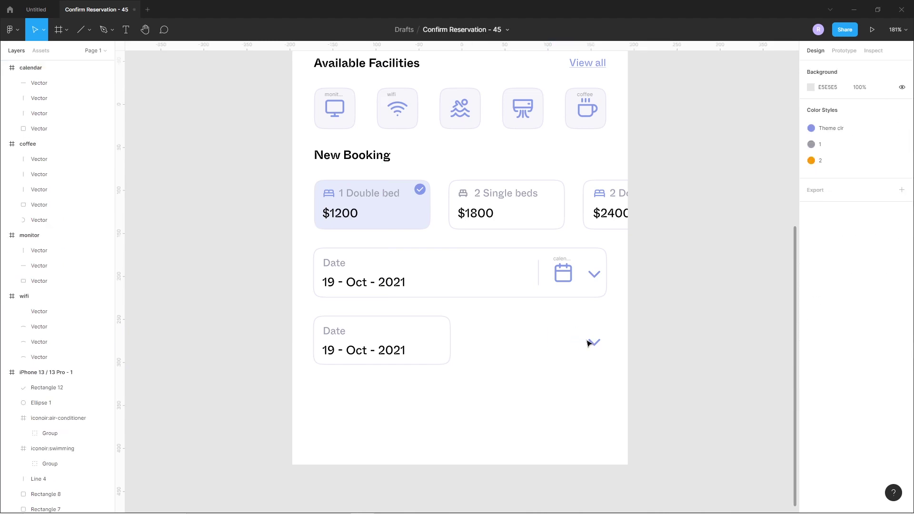
# Set the narrow card's height to 58.27 and move the copied chevron inside its right end
pyautogui.click(453, 338)
pyautogui.moveTo(453, 338); pyautogui.dragTo(451, 339)
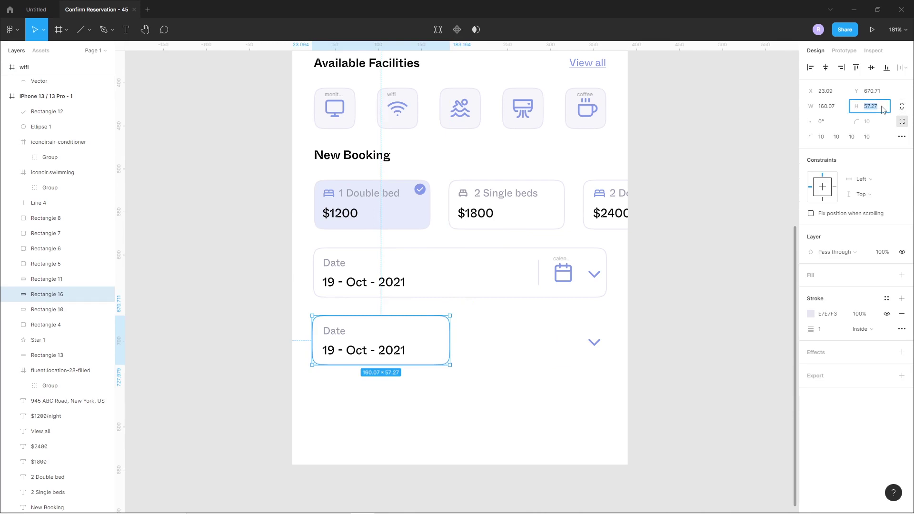
pyautogui.press('Up')
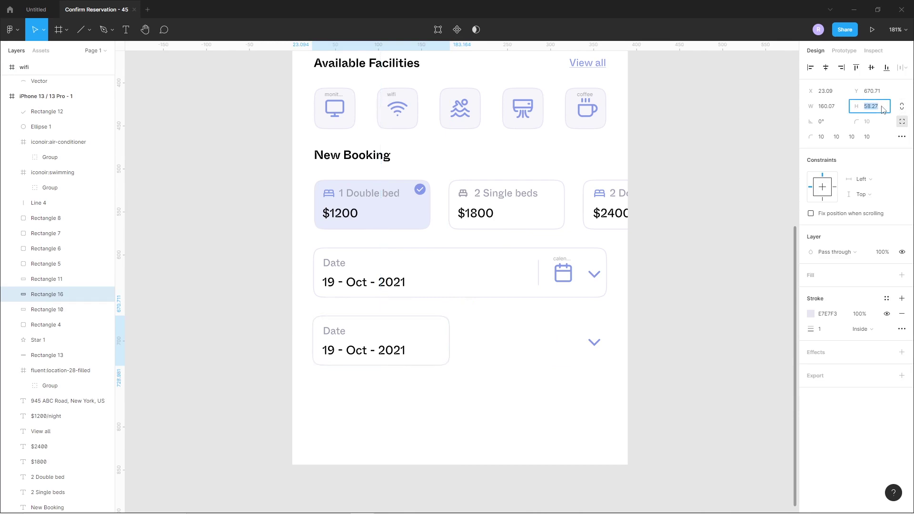
pyautogui.click(589, 336)
pyautogui.moveTo(594, 342); pyautogui.dragTo(438, 344)
# Change the narrow card's date value to "02" and its label to "Guests"
pyautogui.doubleClick(342, 349)
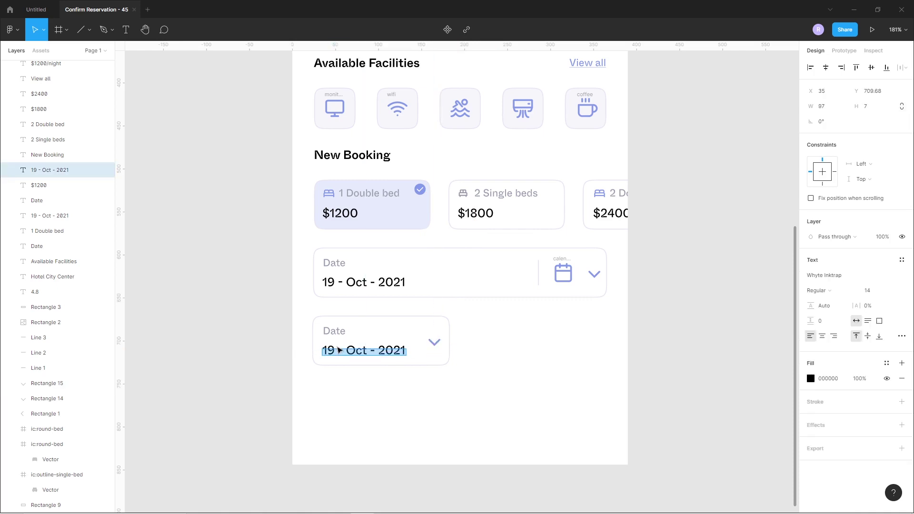
pyautogui.write('02')
pyautogui.doubleClick(338, 331)
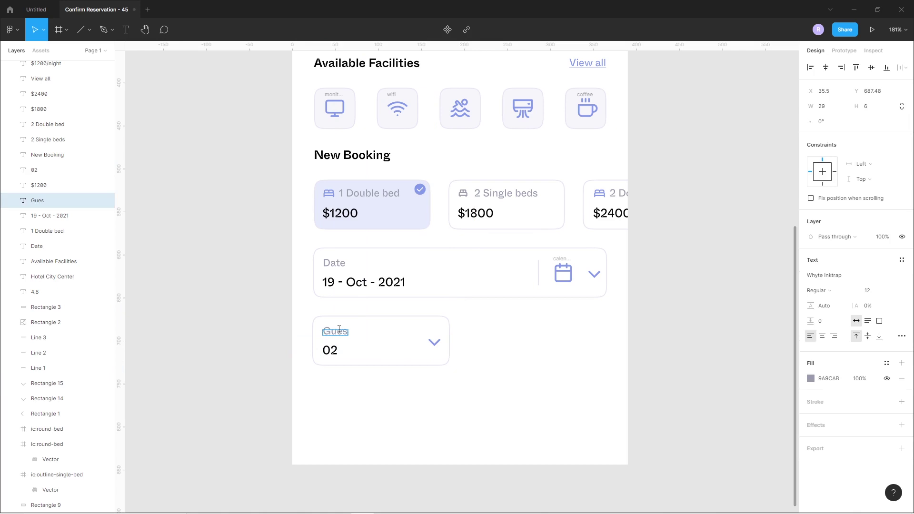
pyautogui.click(398, 389)
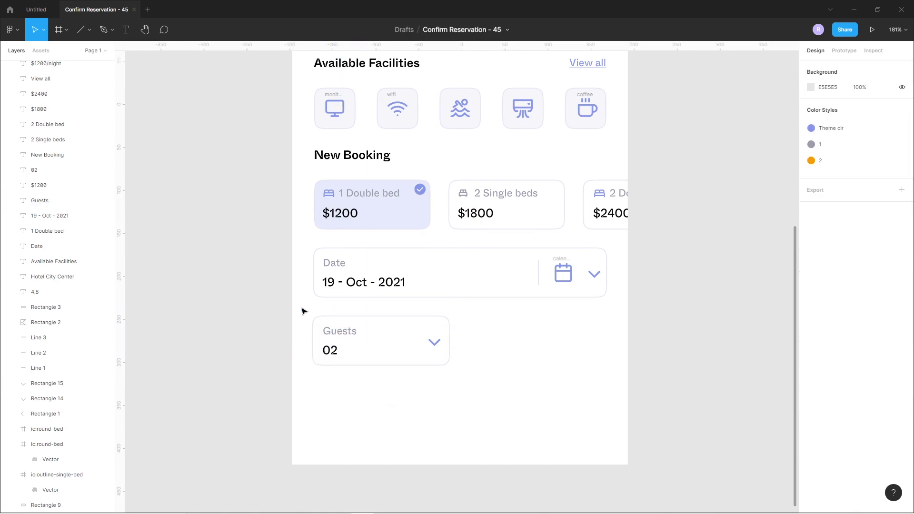
# Duplicate the Guests card with its contents to its right, ending near the date card's right edge
pyautogui.moveTo(314, 318); pyautogui.dragTo(468, 388)
pyautogui.moveTo(439, 357); pyautogui.dragTo(501, 355)
pyautogui.click(481, 398)
# Shift the date card's chevron left to X 342.23, in line with the chevron of the card below
pyautogui.hscroll(1, 481, 400)
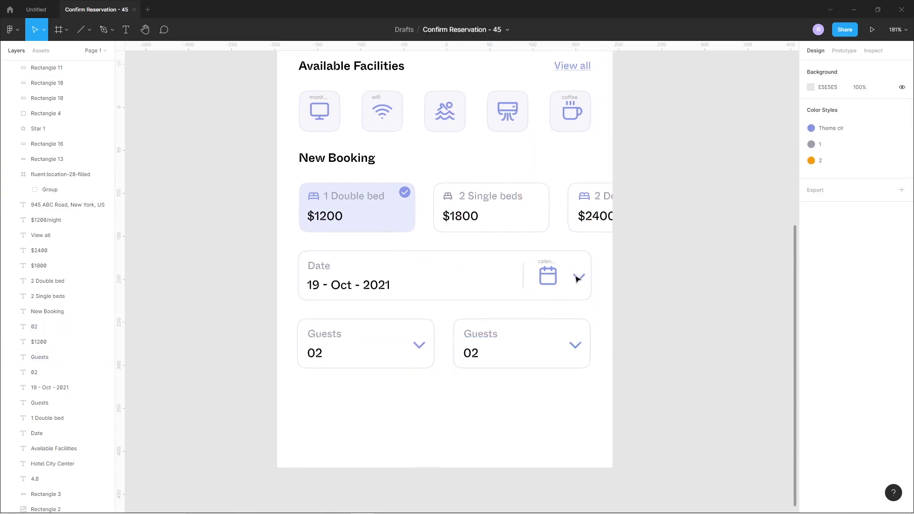
pyautogui.click(584, 281)
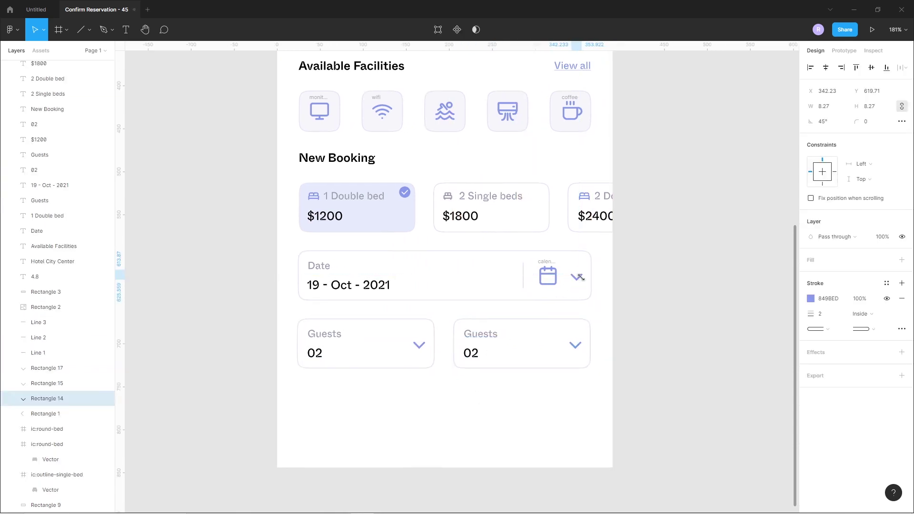
pyautogui.click(538, 408)
# Change the label of the right-hand Guests card to "Time"
pyautogui.scroll(-1, 510, 328)
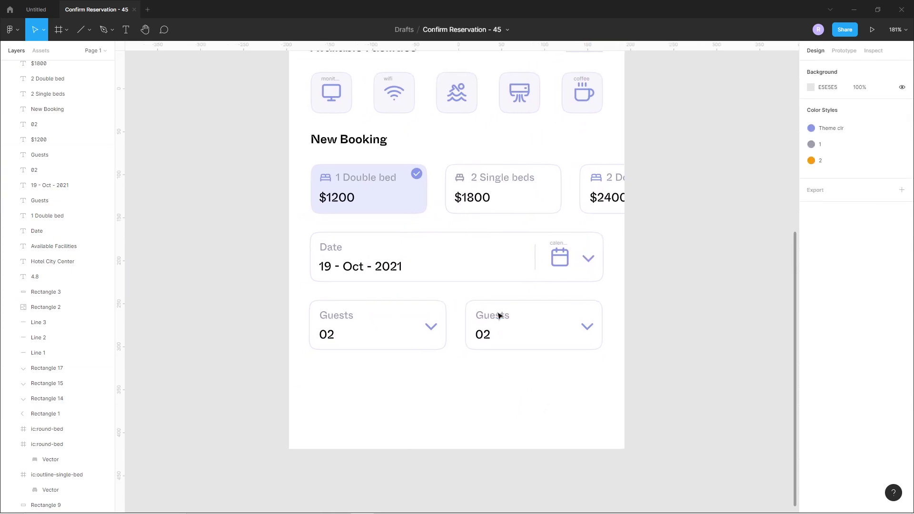
pyautogui.click(497, 312)
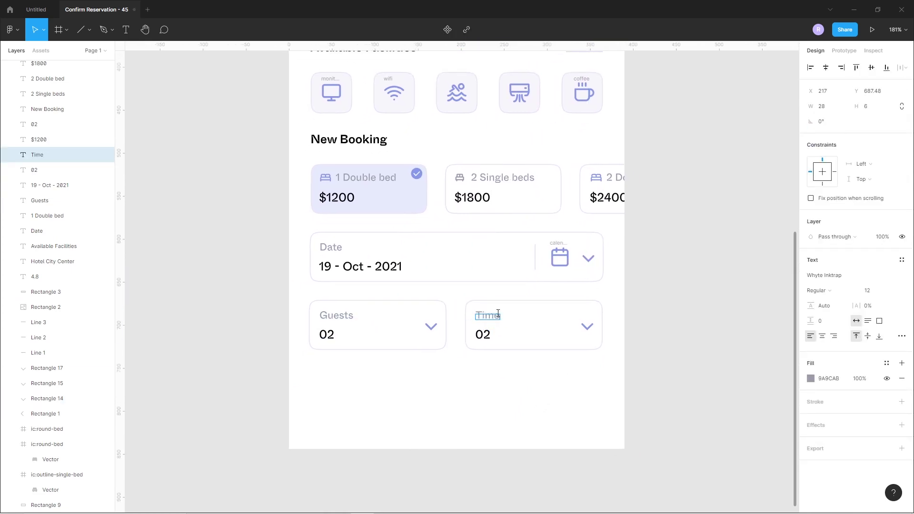
# Change the value on the Time card to "10:30 pm"
pyautogui.click(483, 335)
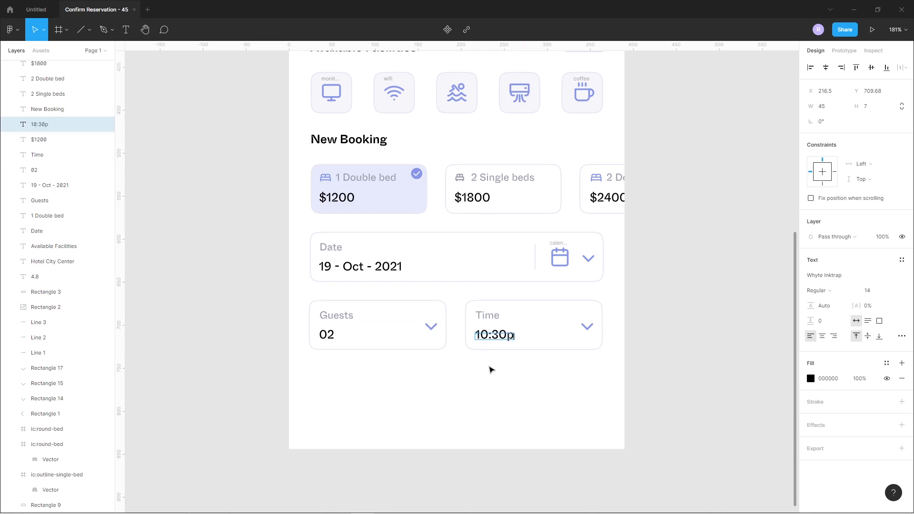
pyautogui.click(491, 369)
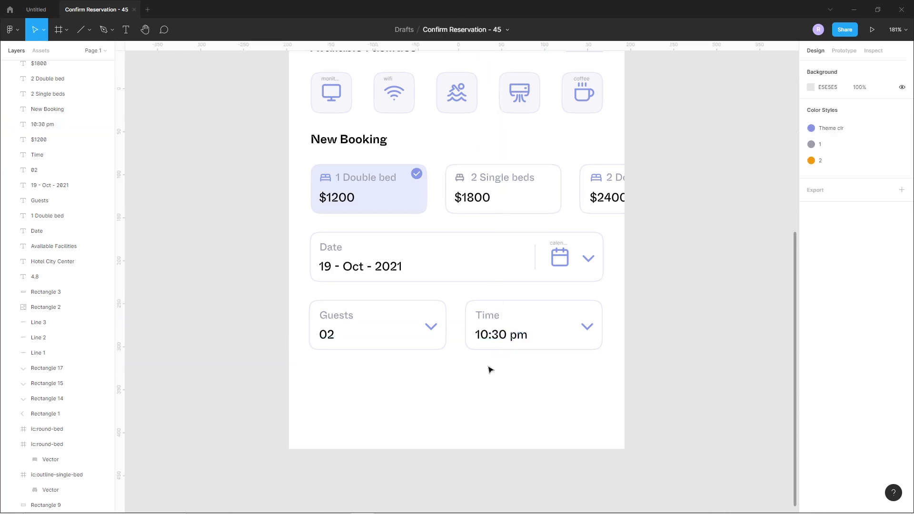
# Duplicate the date card's rectangle below the Guests and Time cards and set its stroke to theme colour 849BED
pyautogui.keyDown('ctrl'); pyautogui.scroll(-4, 473, 398); pyautogui.keyUp('ctrl')
pyautogui.keyDown('alt'); pyautogui.moveTo(461, 331); pyautogui.dragTo(484, 416); pyautogui.keyUp('alt')
pyautogui.click(810, 315)
pyautogui.click(697, 467)
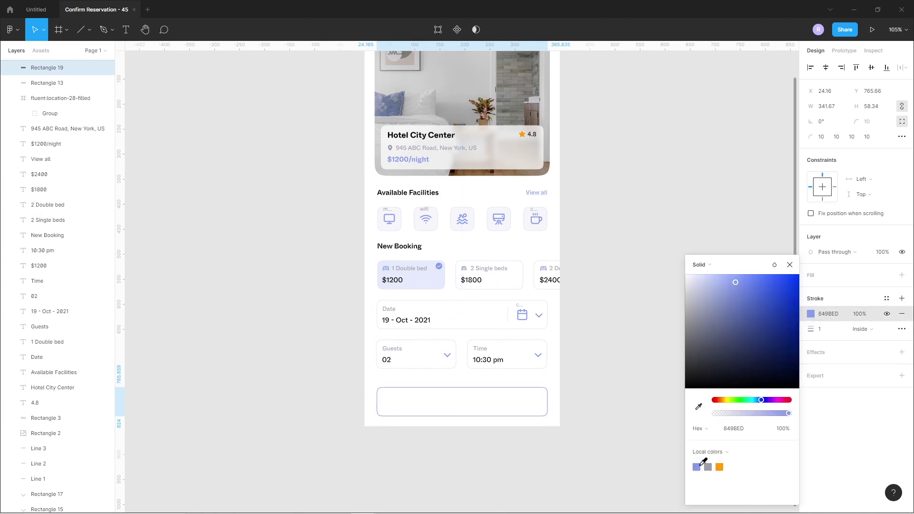
pyautogui.press('Escape')
# Remove the new rectangle's stroke and give it a solid fill in theme colour 849BED
pyautogui.click(902, 314)
pyautogui.click(902, 275)
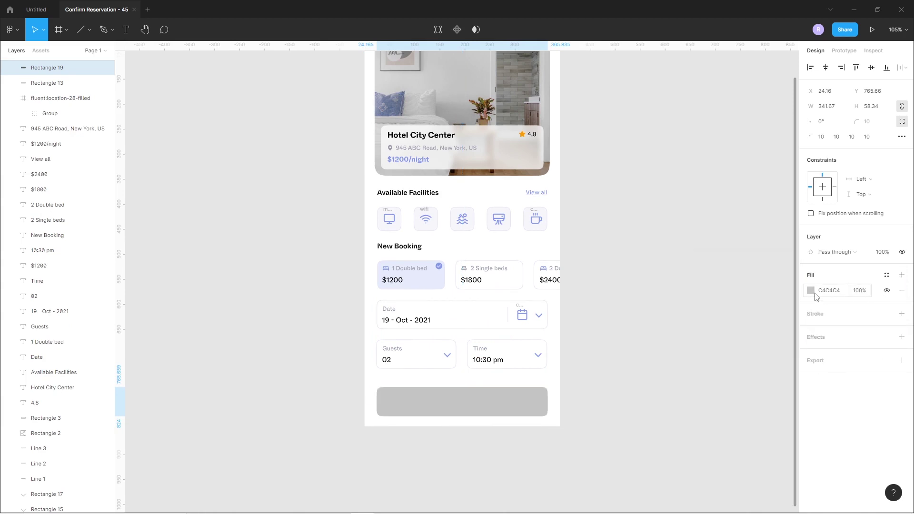
pyautogui.click(811, 291)
pyautogui.click(697, 467)
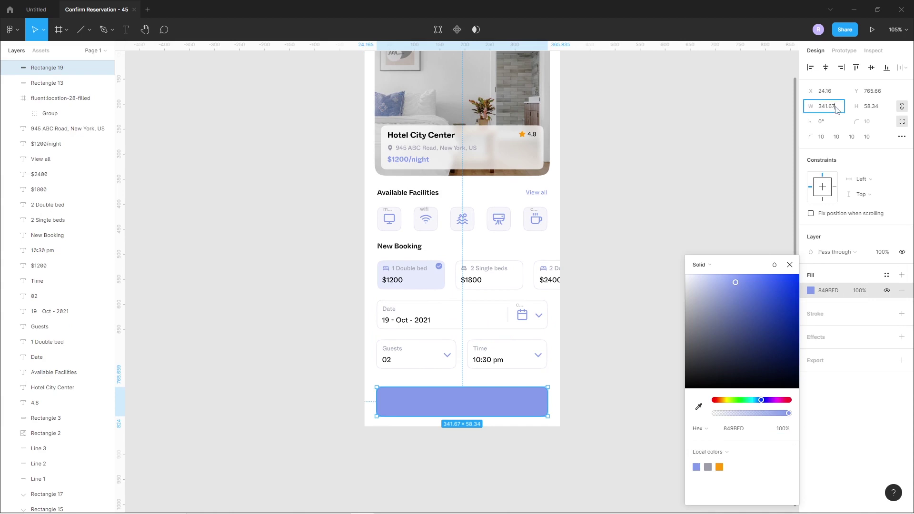
# Set the filled rectangle's height to 58 with proportions locked and shift it up slightly to Y 764.5
pyautogui.press('Return')
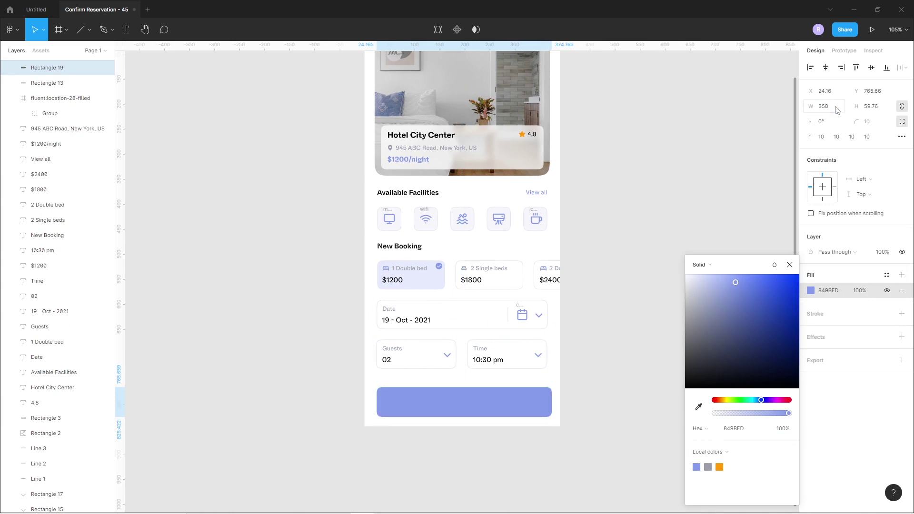
pyautogui.click(880, 107)
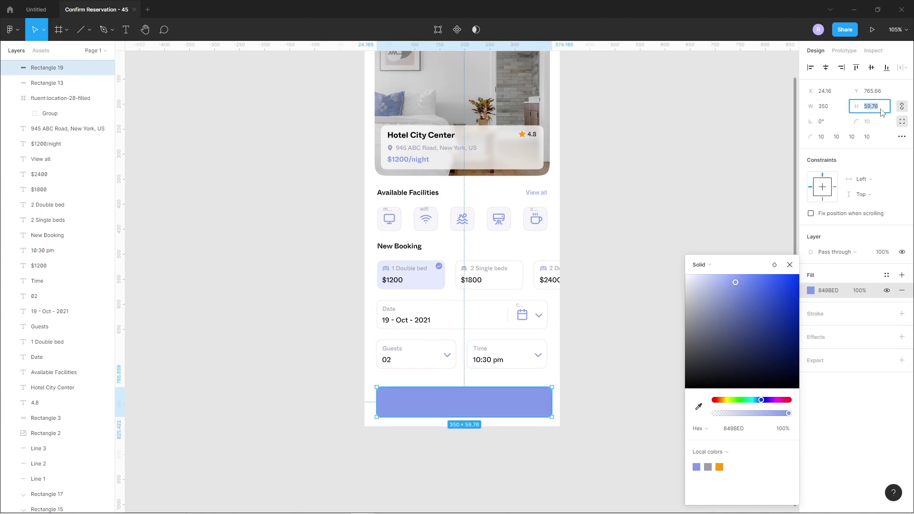
pyautogui.write('58')
pyautogui.press('Return')
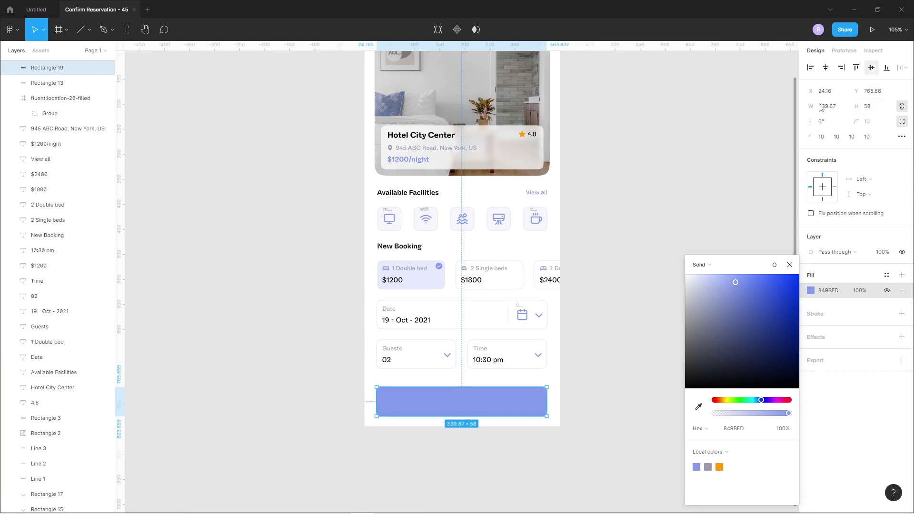
pyautogui.click(629, 338)
pyautogui.moveTo(527, 408); pyautogui.dragTo(526, 418)
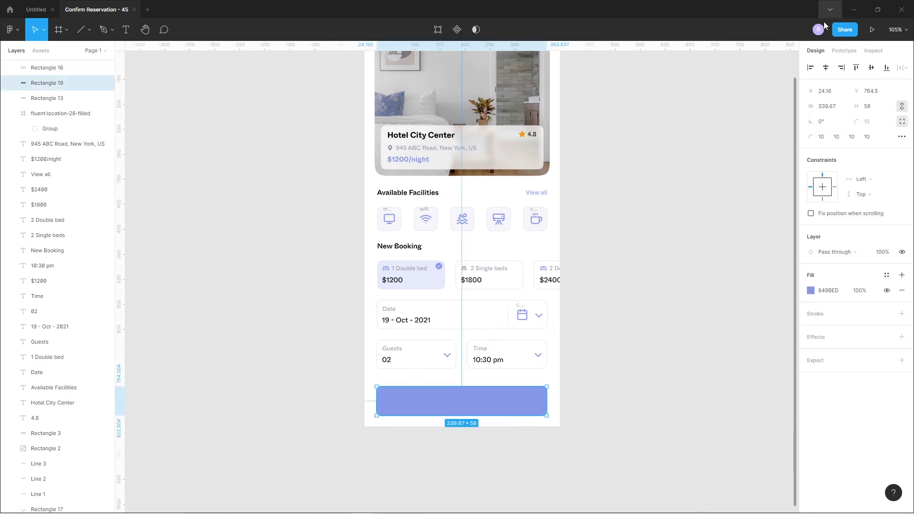
pyautogui.click(596, 380)
# Duplicate the New Booking heading onto the filled rectangle and change its text to "Book Now"
pyautogui.scroll(2, 591, 380)
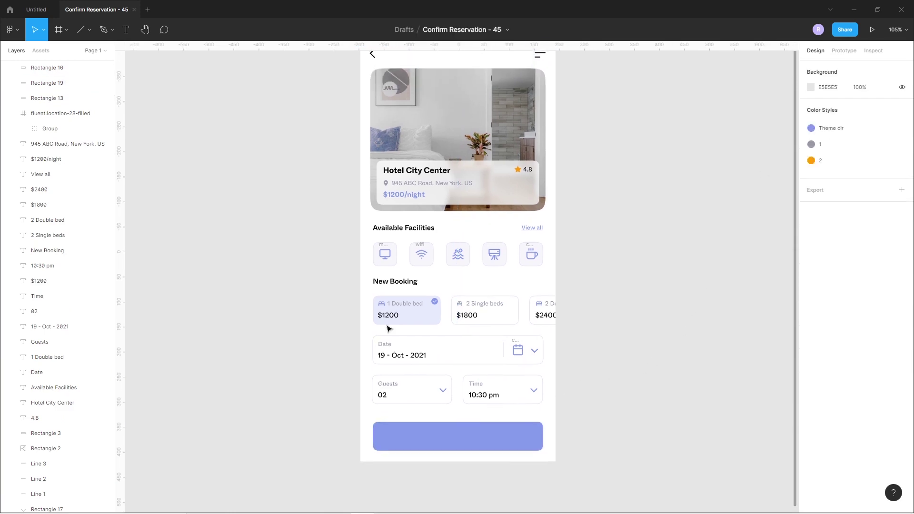
pyautogui.moveTo(397, 282); pyautogui.dragTo(453, 434)
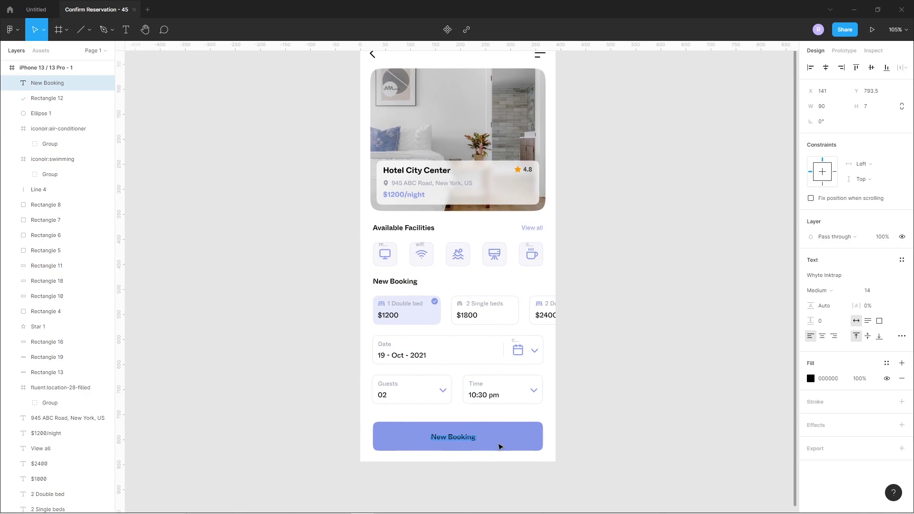
pyautogui.press('Escape')
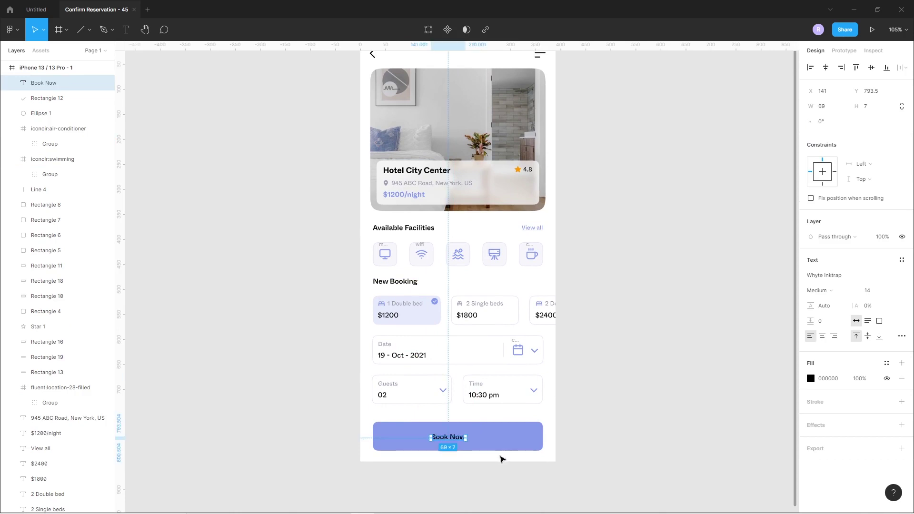
# Set the Book Now label to font size 20 and Bold weight
pyautogui.click(874, 290)
pyautogui.write('20')
pyautogui.press('Return')
pyautogui.click(817, 290)
pyautogui.click(826, 300)
# Centre the Book Now label on its button at X 144.5, Y 791.5 and change its fill to white
pyautogui.keyDown('shift'); pyautogui.click(504, 440); pyautogui.keyUp('shift')
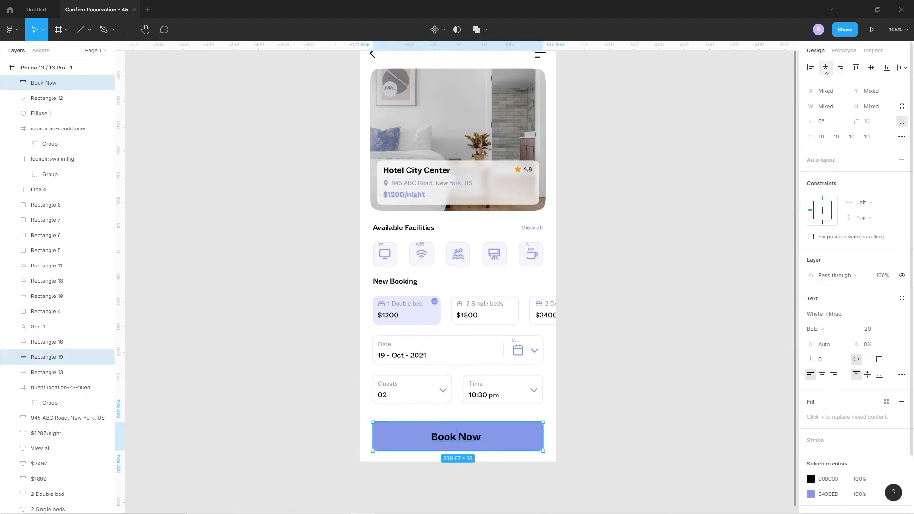
pyautogui.click(674, 367)
pyautogui.moveTo(460, 440); pyautogui.dragTo(461, 438)
pyautogui.press('Down')
pyautogui.press('Down')
pyautogui.press('Down')
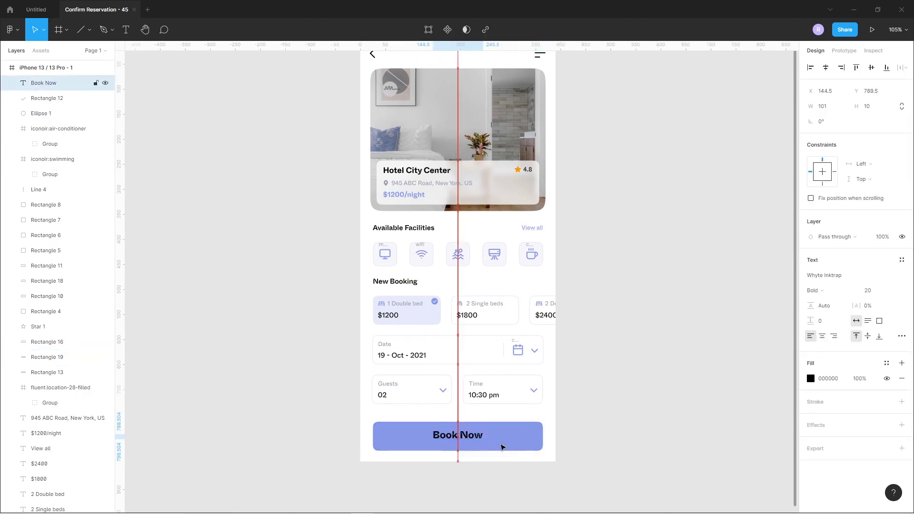
pyautogui.click(812, 380)
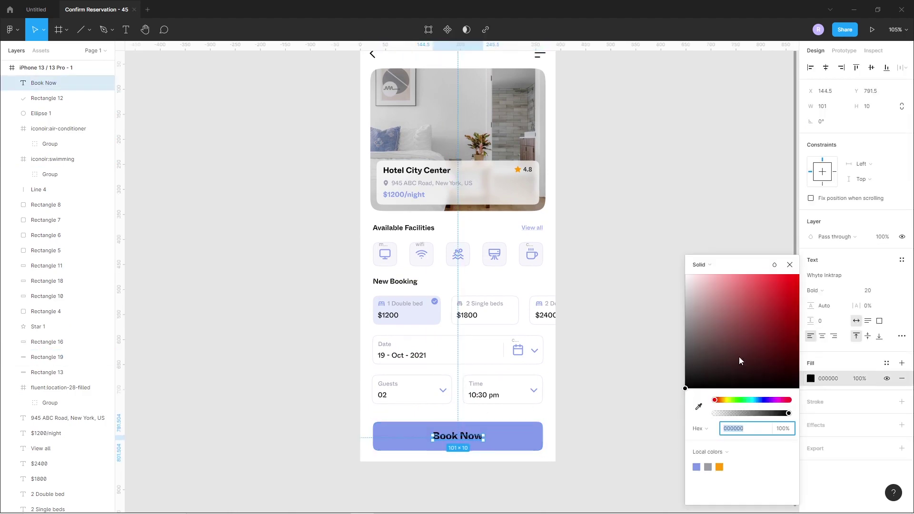
pyautogui.click(592, 339)
# Move the New Booking heading, bed cards and Date, Guests and Time cards down together by 5 px
pyautogui.scroll(-1, 593, 340)
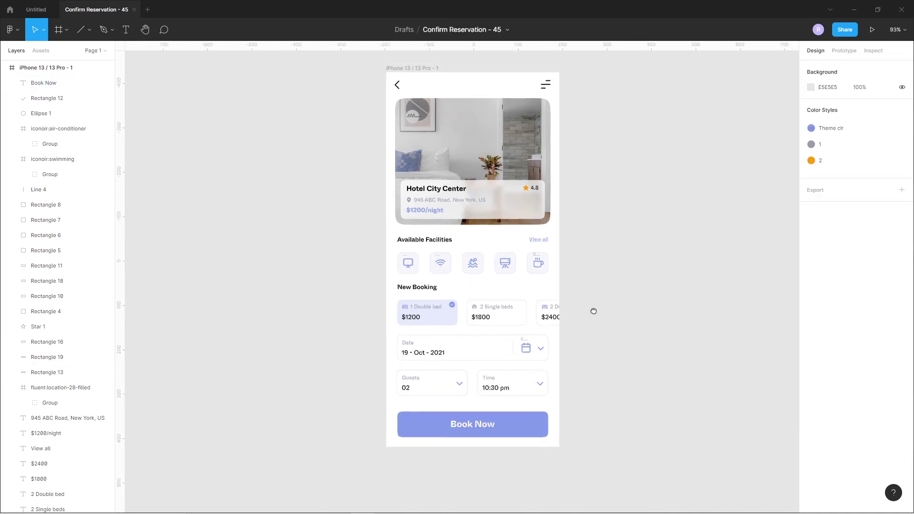
pyautogui.scroll(-1, 591, 329)
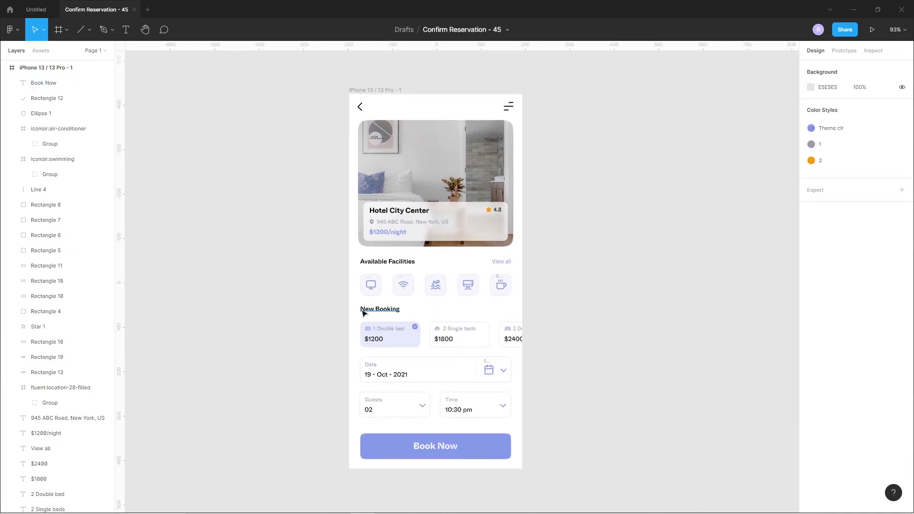
pyautogui.click(361, 325)
pyautogui.moveTo(350, 303); pyautogui.dragTo(522, 421)
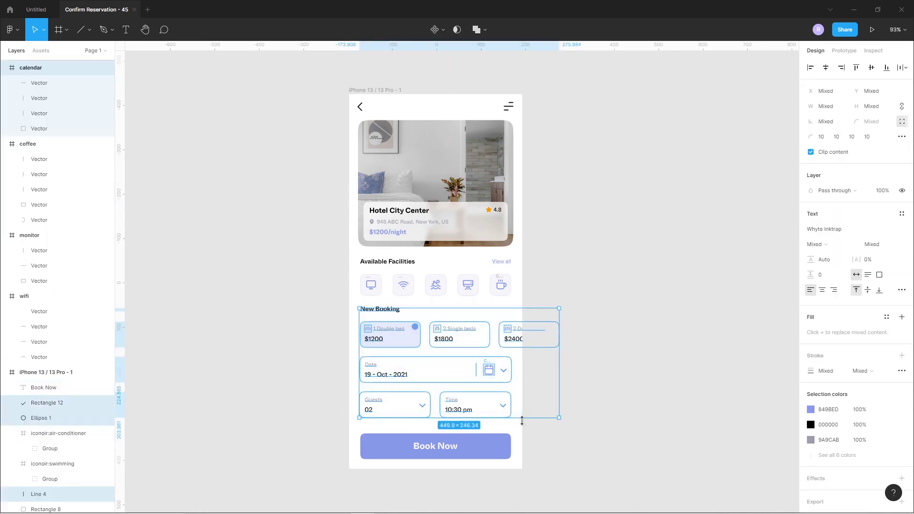
pyautogui.press('Down')
pyautogui.press('Down')
pyautogui.press('Down')
pyautogui.press('Down')
pyautogui.press('Down')
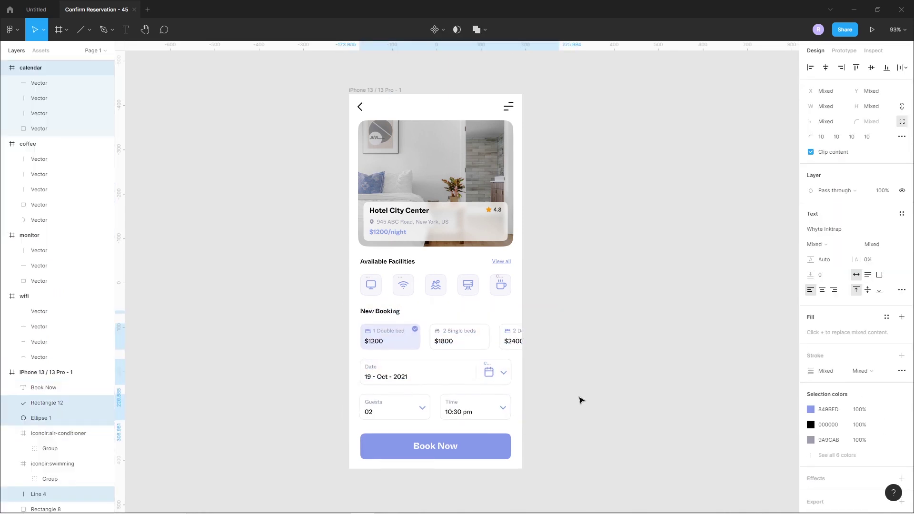
# Duplicate the phone frame to its right and delete everything in the copy except the Book Now button
pyautogui.click(532, 414)
pyautogui.scroll(-2, 578, 344)
pyautogui.hscroll(4, 524, 345)
pyautogui.keyDown('alt'); pyautogui.keyDown('shift'); pyautogui.moveTo(208, 111); pyautogui.dragTo(418, 127); pyautogui.keyUp('shift'); pyautogui.keyUp('alt')
pyautogui.click(588, 142)
pyautogui.moveTo(596, 116); pyautogui.dragTo(394, 427)
pyautogui.press('Delete')
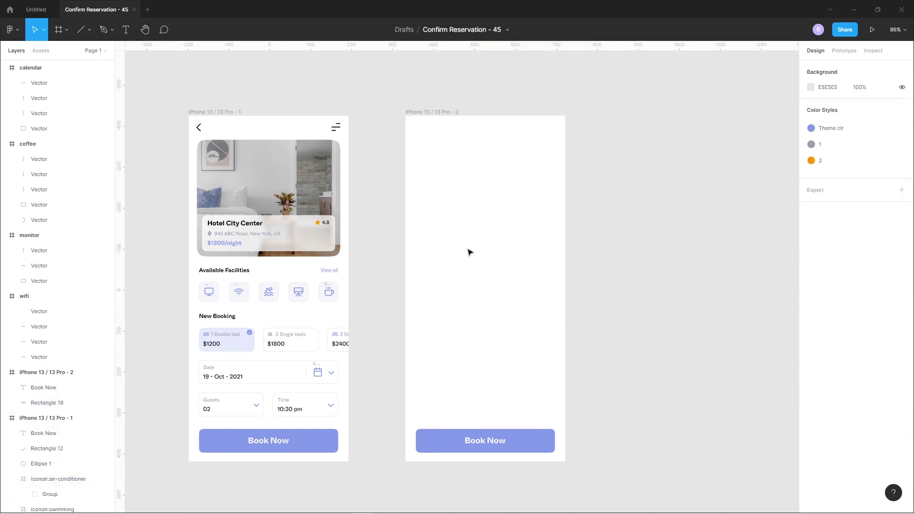
# Switch to the browser and download the free contract-signing vector illustration from Freepik
pyautogui.click(386, 505)
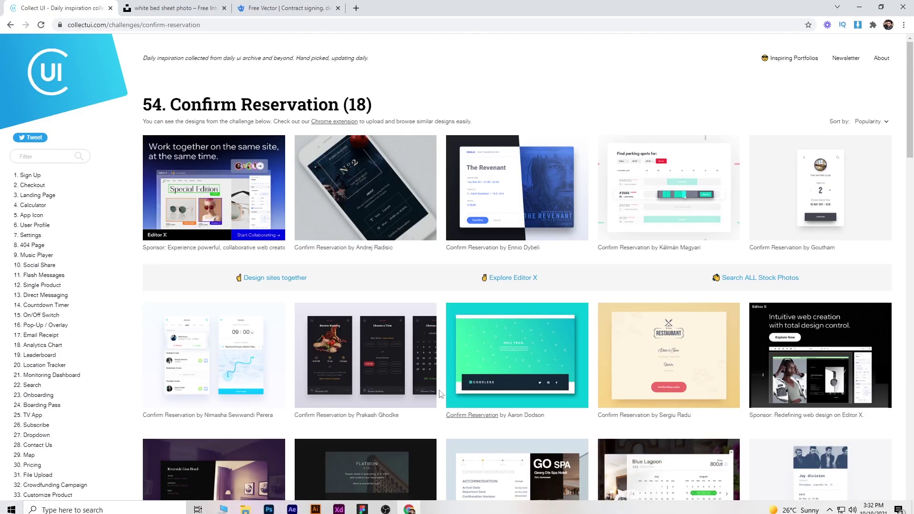
pyautogui.click(258, 4)
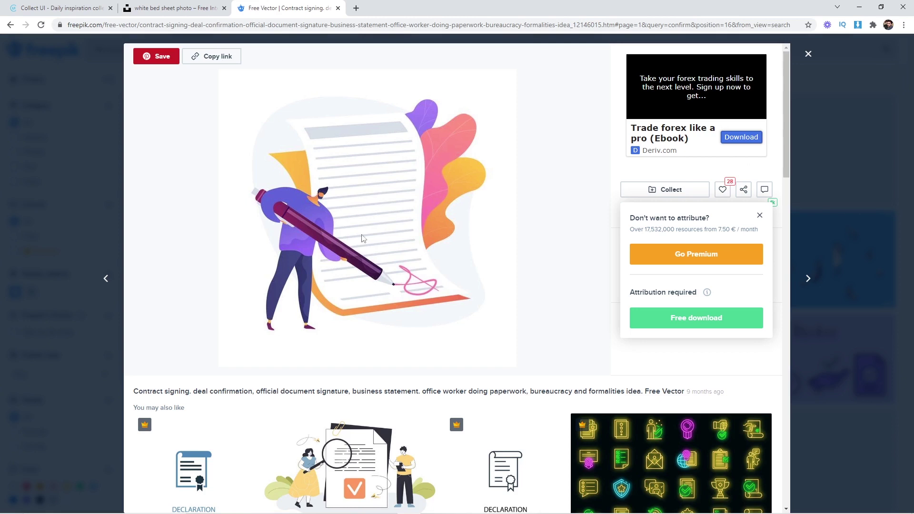
pyautogui.click(124, 30)
pyautogui.click(760, 215)
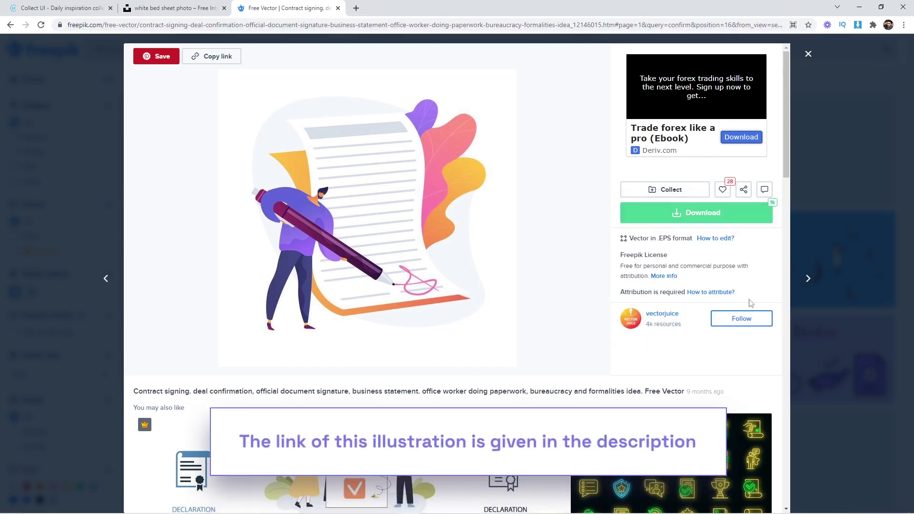
pyautogui.click(738, 218)
pyautogui.click(688, 322)
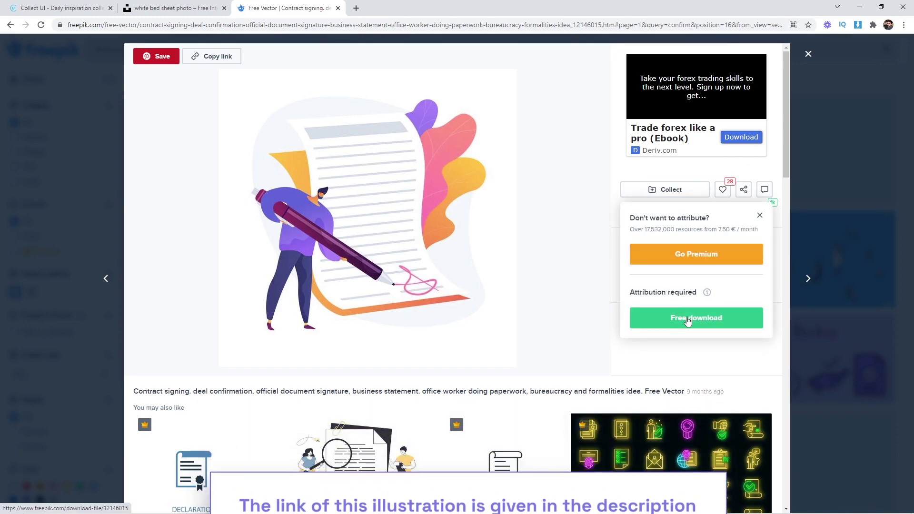
# Open the Encapsulated PostScript file Wavy_Gen-01_Single-10 from the downloaded contract-signing archive in Illustrator
pyautogui.click(245, 505)
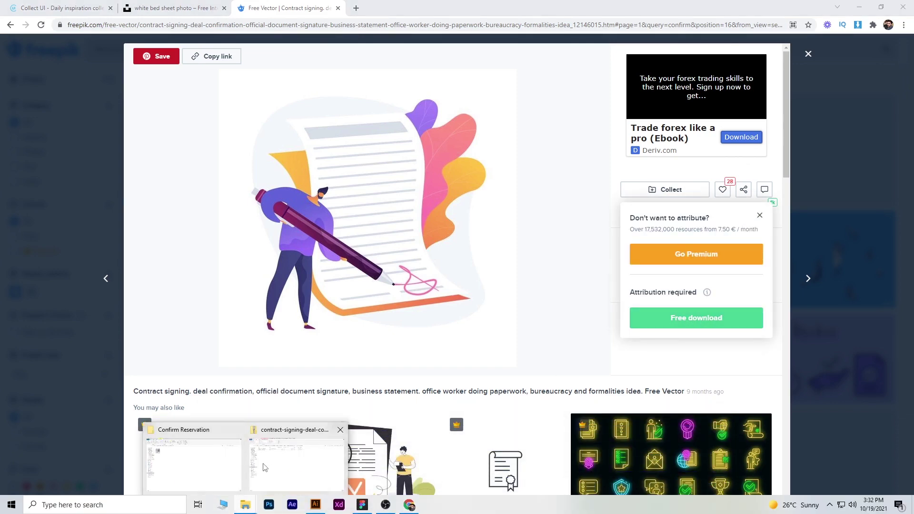
pyautogui.click(286, 469)
pyautogui.click(109, 108)
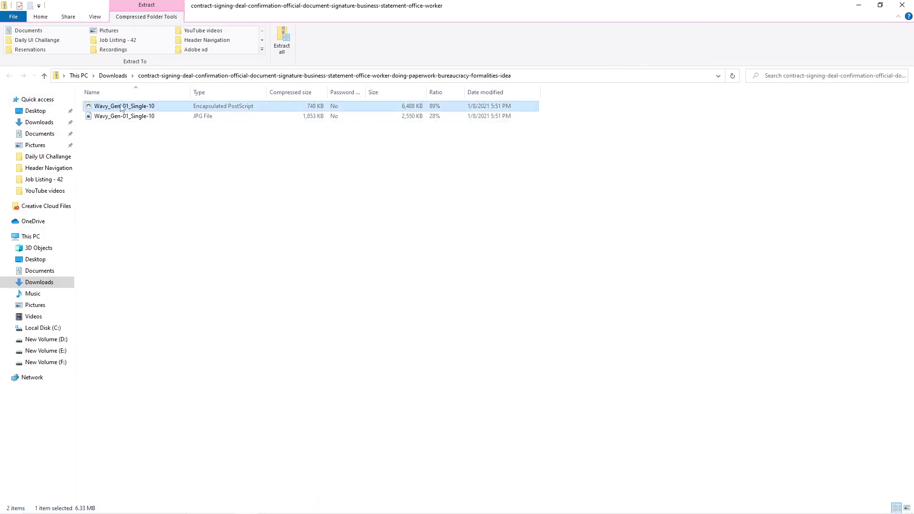
pyautogui.moveTo(391, 511)
pyautogui.click(324, 511)
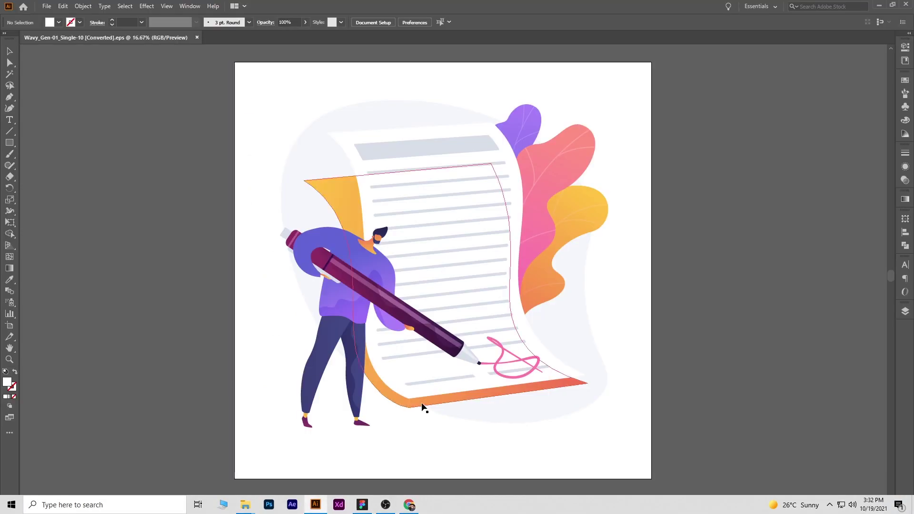
# Select the entire contract-signing artwork without its white background and copy it
pyautogui.moveTo(262, 102); pyautogui.dragTo(424, 267)
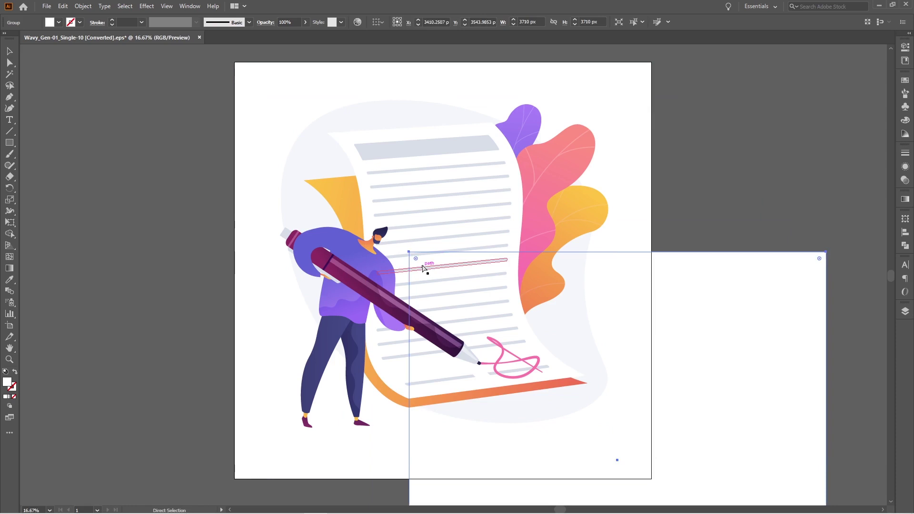
pyautogui.hotkey('ctrl', 'z')
pyautogui.moveTo(141, 76); pyautogui.dragTo(620, 465)
pyautogui.hotkey('ctrl', 'c')
pyautogui.hotkey('ctrl', 'v')
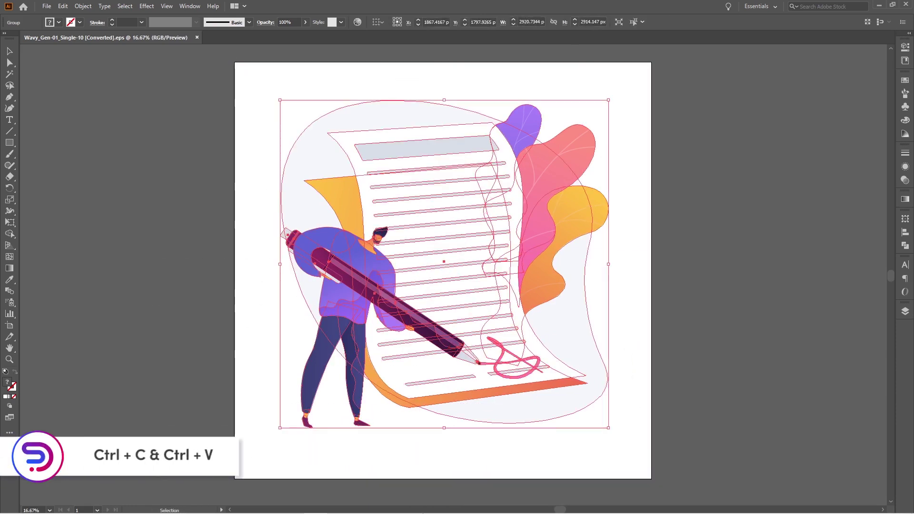
# Switch to Figma and paste the copied illustration into the iPhone 13 / 13 Pro - 2 frame
pyautogui.click(362, 505)
pyautogui.click(522, 341)
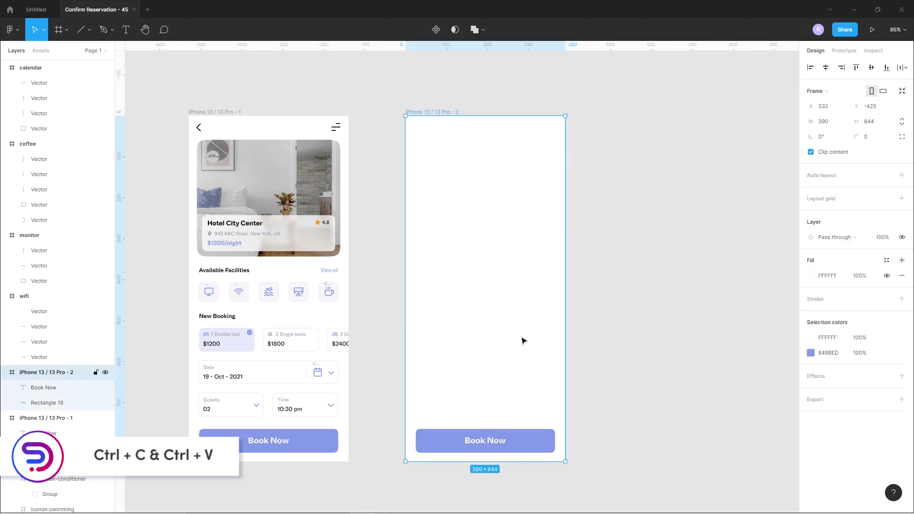
pyautogui.hotkey('ctrl', 'v')
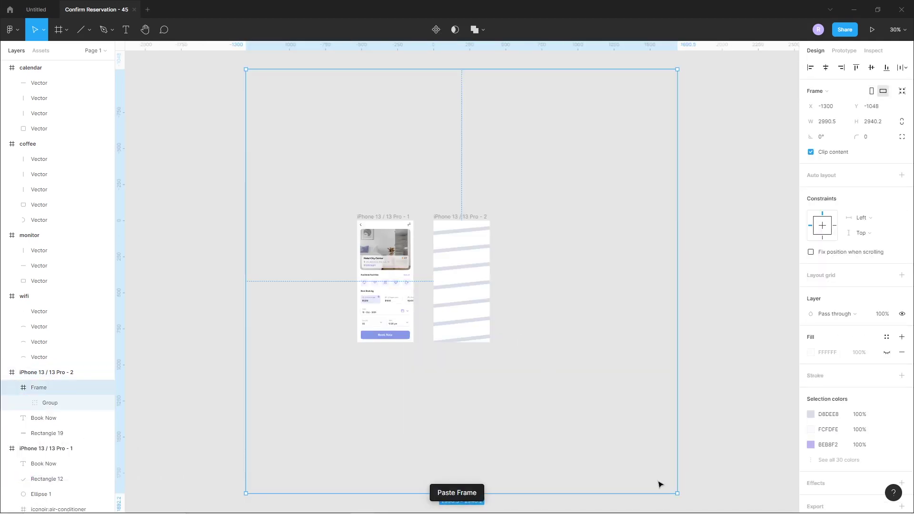
# Shrink and flip the pasted illustration to about 253 × 246 and place it horizontally centred, slightly above the frame's middle
pyautogui.moveTo(678, 493); pyautogui.dragTo(445, 298)
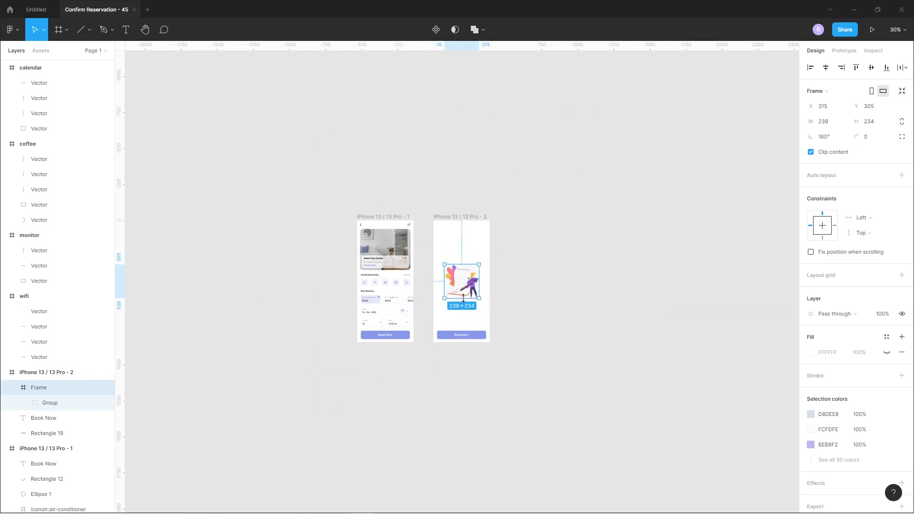
pyautogui.scroll(3, 473, 273)
pyautogui.scroll(3, 473, 273)
pyautogui.moveTo(499, 332)
pyautogui.mouseDown()
pyautogui.moveTo(505, 339)
pyautogui.moveTo(501, 330)
pyautogui.mouseUp()
pyautogui.moveTo(456, 295); pyautogui.dragTo(457, 266)
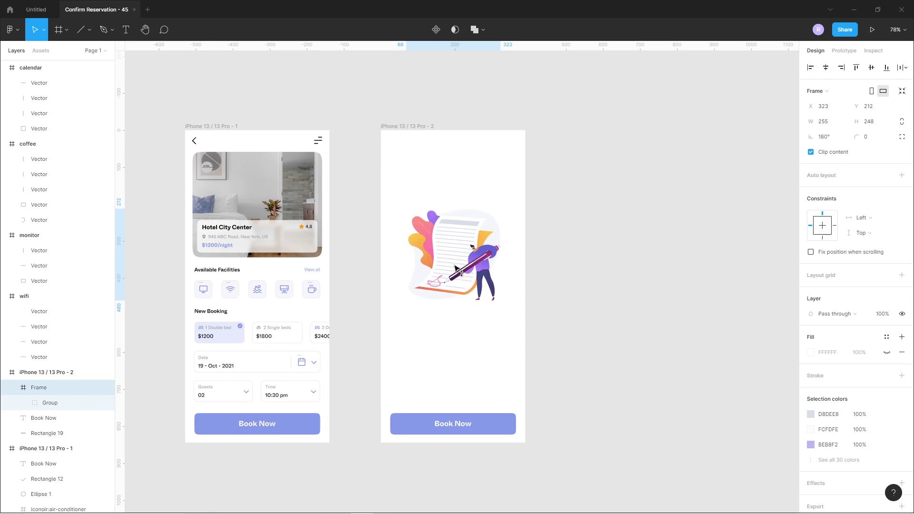
pyautogui.moveTo(500, 303); pyautogui.dragTo(500, 300)
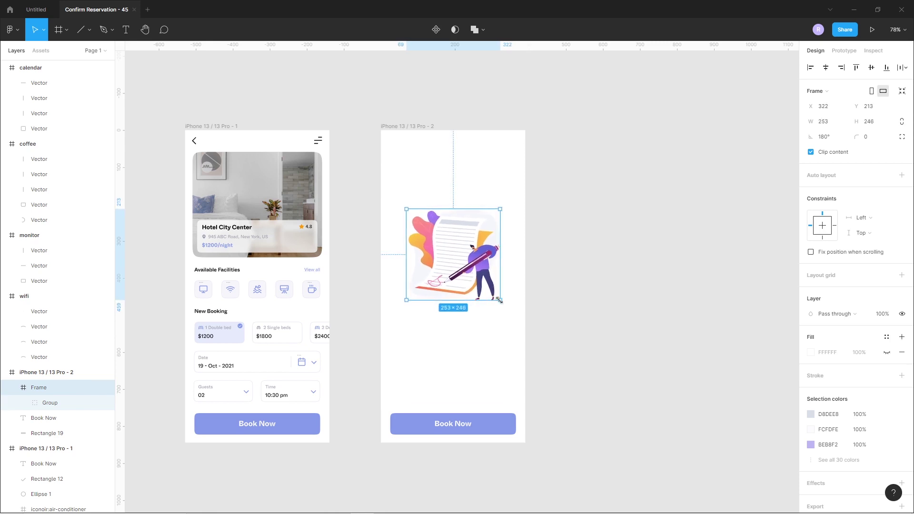
pyautogui.scroll(2, 550, 261)
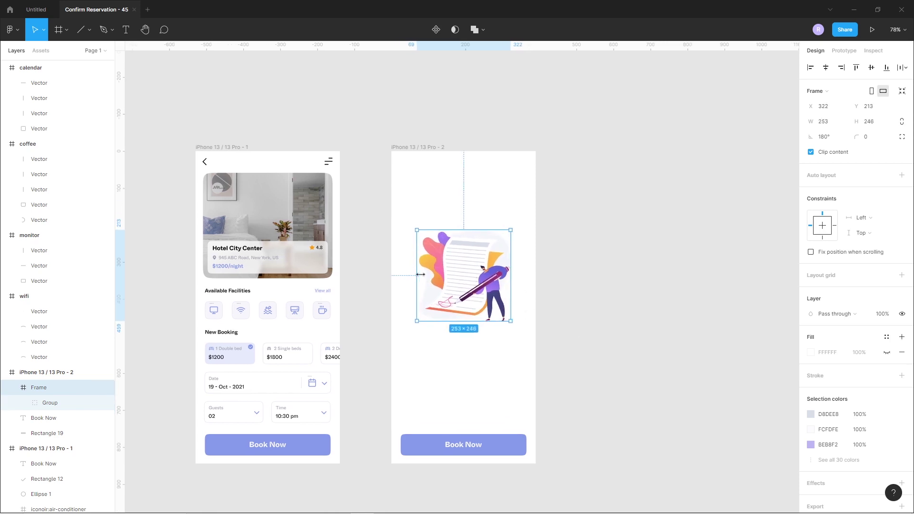
# Flip the illustration horizontally and centre it horizontally in the iPhone 13 / 13 Pro - 2 frame at about 254 × 246
pyautogui.moveTo(421, 274); pyautogui.dragTo(602, 283)
pyautogui.moveTo(525, 279); pyautogui.dragTo(437, 287)
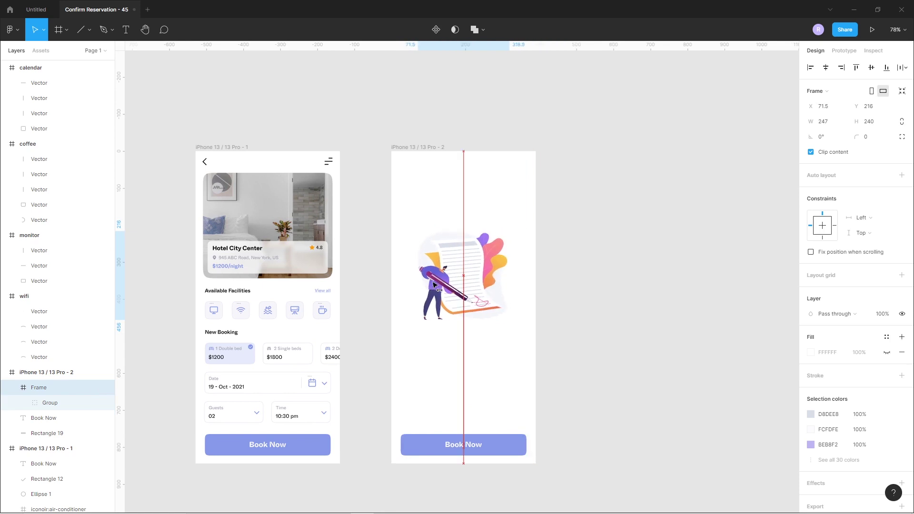
pyautogui.scroll(5, 502, 319)
pyautogui.moveTo(518, 321); pyautogui.dragTo(522, 325)
pyautogui.click(471, 360)
# Ungroup the illustration's outer frame, its inner group and the group of leaves beside the contract
pyautogui.scroll(-3, 460, 352)
pyautogui.click(412, 261)
pyautogui.rightClick(405, 265)
pyautogui.click(439, 350)
pyautogui.click(522, 316)
pyautogui.rightClick(394, 221)
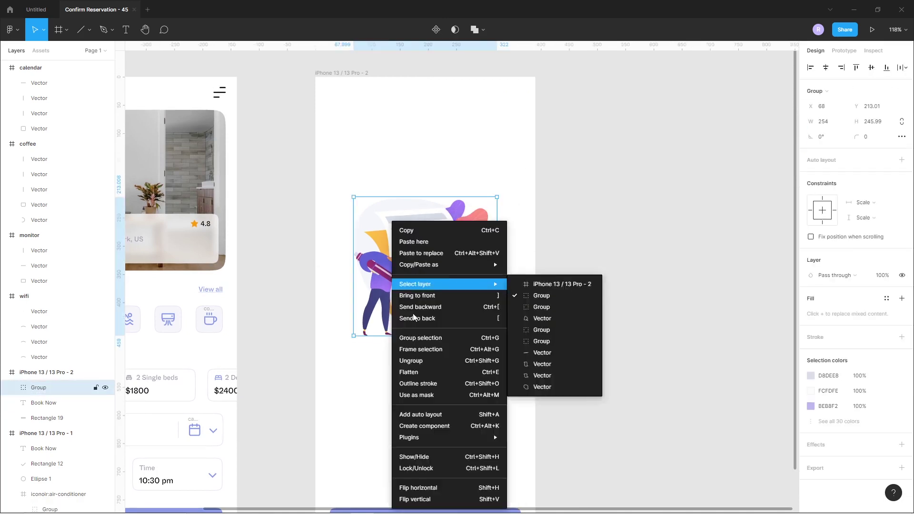
pyautogui.click(419, 358)
pyautogui.click(433, 245)
pyautogui.rightClick(479, 220)
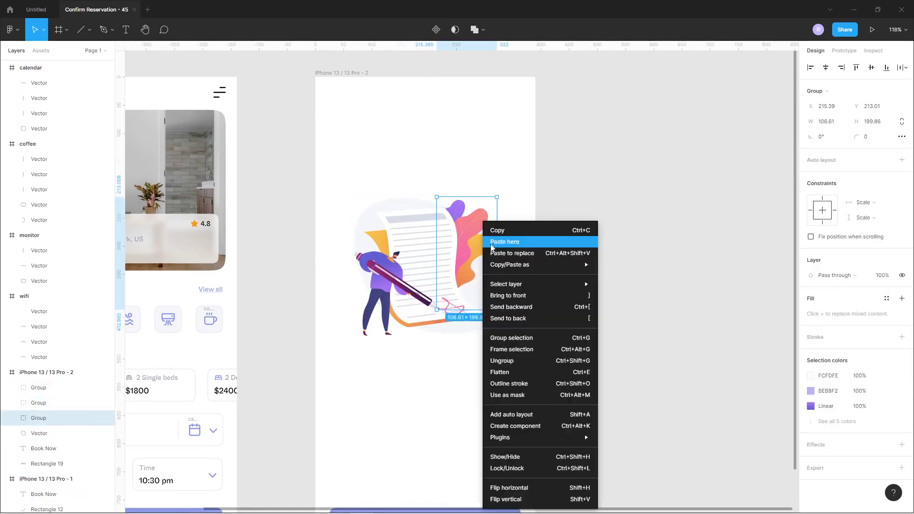
pyautogui.click(500, 357)
# Change the pink middle leaf's gradient to a solid fill in the local theme blue 849BED
pyautogui.doubleClick(479, 226)
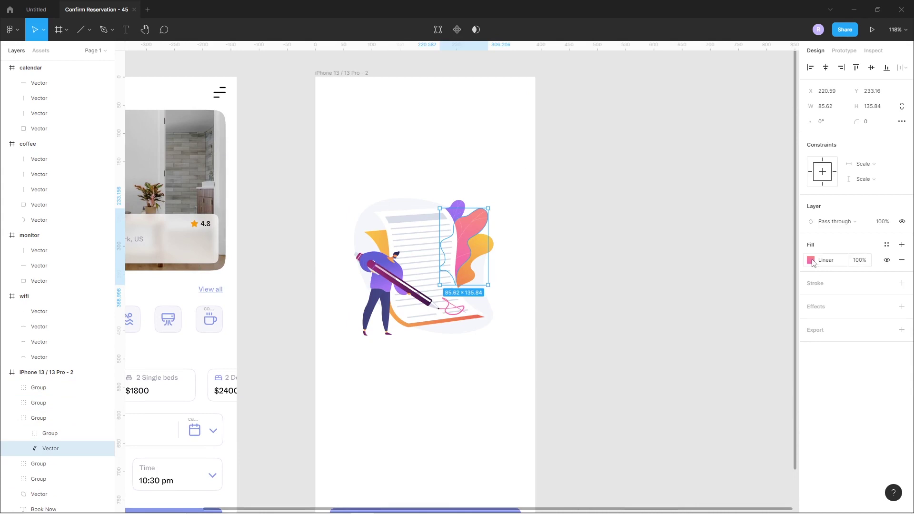
pyautogui.click(811, 260)
pyautogui.click(711, 230)
pyautogui.click(703, 217)
pyautogui.click(697, 433)
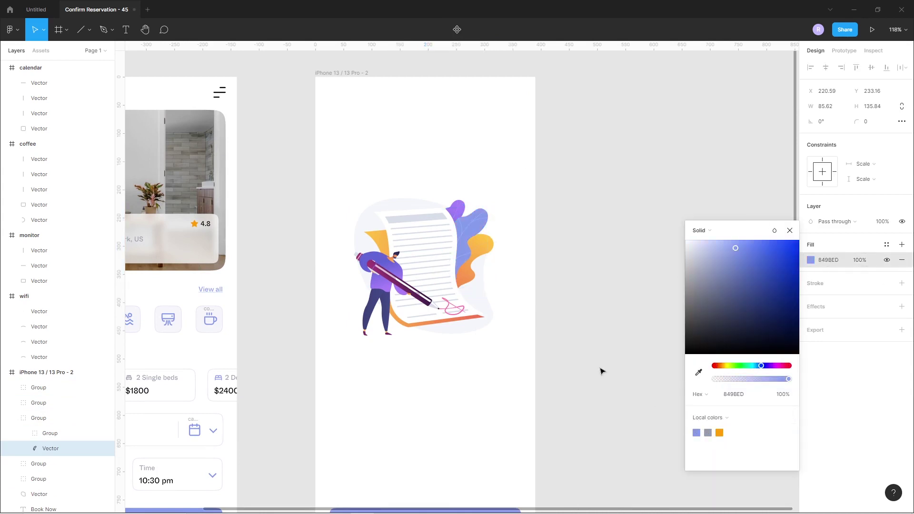
# Replace the orange-yellow lower leaf's gradient with a solid fill in the theme blue 849BED
pyautogui.click(489, 249)
pyautogui.scroll(4, 489, 245)
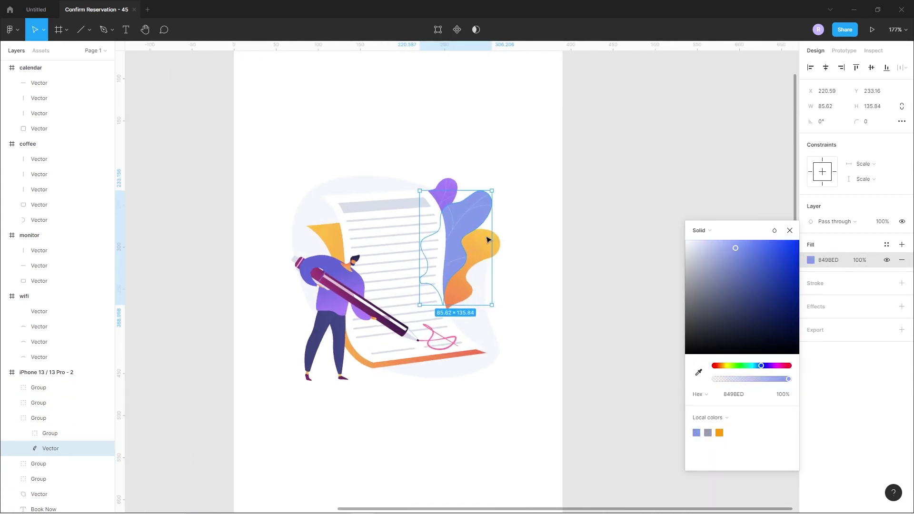
pyautogui.press('Escape')
pyautogui.click(811, 261)
pyautogui.click(710, 231)
pyautogui.click(700, 217)
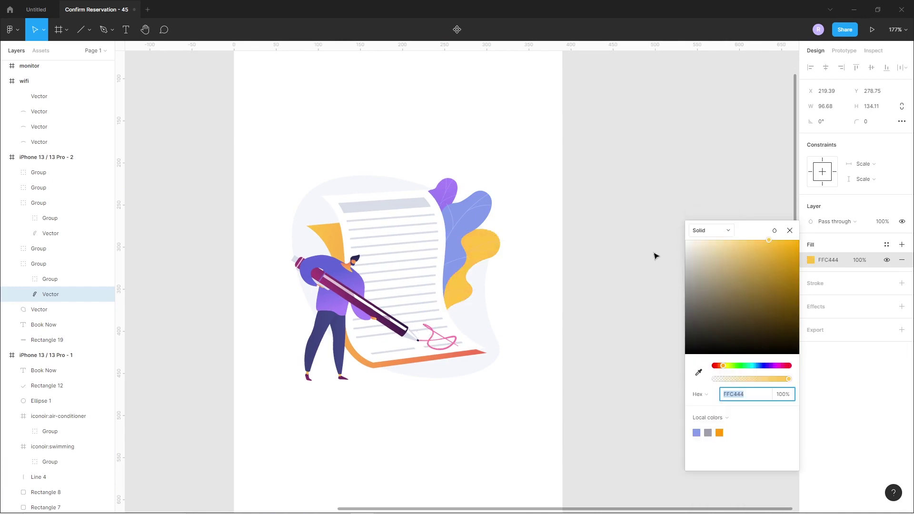
pyautogui.click(698, 433)
# Change the purple top leaf's gradient to a solid fill in the theme blue 849BED
pyautogui.click(455, 189)
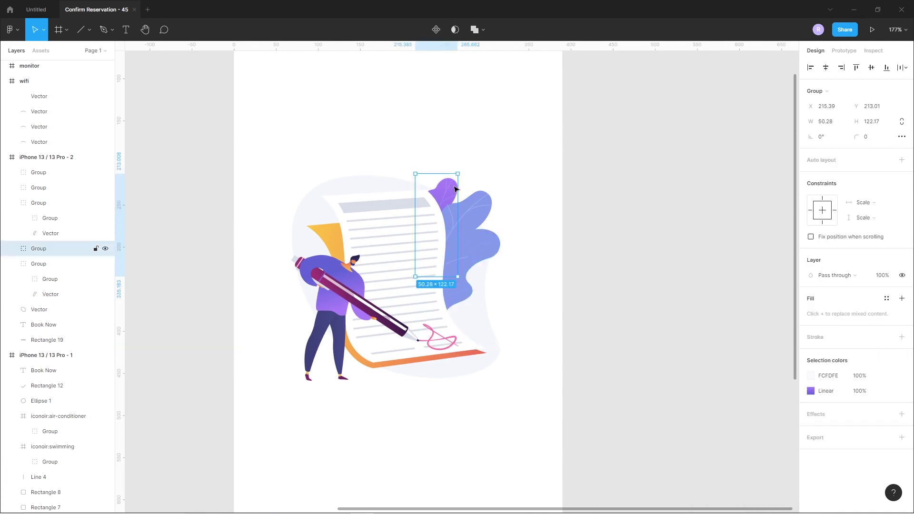
pyautogui.click(812, 391)
pyautogui.click(705, 231)
pyautogui.click(700, 217)
pyautogui.click(697, 433)
# Lighten the middle leaf's fill to a paler blue than the leaves around it
pyautogui.click(480, 215)
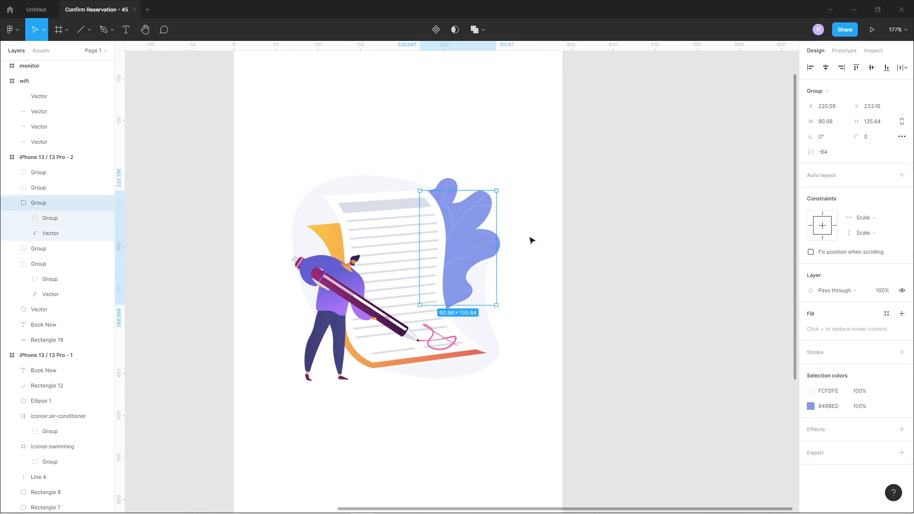
pyautogui.doubleClick(442, 228)
pyautogui.click(811, 260)
pyautogui.moveTo(736, 280); pyautogui.dragTo(724, 273)
pyautogui.click(622, 349)
pyautogui.hscroll(-2, 622, 349)
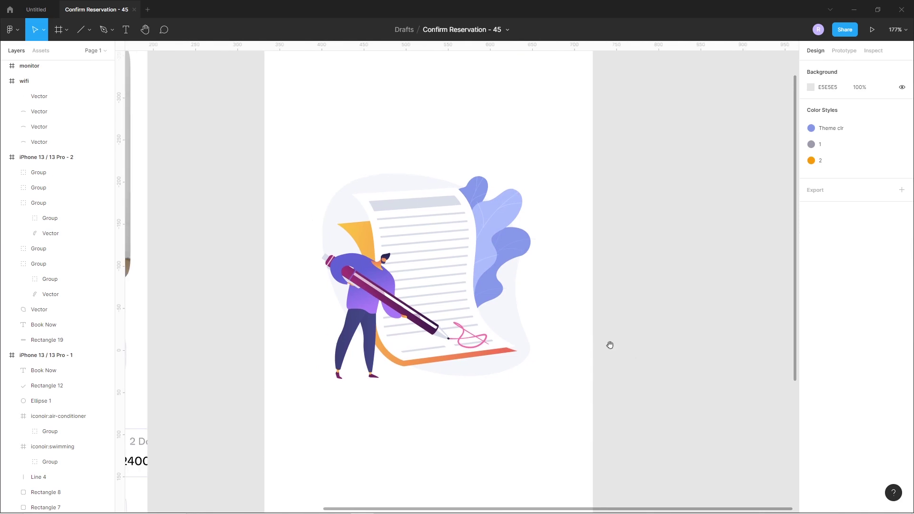
# Replace the orange gradient on the contract's underside with a solid fill in the local grey 9A9CAB
pyautogui.doubleClick(350, 234)
pyautogui.click(811, 260)
pyautogui.click(700, 231)
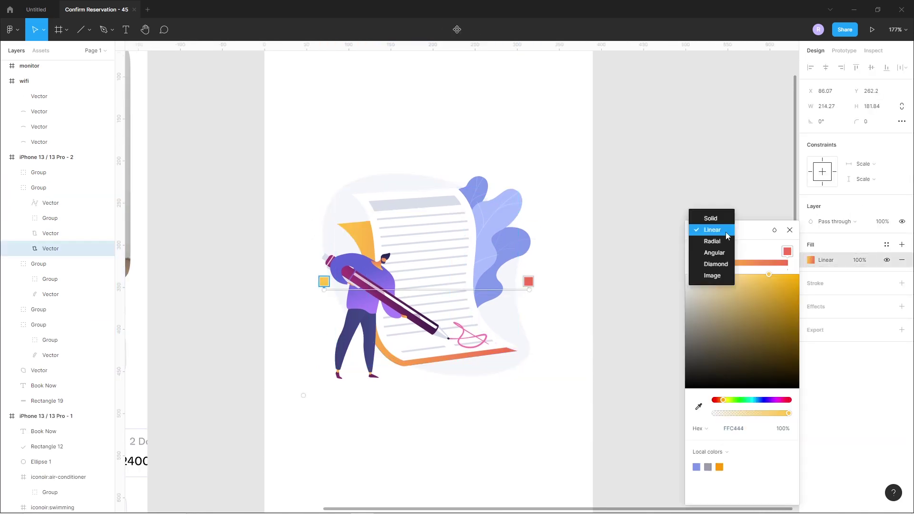
pyautogui.click(704, 216)
pyautogui.click(708, 433)
pyautogui.hscroll(-1, 612, 385)
pyautogui.scroll(1, 613, 385)
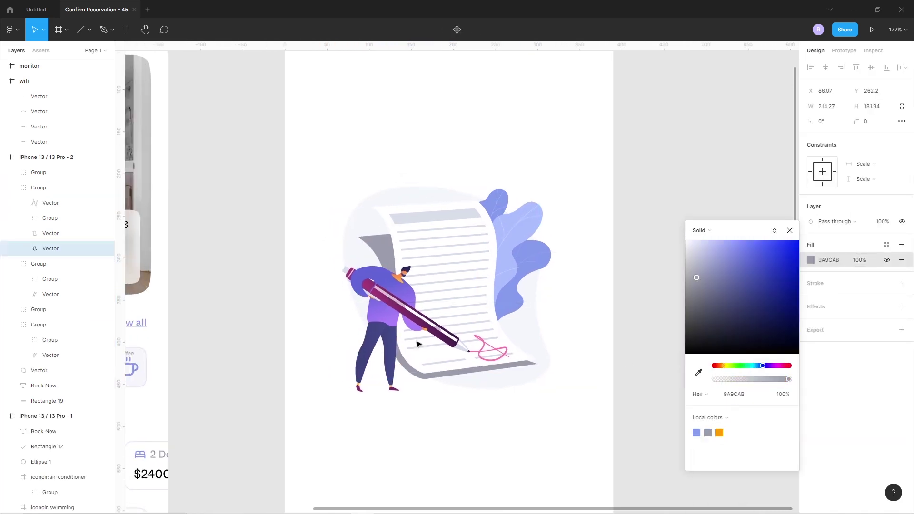
# Convert both purple gradients on the person's sweater body and arm to solid fills in the theme blue 849BED
pyautogui.doubleClick(382, 309)
pyautogui.keyDown('shift'); pyautogui.click(387, 297); pyautogui.keyUp('shift')
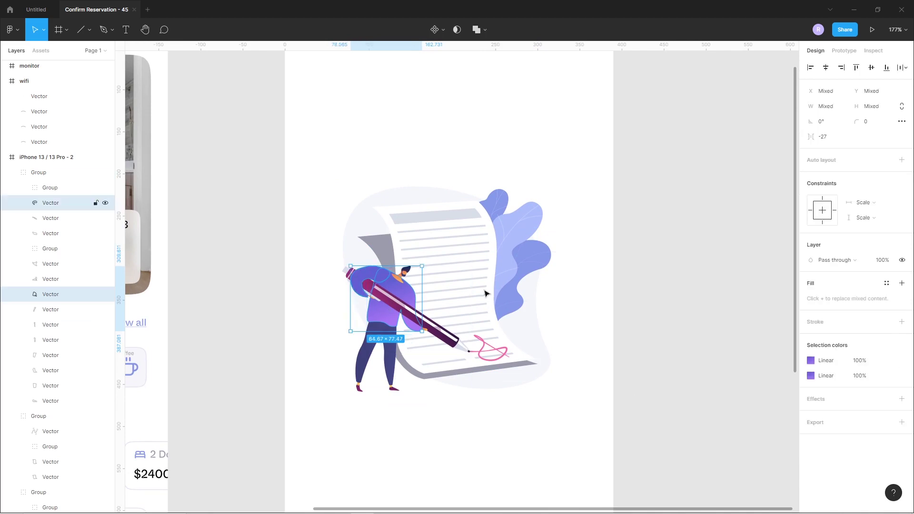
pyautogui.click(811, 360)
pyautogui.click(700, 230)
pyautogui.click(705, 217)
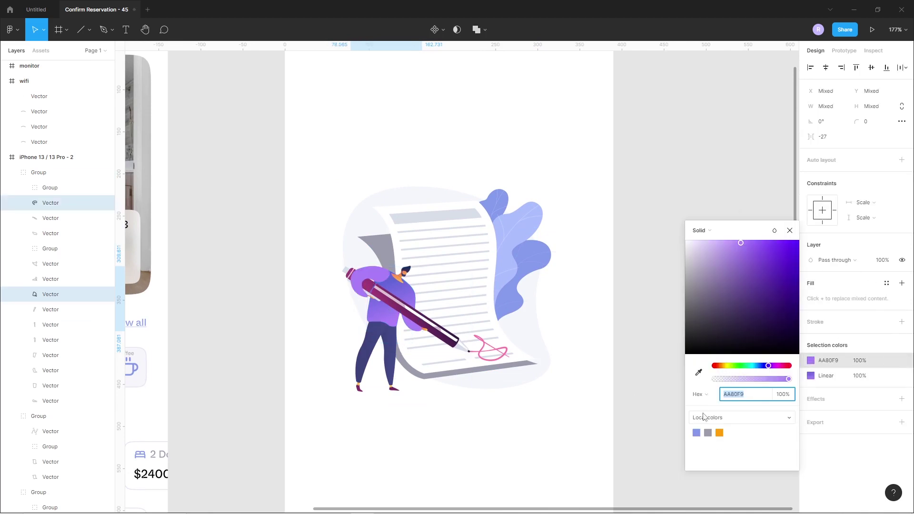
pyautogui.click(811, 376)
pyautogui.click(700, 231)
pyautogui.click(706, 217)
pyautogui.click(696, 432)
pyautogui.click(637, 381)
# Recolour the purple shading on the lower sweater with the solid darker blue 5572D9
pyautogui.scroll(3, 390, 332)
pyautogui.click(390, 329)
pyautogui.doubleClick(389, 314)
pyautogui.click(811, 260)
pyautogui.click(700, 231)
pyautogui.click(706, 217)
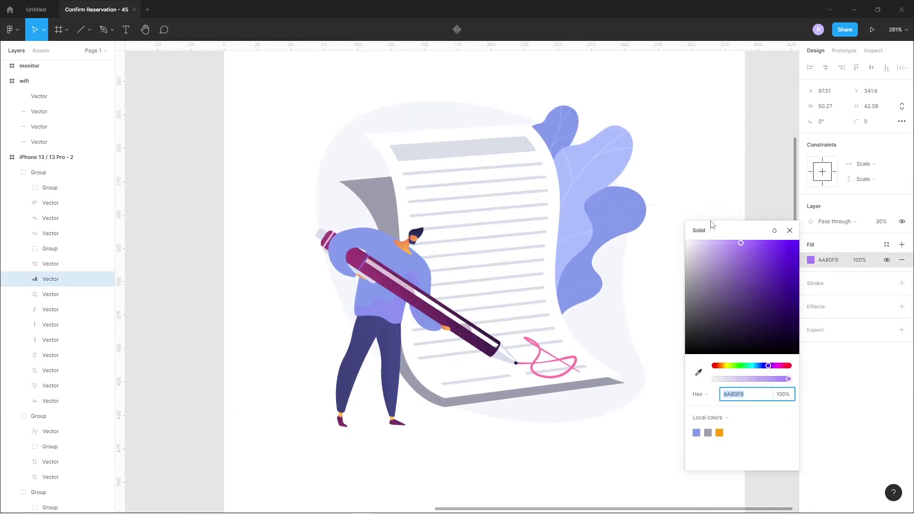
pyautogui.click(696, 432)
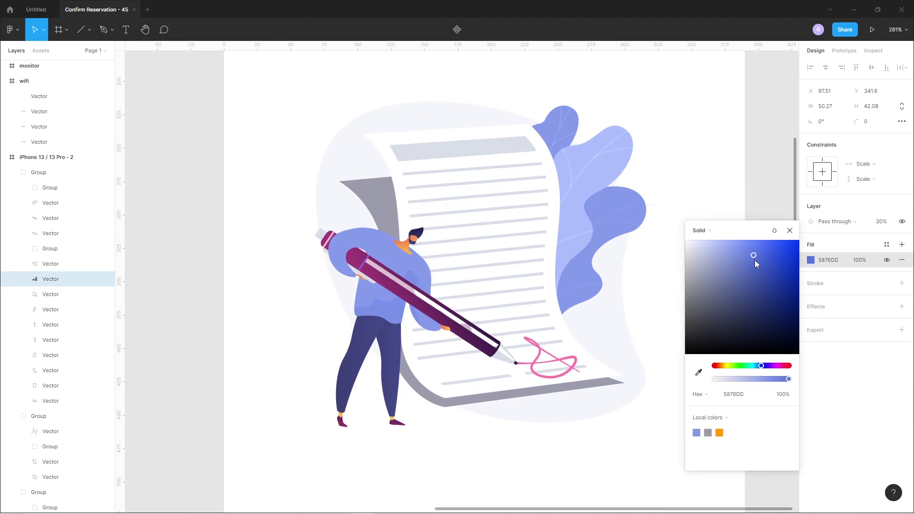
# Give the person's right-hand trouser leg a solid, muted dark blue fill
pyautogui.scroll(-1, 364, 431)
pyautogui.doubleClick(381, 351)
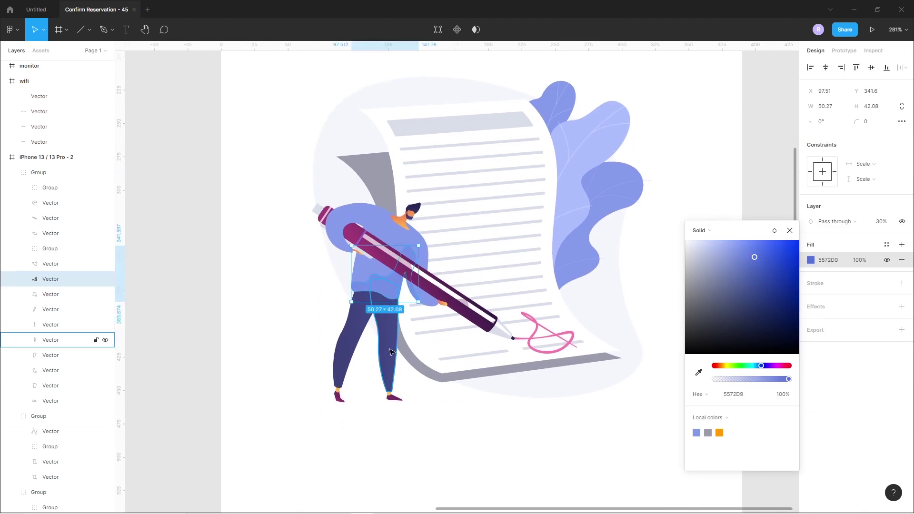
pyautogui.click(811, 275)
pyautogui.click(700, 231)
pyautogui.click(705, 216)
pyautogui.moveTo(741, 293); pyautogui.dragTo(728, 302)
# Give the person's left-hand trouser leg a solid, slightly lighter muted blue fill
pyautogui.click(349, 339)
pyautogui.click(811, 260)
pyautogui.click(700, 231)
pyautogui.click(705, 215)
pyautogui.moveTo(741, 289)
pyautogui.mouseDown()
pyautogui.moveTo(758, 302)
pyautogui.moveTo(737, 294)
pyautogui.mouseUp()
pyautogui.scroll(2, 310, 406)
pyautogui.click(310, 406)
# Ungroup the person artwork and the pen group nested in it
pyautogui.scroll(1, 310, 406)
pyautogui.click(407, 224)
pyautogui.rightClick(406, 222)
pyautogui.click(463, 224)
pyautogui.rightClick(463, 222)
pyautogui.click(484, 362)
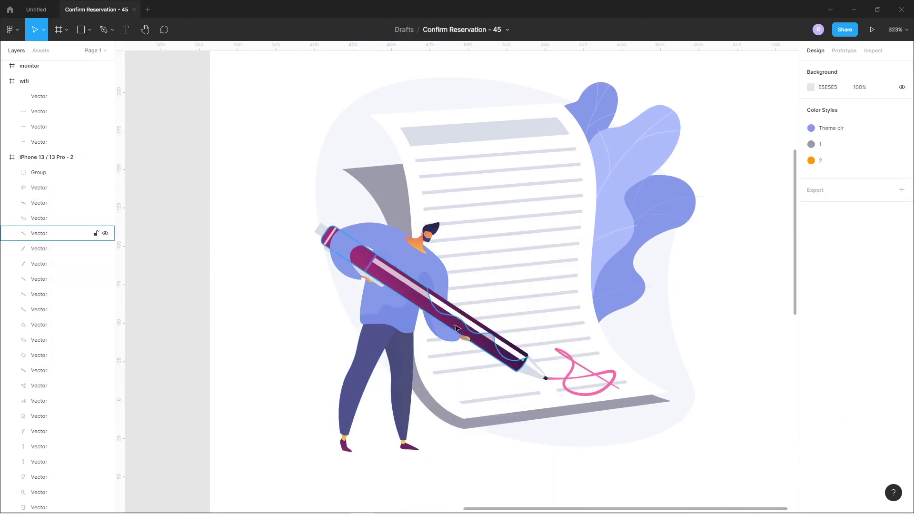
# Replace the pen barrel's purple gradient with a solid, muted dark purple fill
pyautogui.click(429, 291)
pyautogui.click(810, 275)
pyautogui.click(726, 231)
pyautogui.click(705, 215)
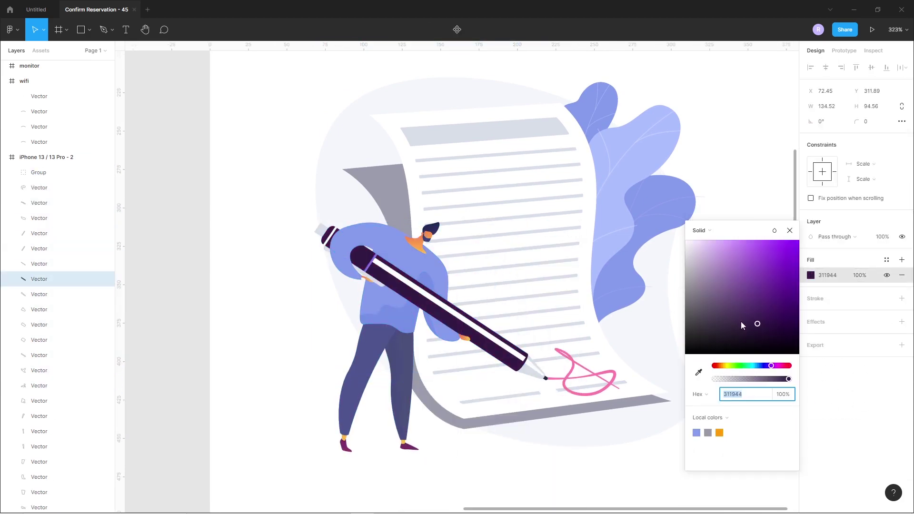
pyautogui.moveTo(486, 458); pyautogui.dragTo(446, 411)
# Select both of the person's shoes and convert their purple gradients to solid near-black fills
pyautogui.click(307, 400)
pyautogui.keyDown('shift'); pyautogui.click(370, 400); pyautogui.keyUp('shift')
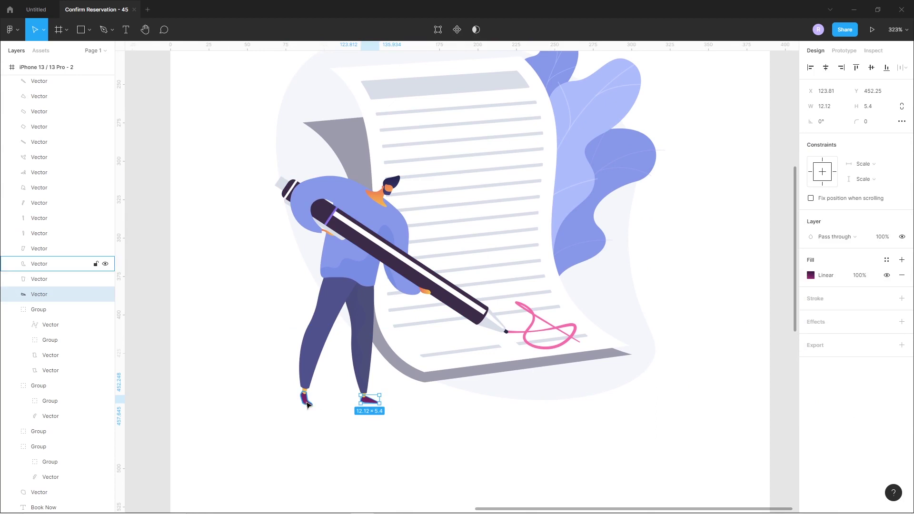
pyautogui.click(811, 375)
pyautogui.click(704, 230)
pyautogui.click(711, 218)
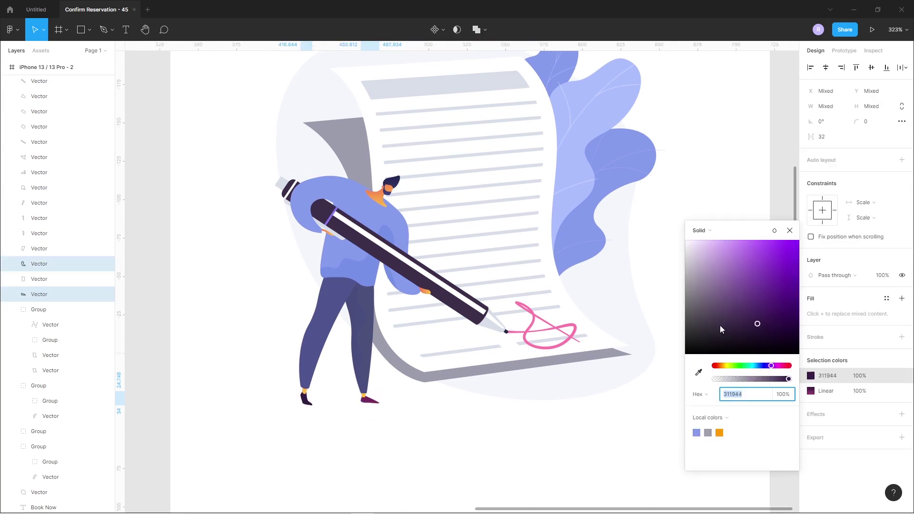
pyautogui.click(811, 391)
pyautogui.click(704, 230)
pyautogui.click(714, 220)
pyautogui.click(447, 434)
# Change the gradient on the person's neck to a solid fill in the local orange FF9B04
pyautogui.scroll(1, 382, 258)
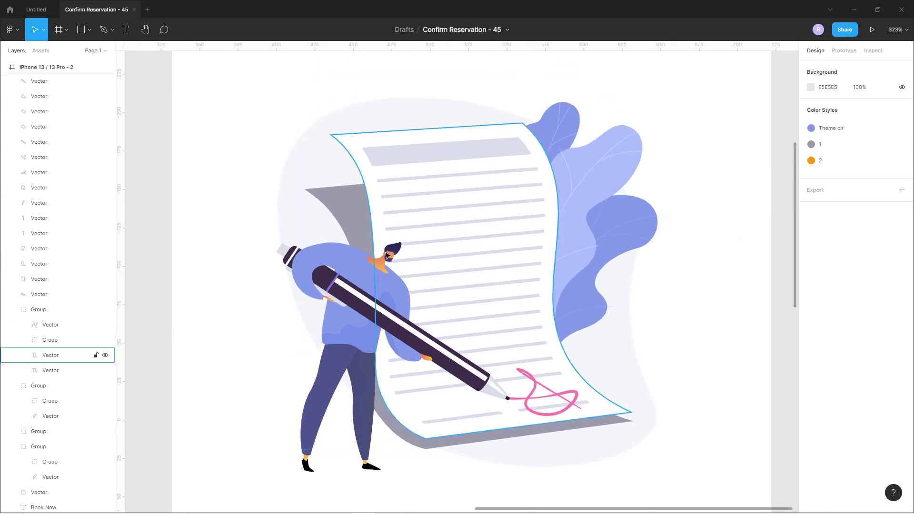
pyautogui.scroll(5, 383, 258)
pyautogui.click(375, 284)
pyautogui.keyDown('shift'); pyautogui.click(408, 265); pyautogui.keyUp('shift')
pyautogui.click(375, 284)
pyautogui.click(811, 273)
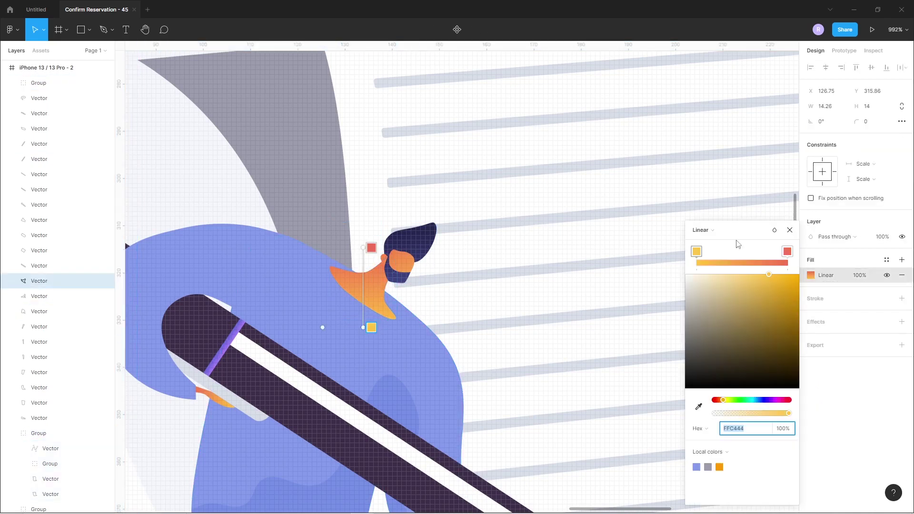
pyautogui.click(704, 230)
pyautogui.click(710, 218)
pyautogui.click(720, 432)
# Change the gradient on the person's face to a solid fill in the local orange FF9B04
pyautogui.click(404, 264)
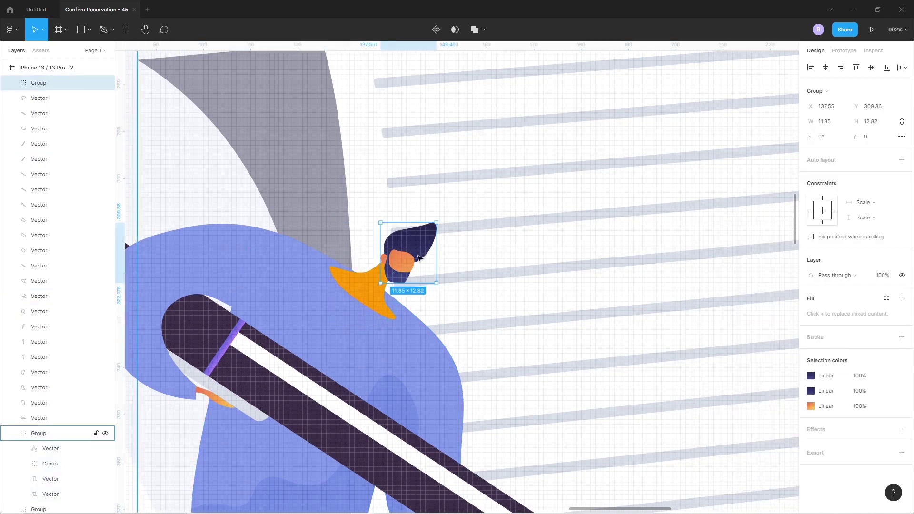
pyautogui.doubleClick(403, 262)
pyautogui.click(811, 259)
pyautogui.click(700, 230)
pyautogui.click(711, 218)
pyautogui.click(720, 433)
pyautogui.scroll(-5, 496, 362)
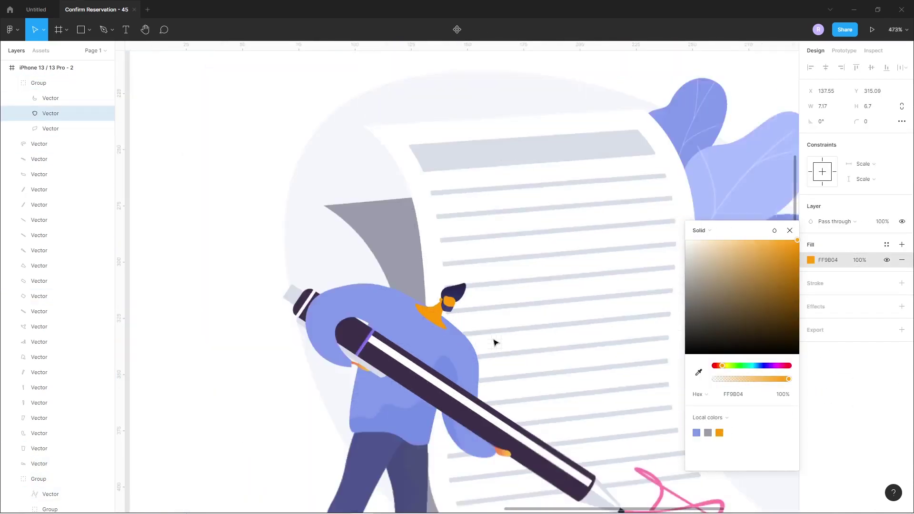
# Change the gradient on the hand holding the lower part of the pen to a solid fill in the local orange
pyautogui.scroll(5, 466, 295)
pyautogui.click(465, 295)
pyautogui.click(811, 274)
pyautogui.click(700, 230)
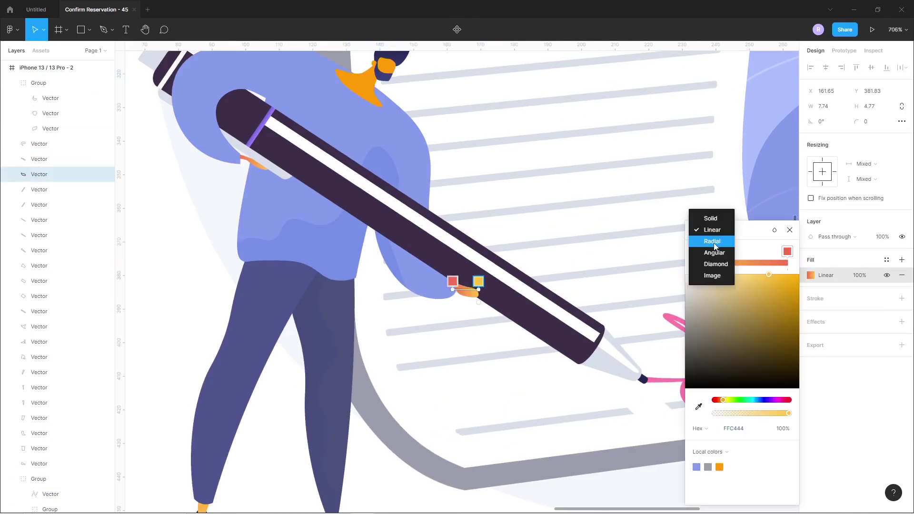
pyautogui.click(710, 218)
pyautogui.click(719, 433)
pyautogui.scroll(-5, 550, 444)
# Recolour the pink signature on the contract with the local theme blue
pyautogui.click(567, 389)
pyautogui.click(811, 260)
pyautogui.click(697, 465)
pyautogui.click(544, 455)
pyautogui.scroll(-3, 544, 454)
pyautogui.scroll(-2, 524, 333)
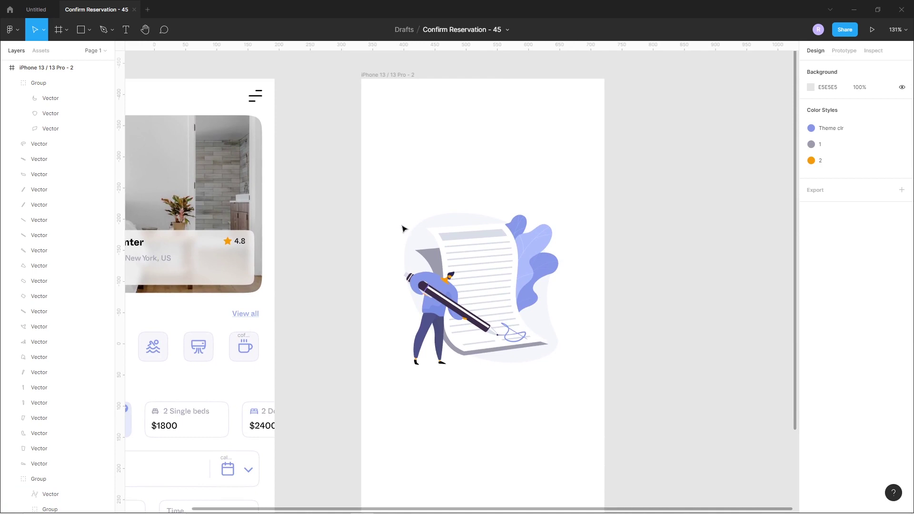
# Place a copy of the Available Facilities heading below the illustration in the second frame and change its text to Confirmed
pyautogui.click(427, 225)
pyautogui.click(451, 379)
pyautogui.scroll(1, 491, 381)
pyautogui.scroll(-2, 533, 384)
pyautogui.moveTo(170, 305); pyautogui.dragTo(498, 376)
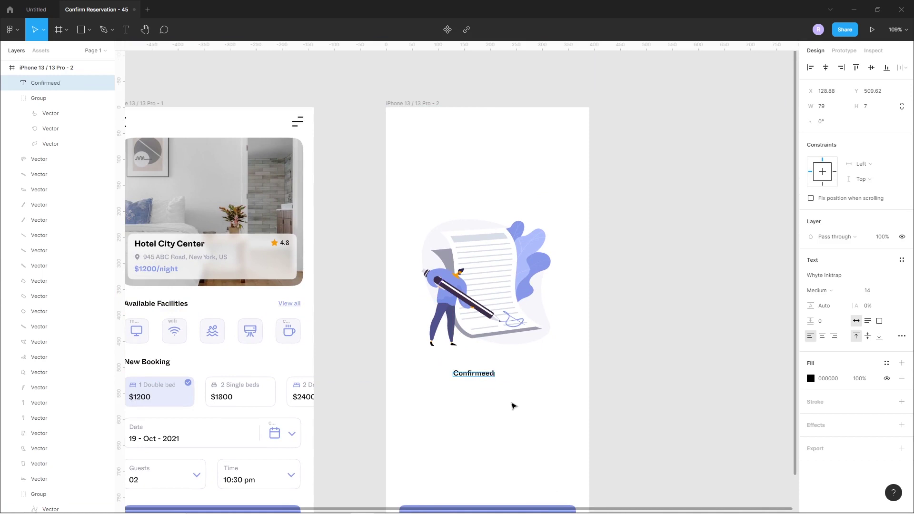
pyautogui.press('Escape')
# Set the Confirmed heading to size 30 Bold and centre it horizontally below the illustration
pyautogui.click(878, 295)
pyautogui.write('3')
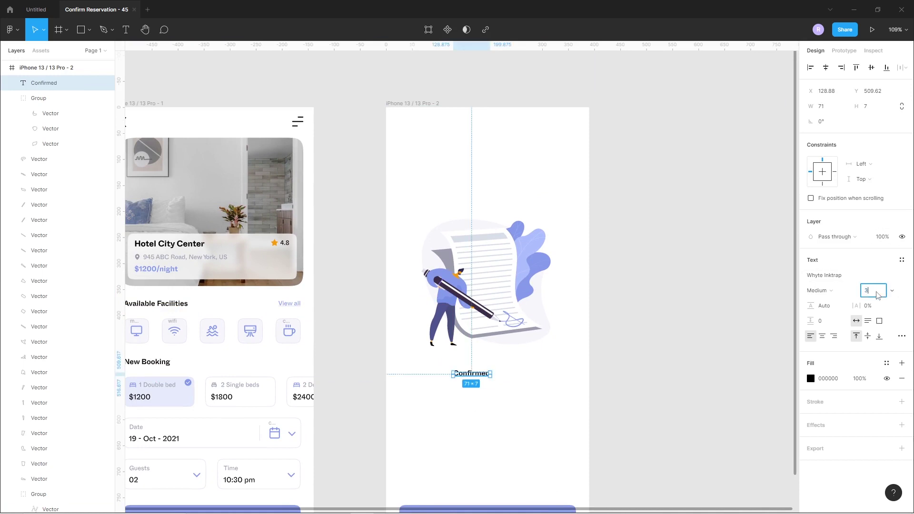
pyautogui.write('0')
pyautogui.press('Return')
pyautogui.click(818, 290)
pyautogui.click(772, 305)
pyautogui.click(619, 286)
pyautogui.moveTo(492, 380); pyautogui.dragTo(486, 387)
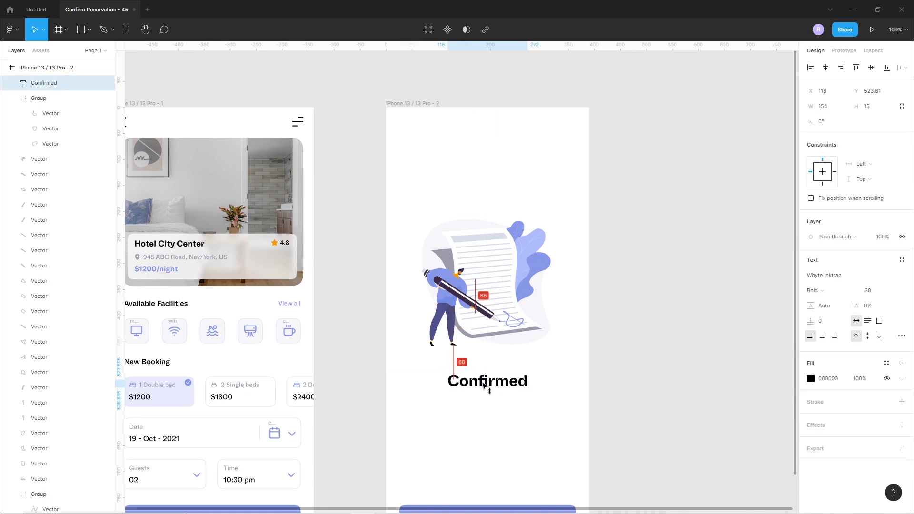
pyautogui.click(484, 402)
# Copy the 2 Single beds label below Confirmed at size 18, reading "We are pleased to inform you that your reservation request has been recied and confirmed."
pyautogui.scroll(-2, 464, 398)
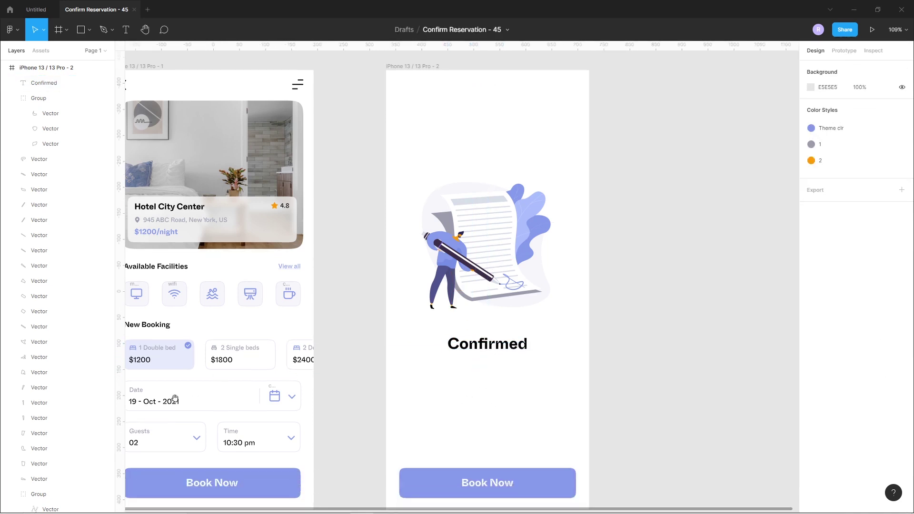
pyautogui.hscroll(-3, 178, 402)
pyautogui.scroll(-1, 178, 403)
pyautogui.moveTo(312, 327); pyautogui.dragTo(534, 352)
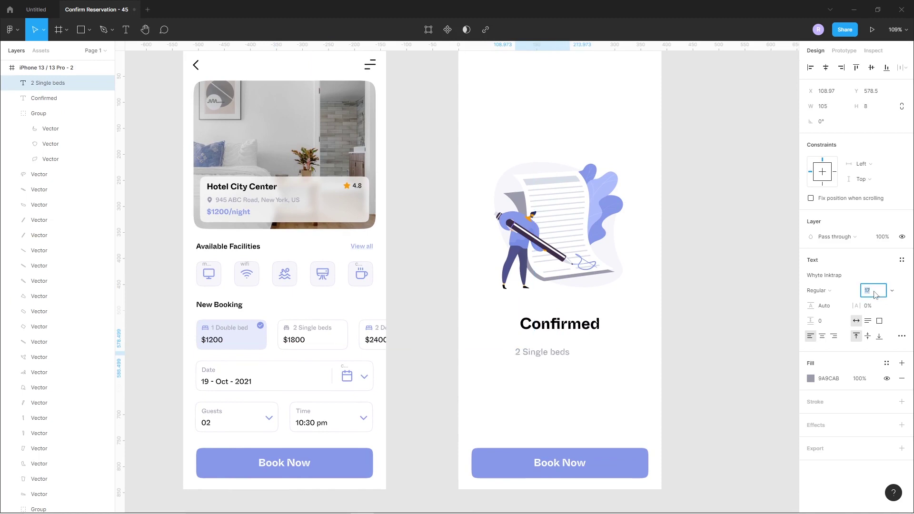
pyautogui.doubleClick(553, 353)
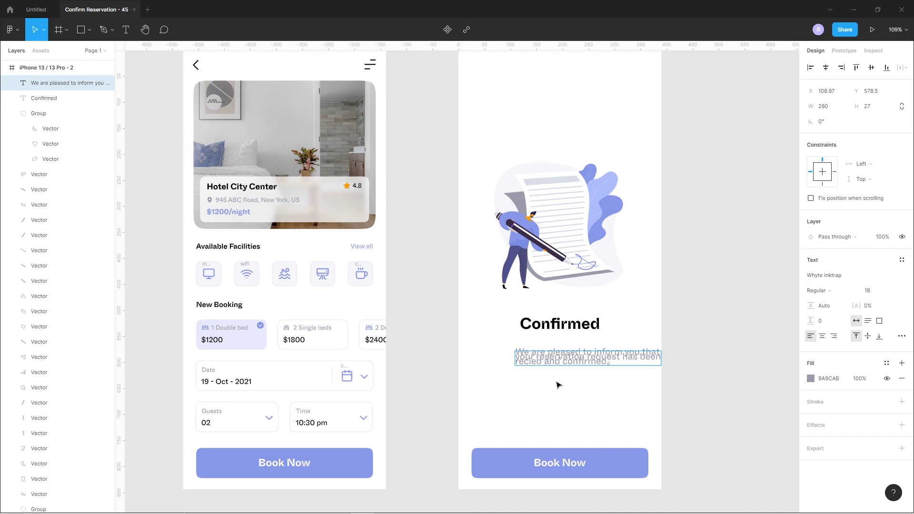
pyautogui.press('Escape')
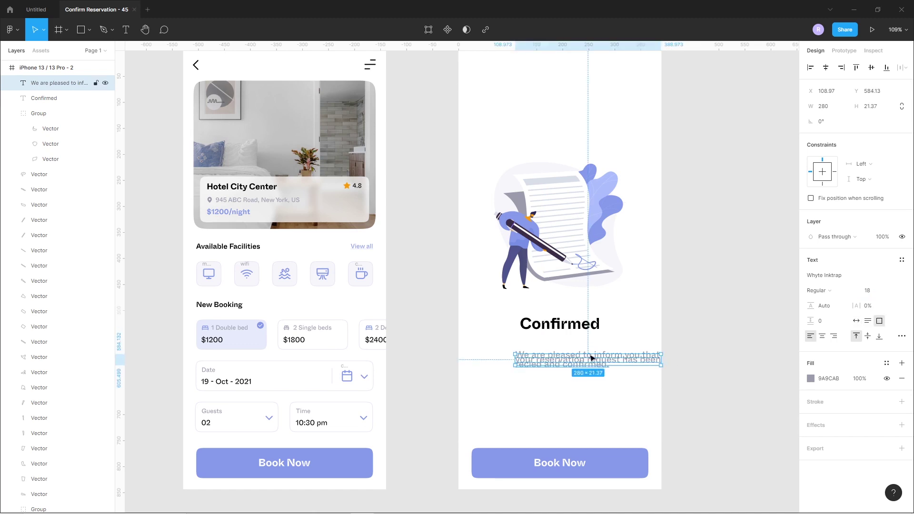
# Align the confirmation message vertically to the middle of its text box and set its line height to 26
pyautogui.click(869, 337)
pyautogui.click(866, 320)
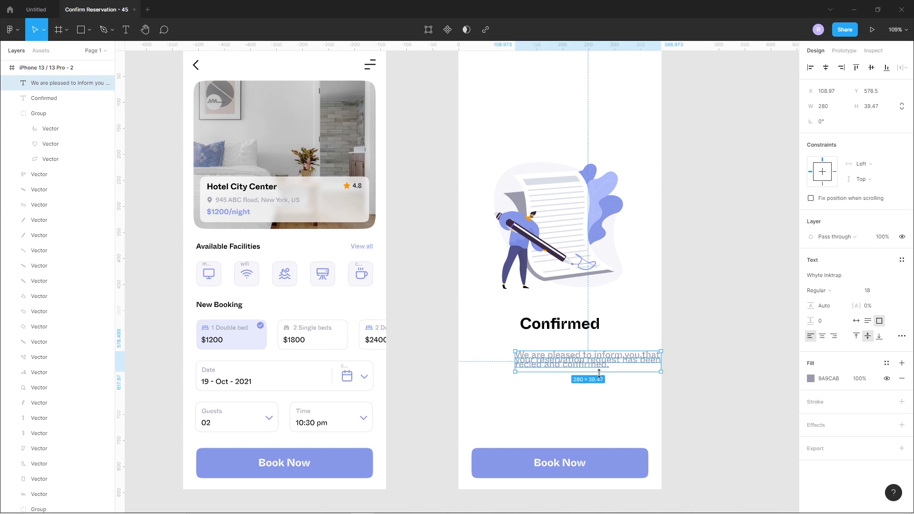
pyautogui.write('28')
pyautogui.press('Return')
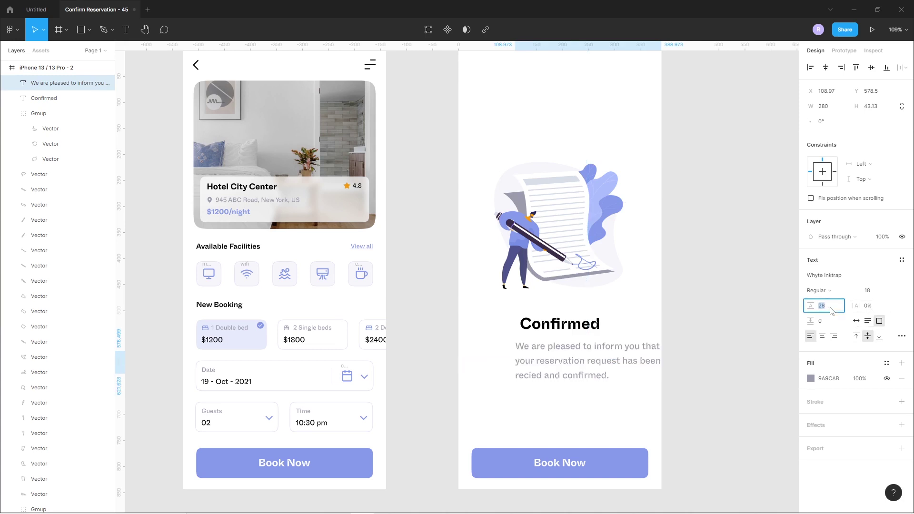
# Centre-align the confirmation message's text and centre its text box horizontally in the second frame
pyautogui.click(822, 336)
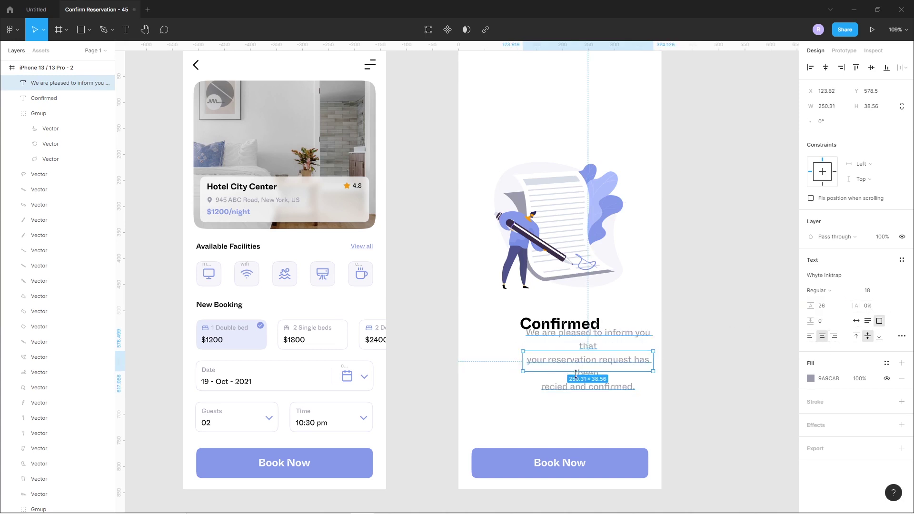
pyautogui.click(811, 67)
pyautogui.click(826, 67)
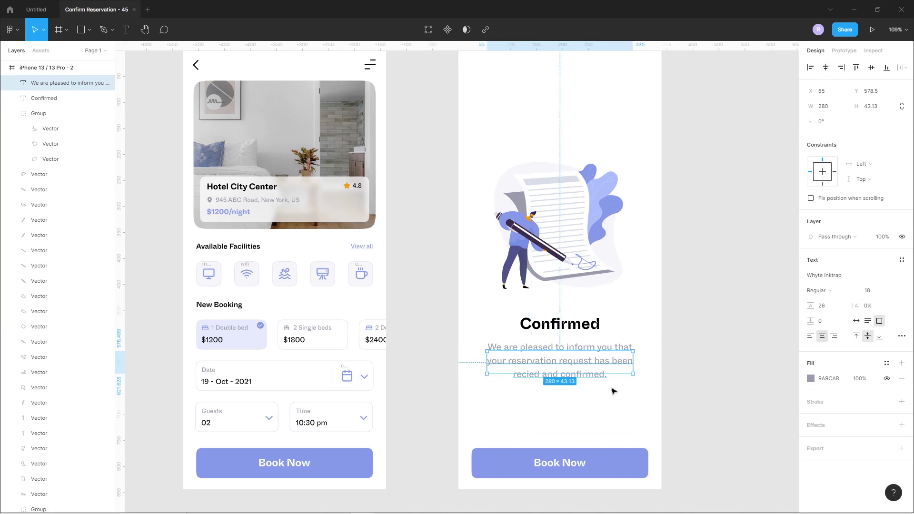
pyautogui.click(612, 387)
# Try to group the Confirmed heading with the message below it
pyautogui.click(560, 376)
pyautogui.keyDown('shift'); pyautogui.click(560, 324); pyautogui.keyUp('shift')
pyautogui.hotkey('ctrl', 'g')
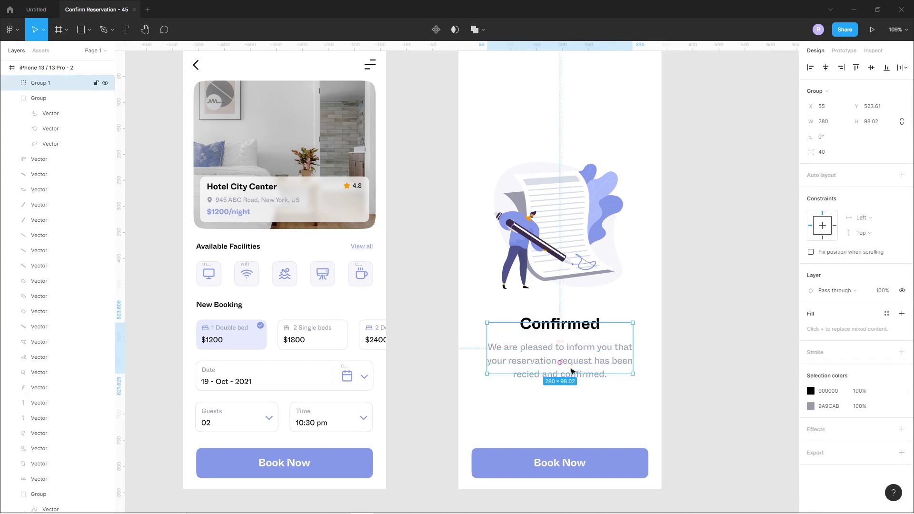
pyautogui.press('Escape')
pyautogui.rightClick(575, 349)
pyautogui.click(579, 361)
pyautogui.click(567, 360)
# Group the illustration, Confirmed heading and message, and move the group slightly upward in the second frame
pyautogui.moveTo(582, 396); pyautogui.dragTo(491, 171)
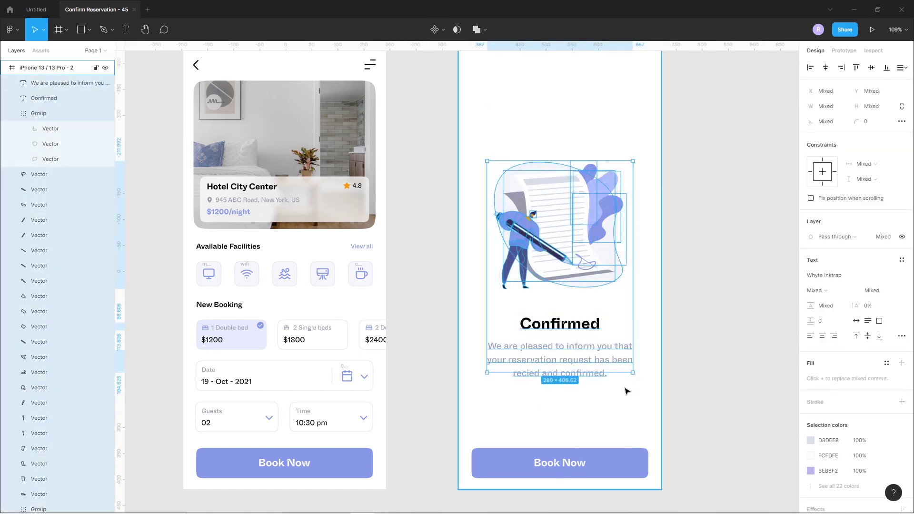
pyautogui.hotkey('ctrl', 'g')
pyautogui.scroll(1, 581, 288)
pyautogui.moveTo(564, 269); pyautogui.dragTo(563, 248)
pyautogui.click(527, 409)
pyautogui.scroll(-2, 547, 398)
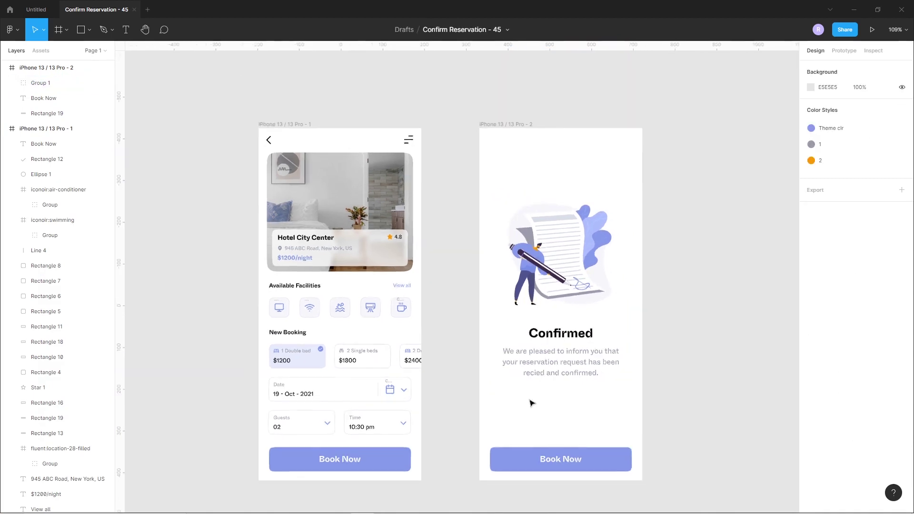
# Change the second frame's button label to Back to Home and centre it on the button
pyautogui.scroll(-1, 551, 419)
pyautogui.doubleClick(568, 433)
pyautogui.press('Escape')
pyautogui.doubleClick(570, 430)
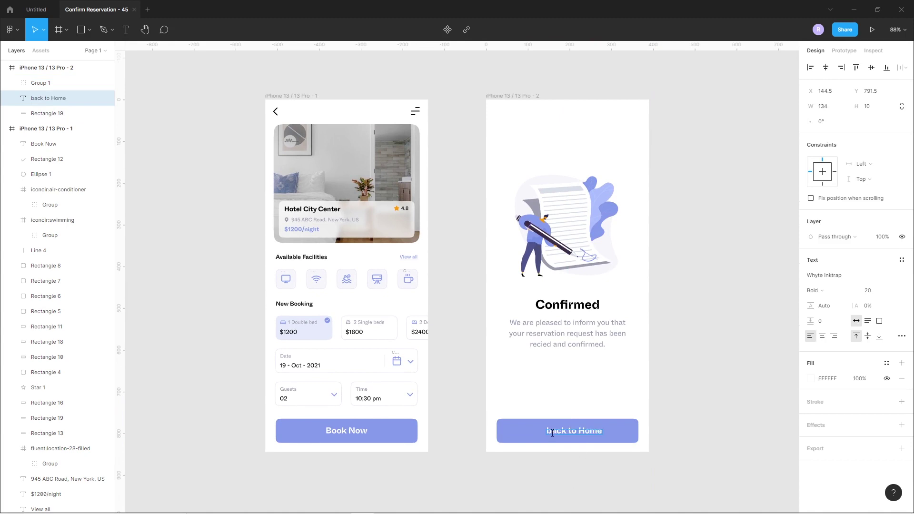
pyautogui.press('Escape')
pyautogui.click(659, 372)
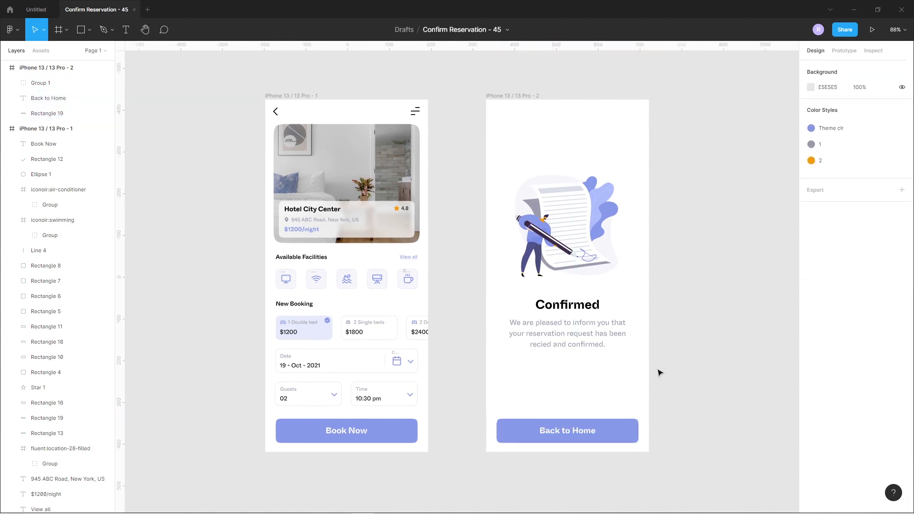